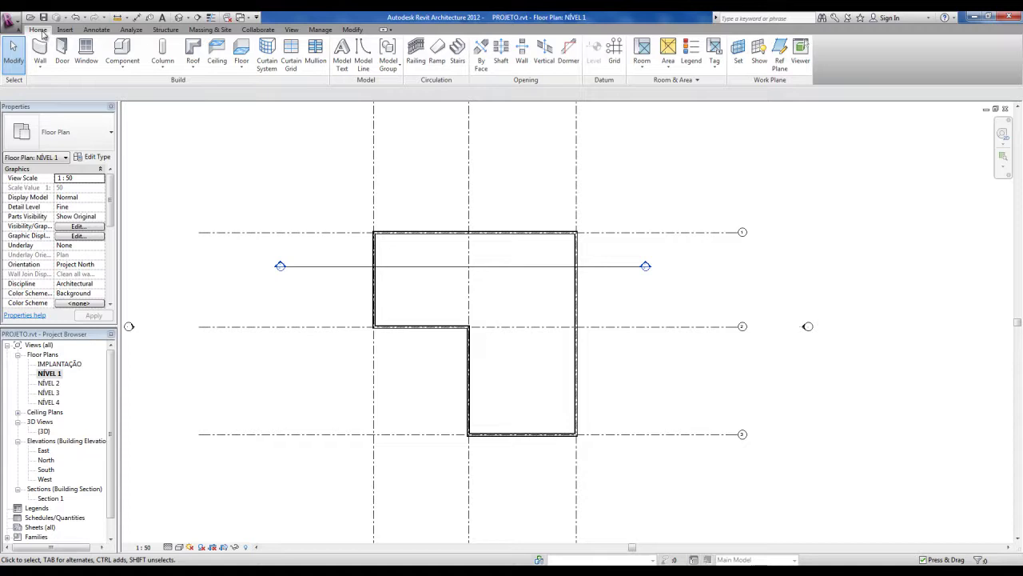
Step: Start a Generic 150mm floor on NÍVEL 1 and sketch a straight boundary line along the upper wall's inner face, corner to corner
{"action": "left_click", "coordinate": [242, 51]}
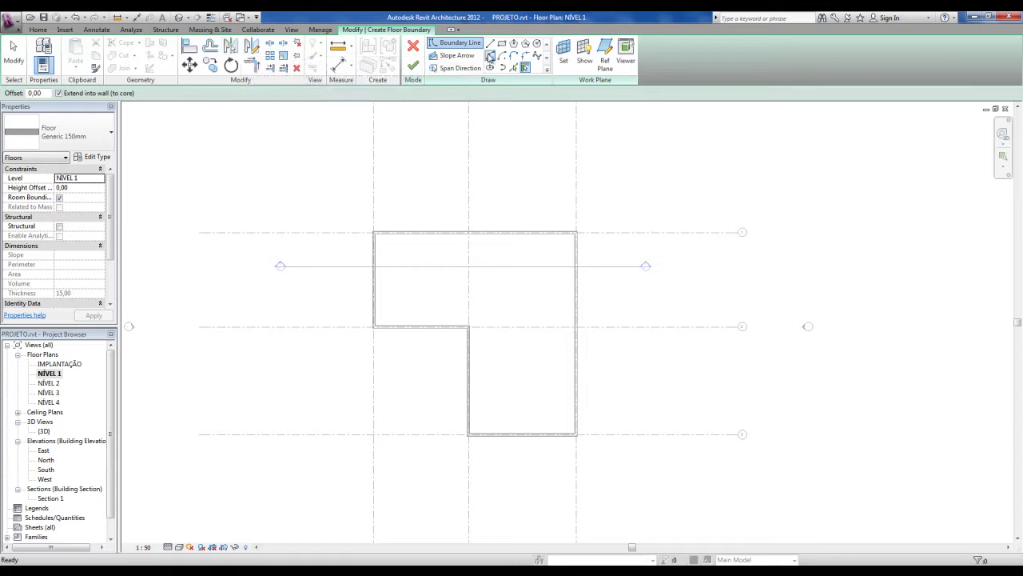
{"action": "middle_click_drag", "start_coordinate": [430, 239], "coordinate": [434, 208]}
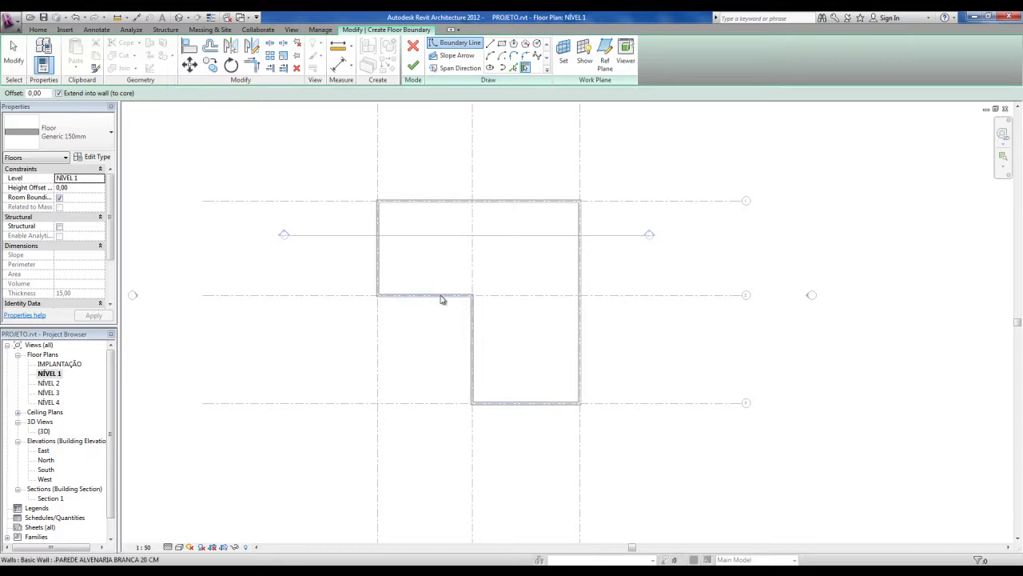
{"action": "scroll", "coordinate": [455, 253], "scroll_direction": "up", "scroll_amount": 3}
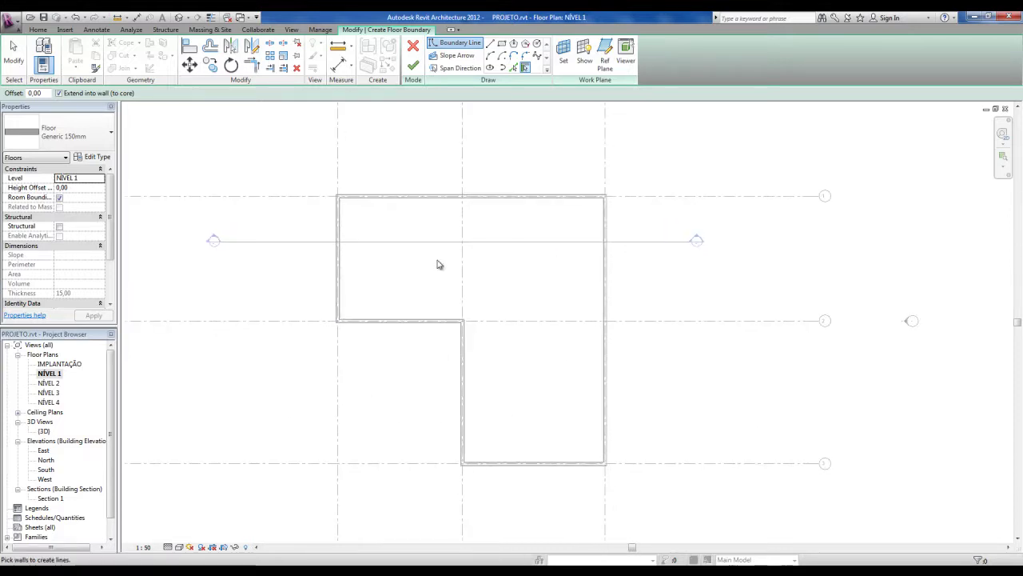
{"action": "scroll", "coordinate": [436, 265], "scroll_direction": "up", "scroll_amount": 1}
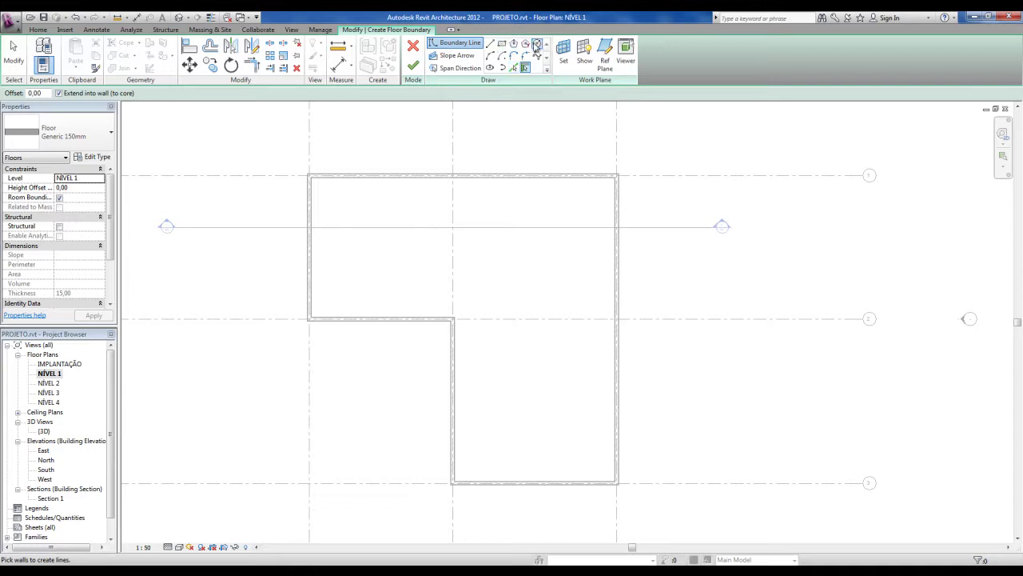
{"action": "left_click", "coordinate": [490, 45]}
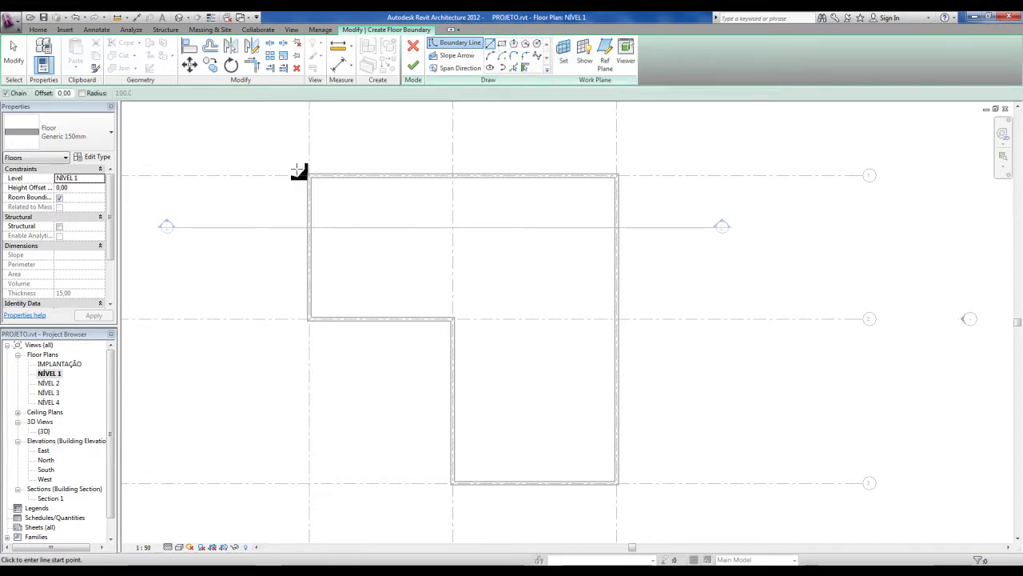
{"action": "scroll", "coordinate": [339, 136], "scroll_direction": "up", "scroll_amount": 5}
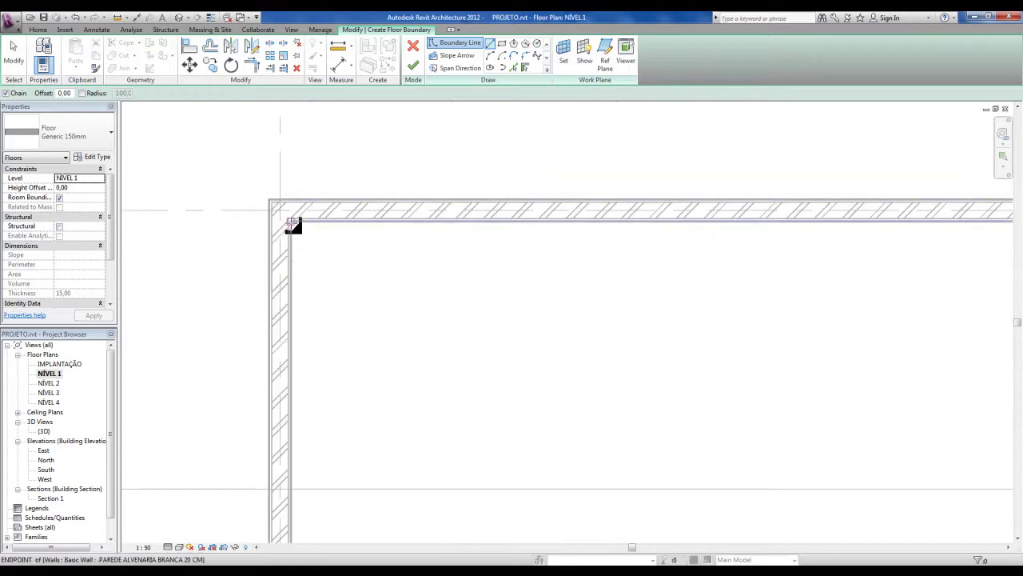
{"action": "left_click", "coordinate": [293, 227]}
{"action": "scroll", "coordinate": [399, 224], "scroll_direction": "down", "scroll_amount": 3}
{"action": "middle_click_drag", "start_coordinate": [533, 228], "coordinate": [452, 201]}
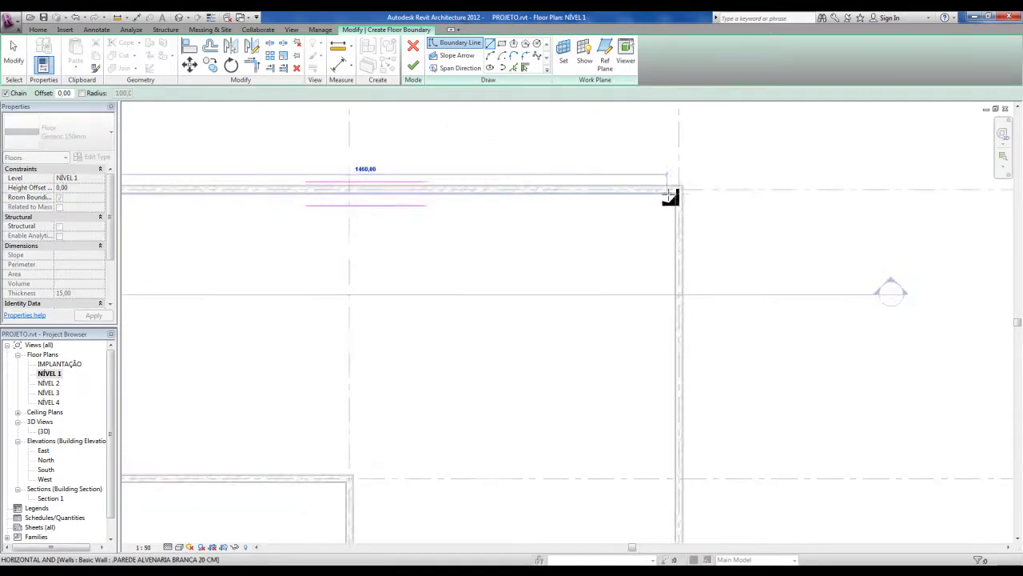
{"action": "scroll", "coordinate": [670, 197], "scroll_direction": "up", "scroll_amount": 3}
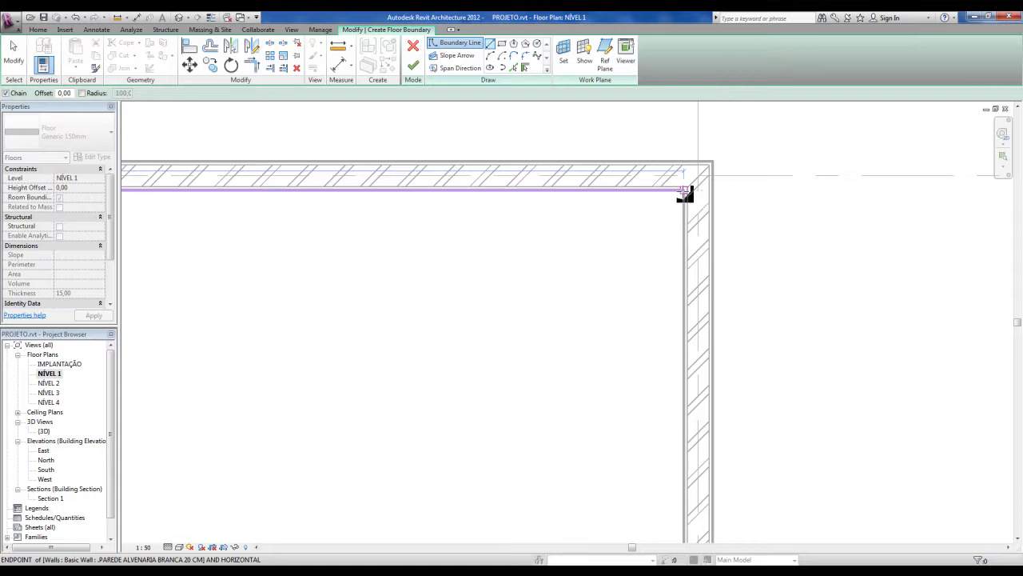
{"action": "left_click", "coordinate": [686, 191]}
Step: Continue the floor boundary along the inner faces of the long right wall and the bottom wall
{"action": "scroll", "coordinate": [679, 213], "scroll_direction": "down", "scroll_amount": 5}
{"action": "scroll", "coordinate": [642, 343], "scroll_direction": "up", "scroll_amount": 4}
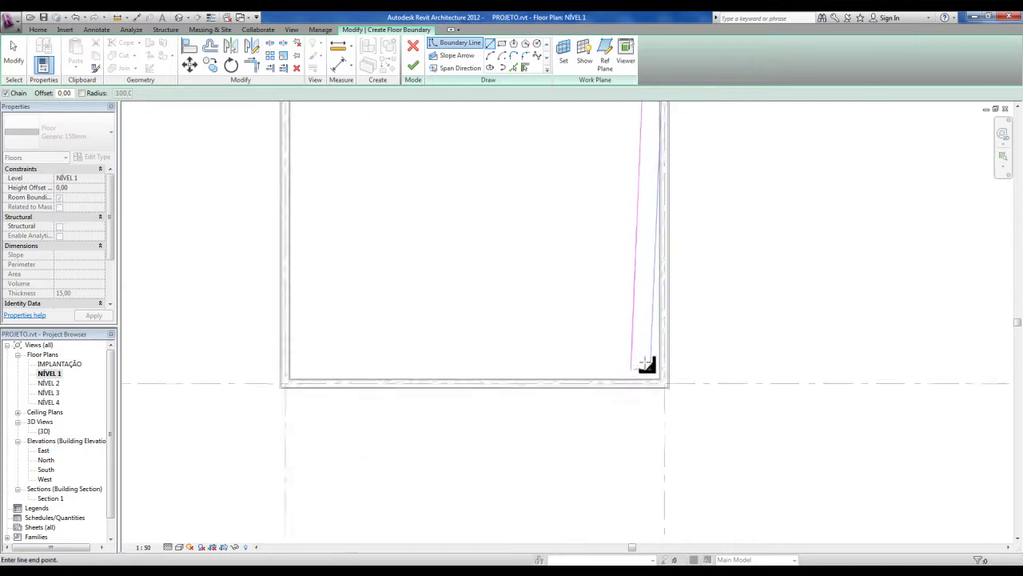
{"action": "scroll", "coordinate": [655, 384], "scroll_direction": "up", "scroll_amount": 2}
{"action": "left_click", "coordinate": [680, 402]}
{"action": "scroll", "coordinate": [703, 402], "scroll_direction": "down", "scroll_amount": 3}
{"action": "middle_click_drag", "start_coordinate": [726, 402], "coordinate": [530, 385]}
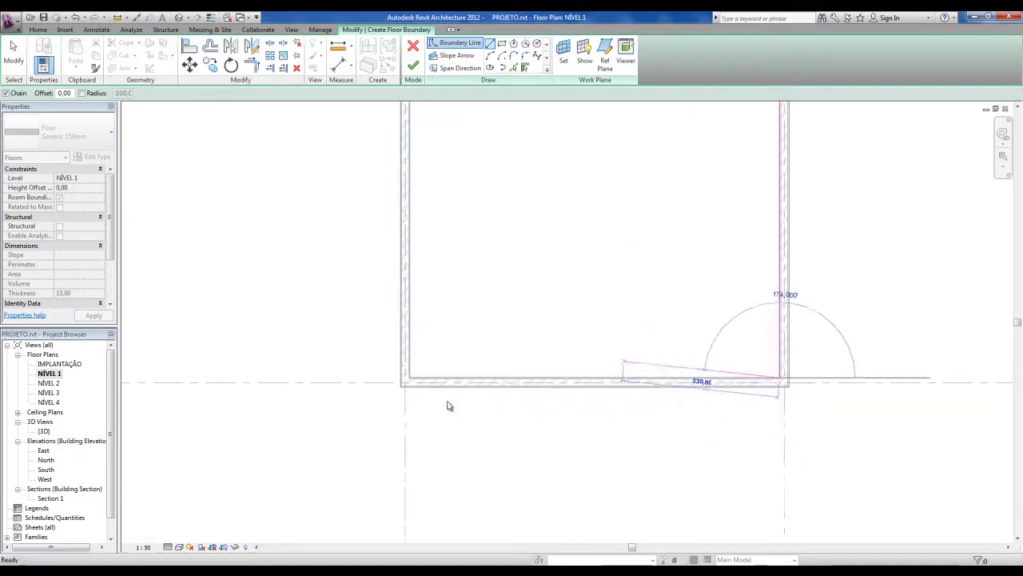
{"action": "scroll", "coordinate": [408, 379], "scroll_direction": "up", "scroll_amount": 2}
{"action": "left_click", "coordinate": [408, 378]}
Step: Close the L-shaped floor boundary along the two notch walls and the left wall, ending at the upper-left inner corner
{"action": "scroll", "coordinate": [409, 377], "scroll_direction": "down", "scroll_amount": 3}
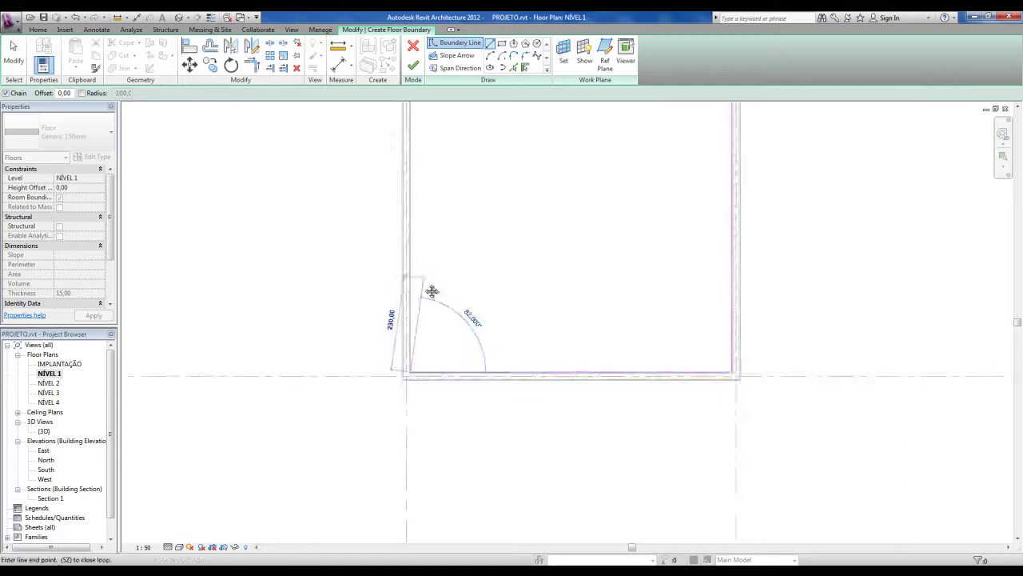
{"action": "scroll", "coordinate": [426, 276], "scroll_direction": "down", "scroll_amount": 2}
{"action": "scroll", "coordinate": [463, 245], "scroll_direction": "up", "scroll_amount": 2}
{"action": "left_click", "coordinate": [476, 216]}
{"action": "scroll", "coordinate": [476, 216], "scroll_direction": "down", "scroll_amount": 2}
{"action": "middle_click_drag", "start_coordinate": [699, 357], "coordinate": [973, 402]}
{"action": "scroll", "coordinate": [410, 266], "scroll_direction": "up", "scroll_amount": 2}
{"action": "left_click", "coordinate": [409, 272]}
{"action": "scroll", "coordinate": [399, 275], "scroll_direction": "down", "scroll_amount": 3}
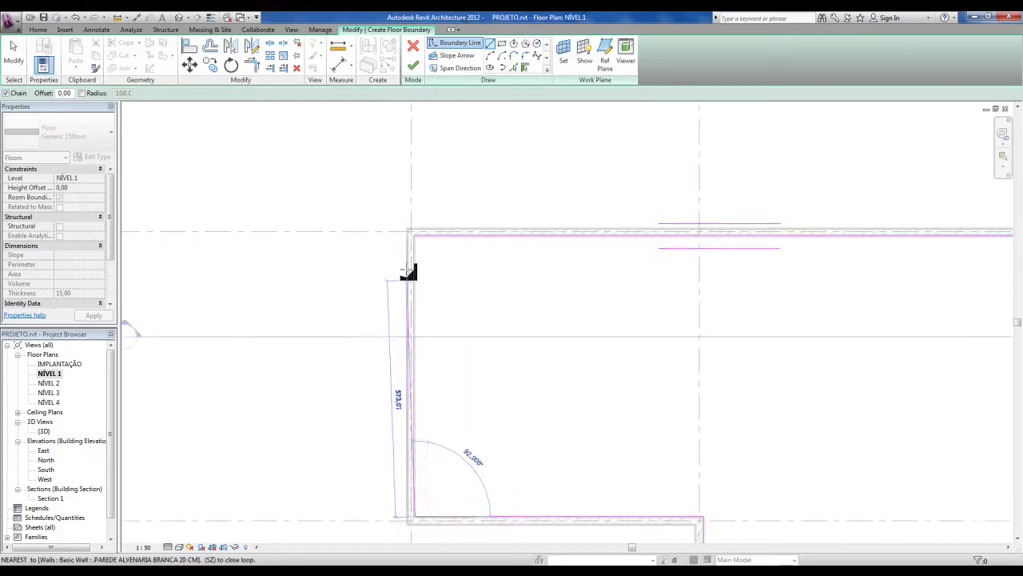
{"action": "scroll", "coordinate": [408, 277], "scroll_direction": "up", "scroll_amount": 2}
{"action": "left_click", "coordinate": [421, 222]}
{"action": "key", "text": "Escape"}
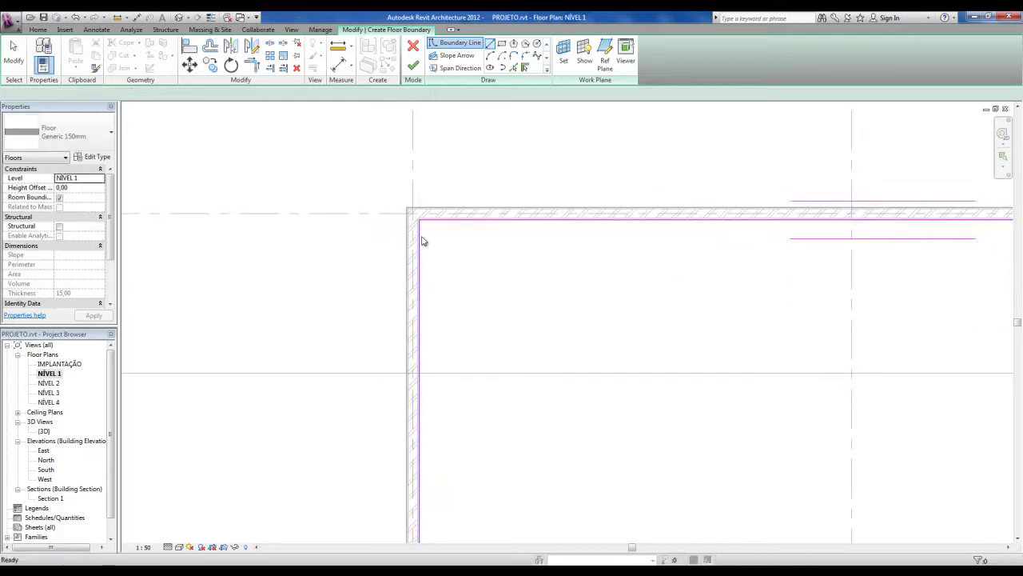
{"action": "key", "text": "Escape"}
{"action": "scroll", "coordinate": [413, 199], "scroll_direction": "up", "scroll_amount": 3}
{"action": "left_click", "coordinate": [490, 43]}
{"action": "left_click", "coordinate": [432, 240]}
{"action": "left_click", "coordinate": [497, 241]}
{"action": "key", "text": "Escape"}
{"action": "key", "text": "Escape"}
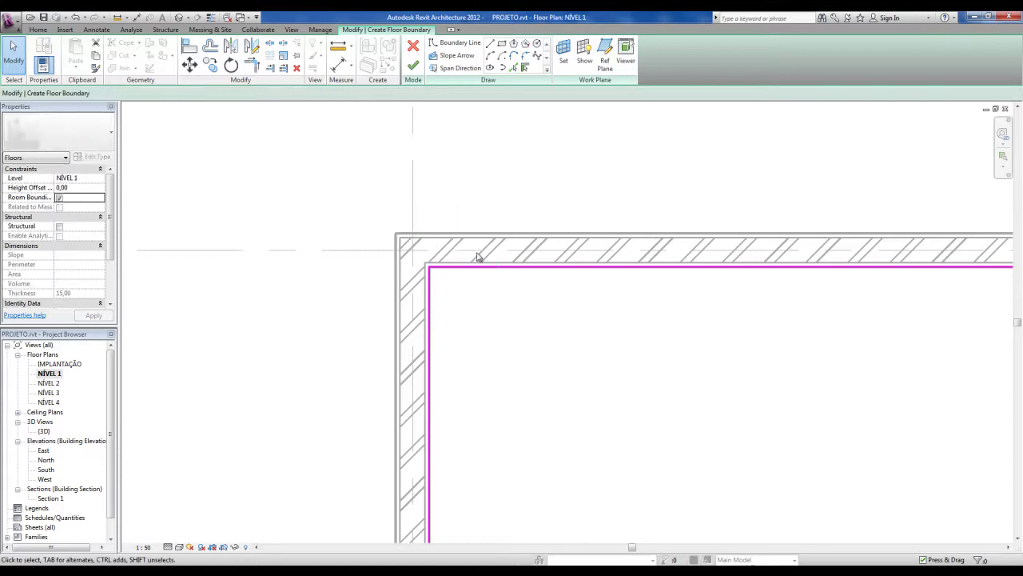
{"action": "key", "text": "Escape"}
Step: Check the closed boundary against the wall faces and finish the sketch to create the floor
{"action": "scroll", "coordinate": [399, 221], "scroll_direction": "down", "scroll_amount": 2}
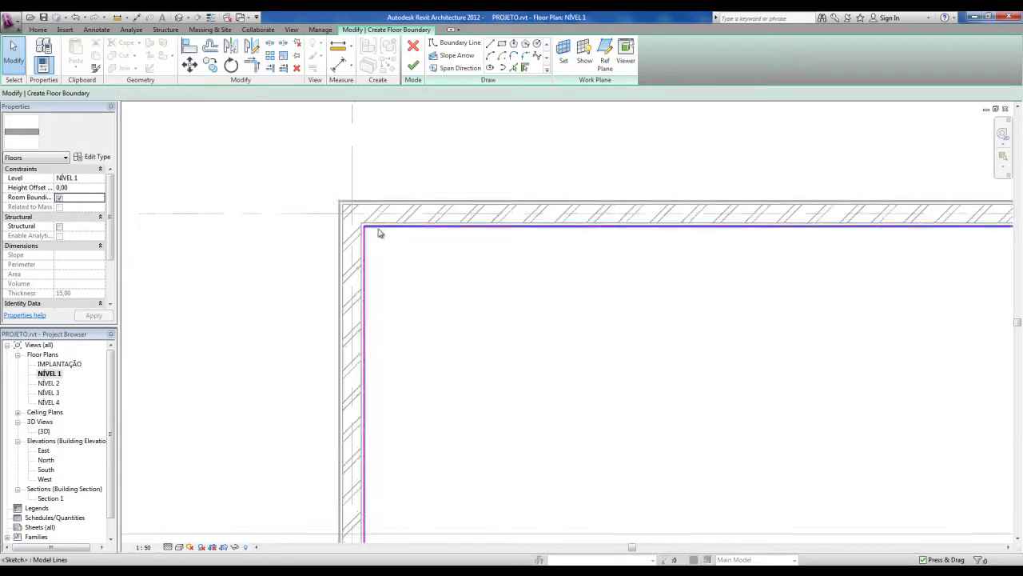
{"action": "scroll", "coordinate": [377, 228], "scroll_direction": "up", "scroll_amount": 2}
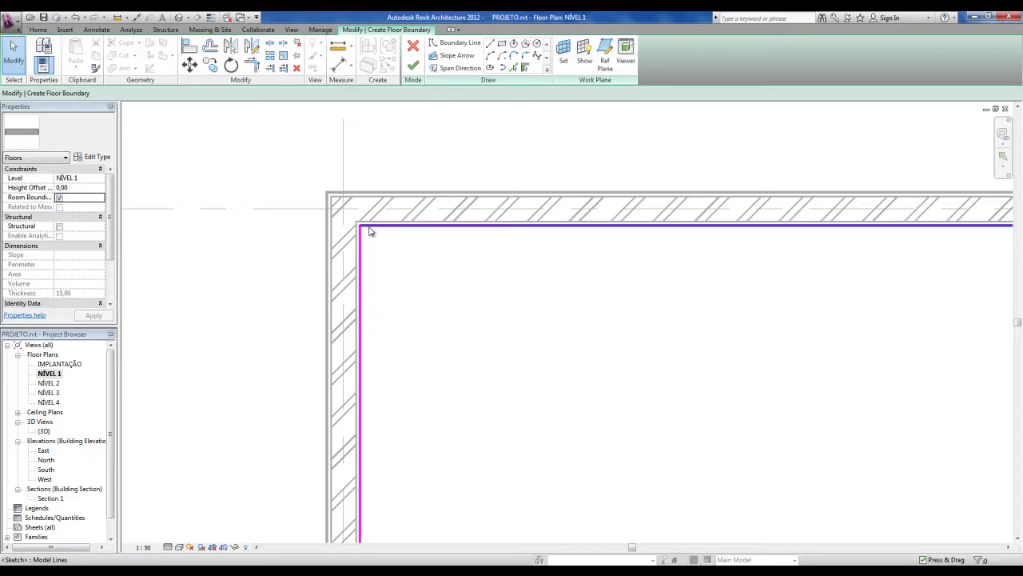
{"action": "scroll", "coordinate": [364, 240], "scroll_direction": "down", "scroll_amount": 5}
{"action": "scroll", "coordinate": [371, 256], "scroll_direction": "up", "scroll_amount": 2}
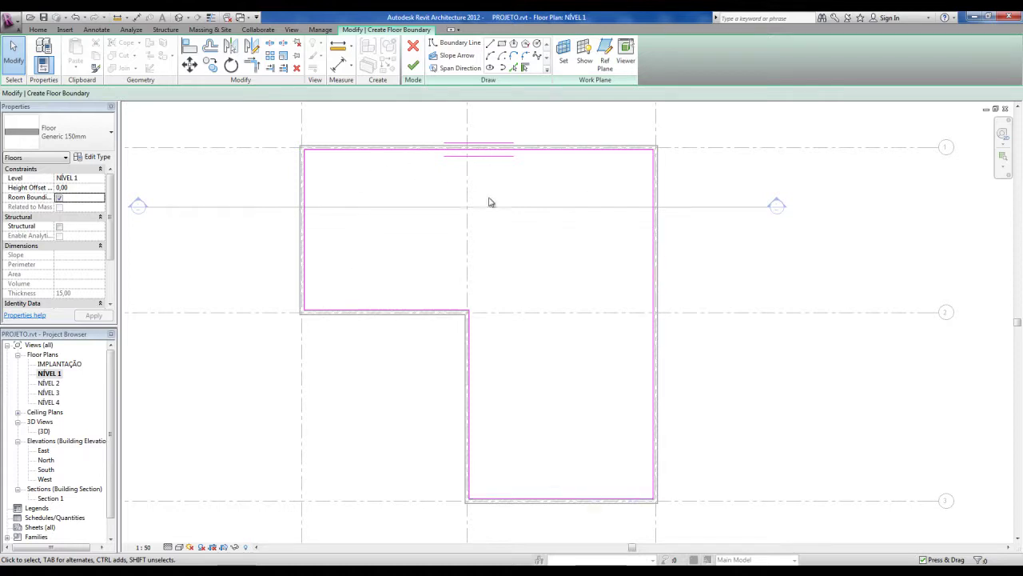
{"action": "left_click", "coordinate": [415, 68]}
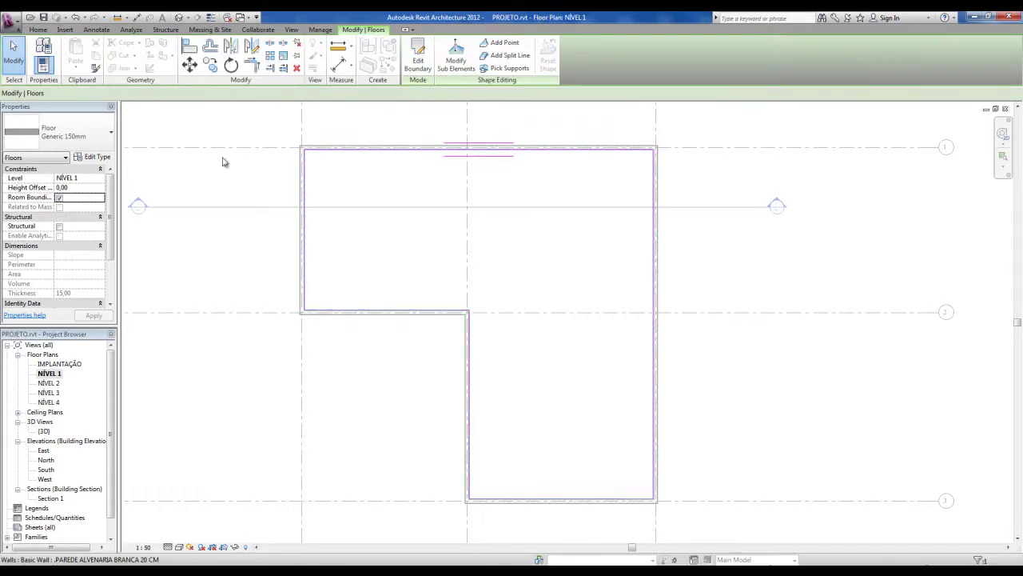
Step: Open the default 3D view and examine the floor from above and below, including where its edges meet the walls
{"action": "left_click", "coordinate": [177, 16]}
{"action": "middle_click_drag", "start_coordinate": [375, 265], "coordinate": [616, 445], "text": "shift"}
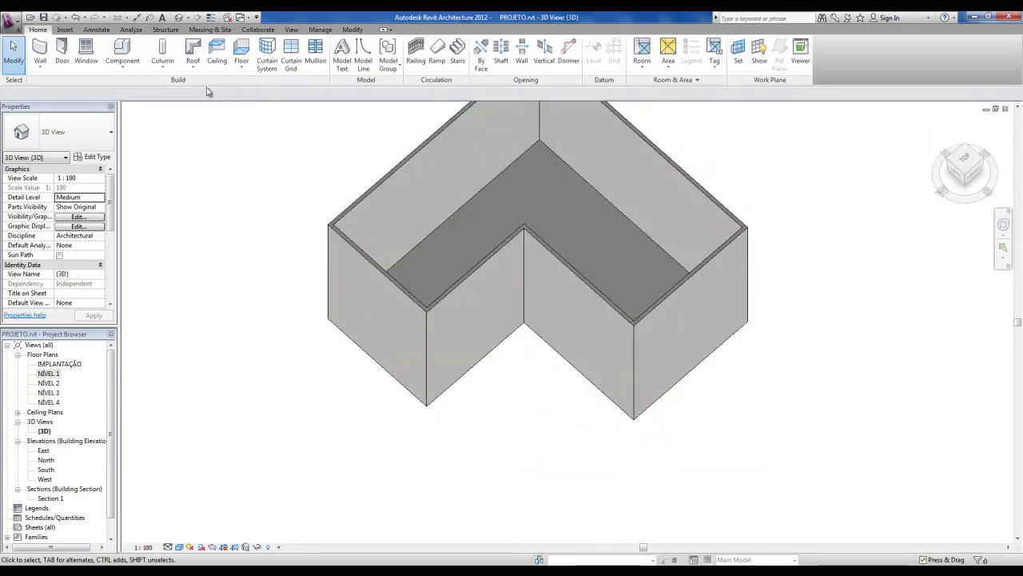
{"action": "left_click", "coordinate": [178, 18]}
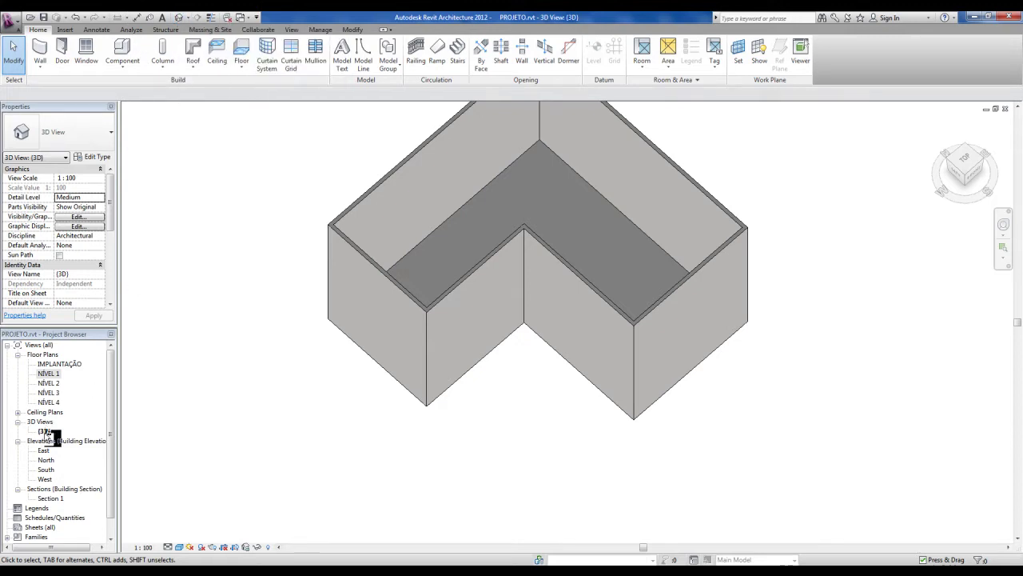
{"action": "middle_click_drag", "start_coordinate": [494, 388], "coordinate": [523, 397], "text": "shift"}
{"action": "middle_click_drag", "start_coordinate": [541, 475], "coordinate": [524, 224], "text": "shift"}
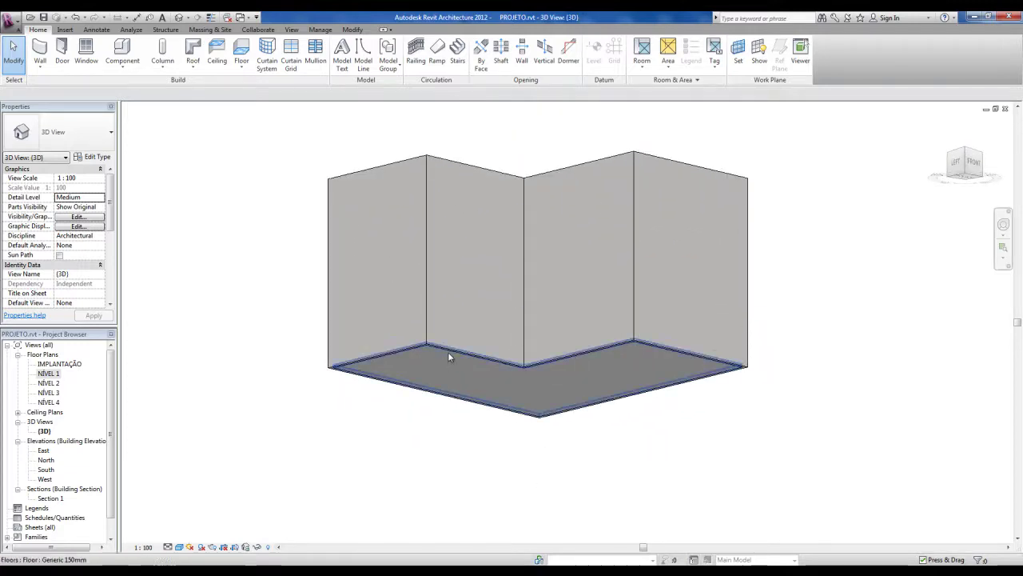
{"action": "middle_click_drag", "start_coordinate": [525, 370], "coordinate": [607, 363], "text": "shift"}
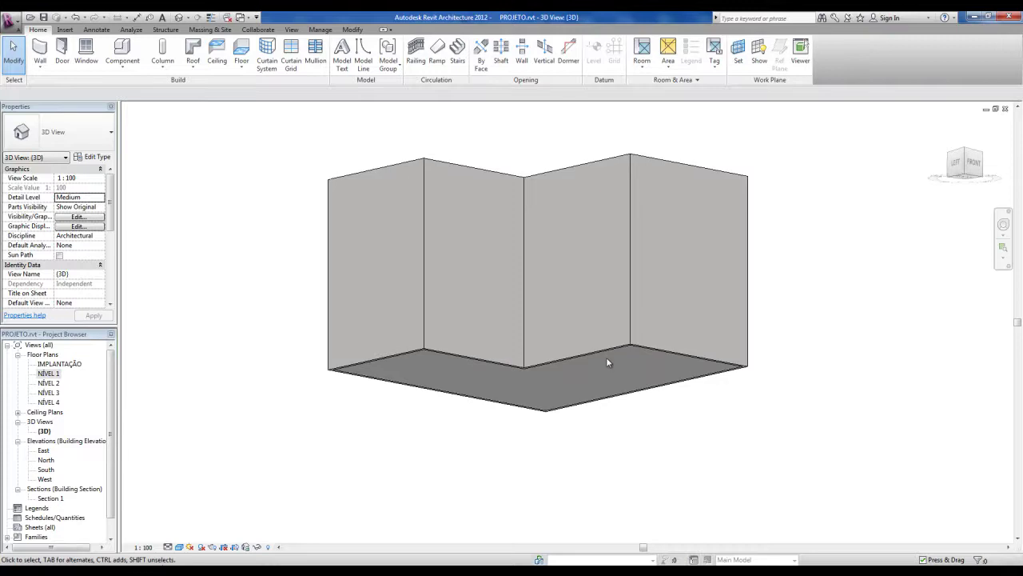
{"action": "scroll", "coordinate": [608, 364], "scroll_direction": "up", "scroll_amount": 3}
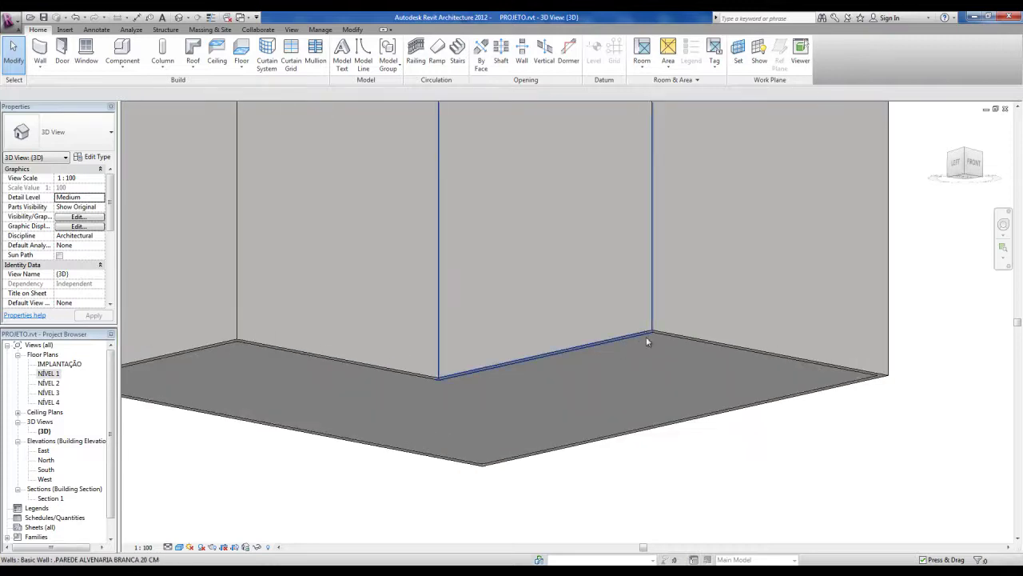
{"action": "scroll", "coordinate": [913, 400], "scroll_direction": "up", "scroll_amount": 3}
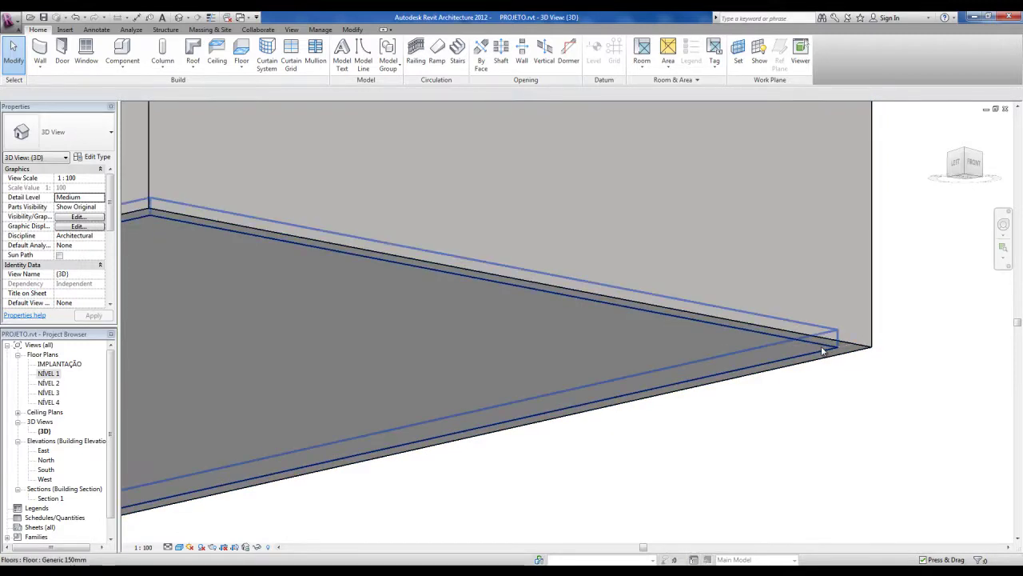
{"action": "scroll", "coordinate": [791, 368], "scroll_direction": "down", "scroll_amount": 4}
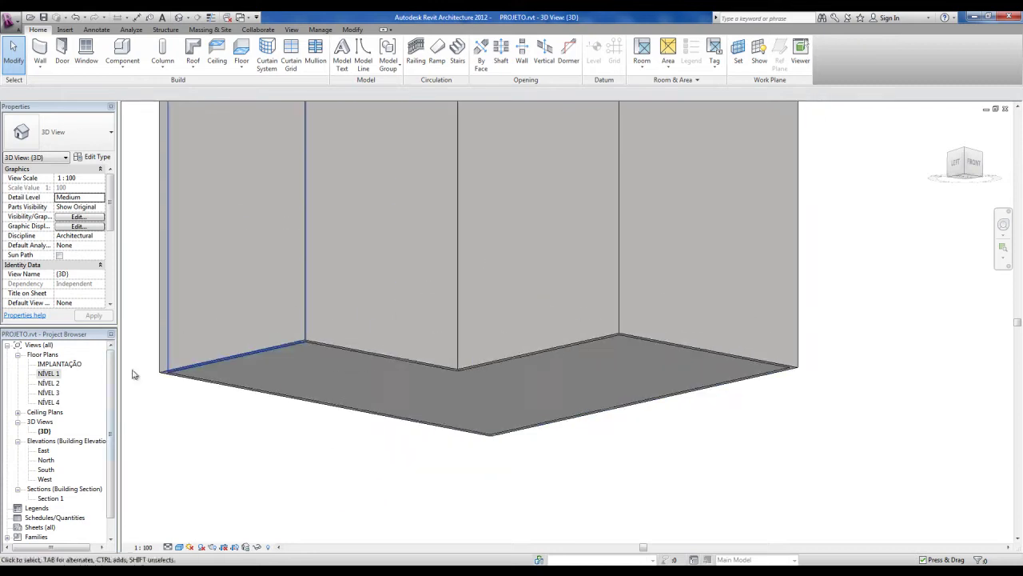
Step: Open the Section 1 view and examine how the floor slab meets the base of the left masonry wall
{"action": "double_click", "coordinate": [49, 498]}
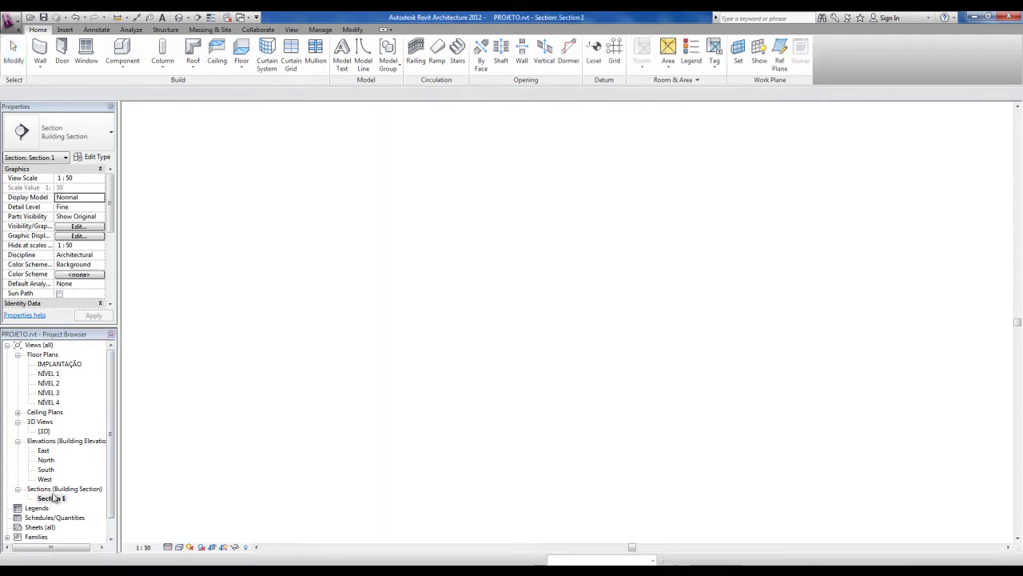
{"action": "scroll", "coordinate": [346, 475], "scroll_direction": "up", "scroll_amount": 5}
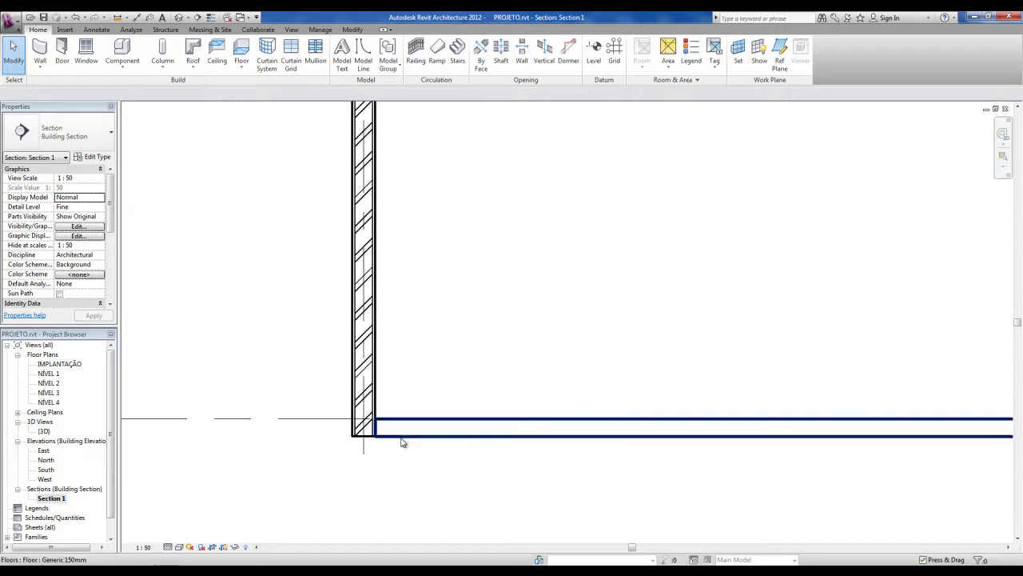
{"action": "scroll", "coordinate": [380, 438], "scroll_direction": "down", "scroll_amount": 3}
{"action": "scroll", "coordinate": [359, 466], "scroll_direction": "up", "scroll_amount": 5}
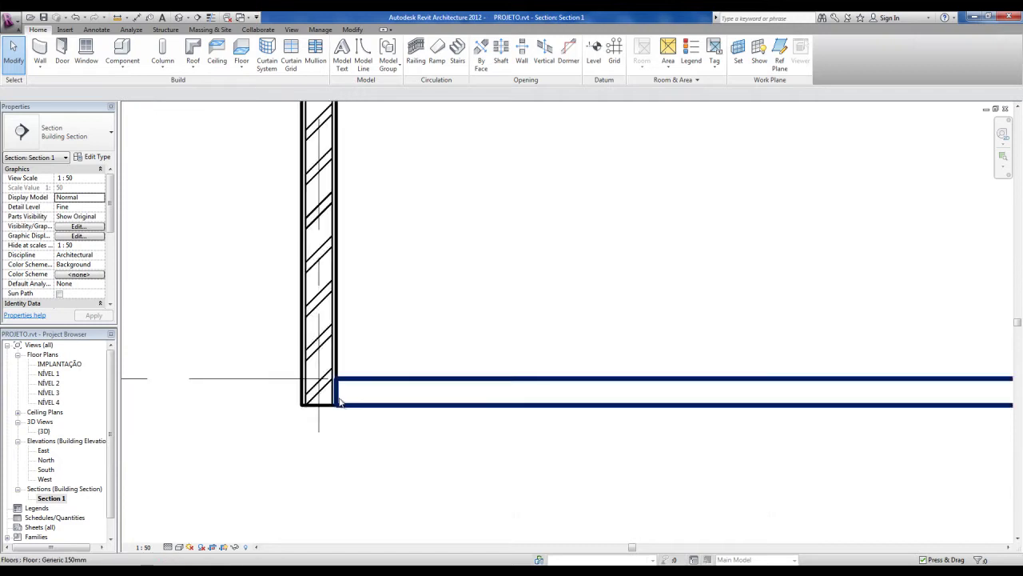
{"action": "scroll", "coordinate": [293, 447], "scroll_direction": "down", "scroll_amount": 3}
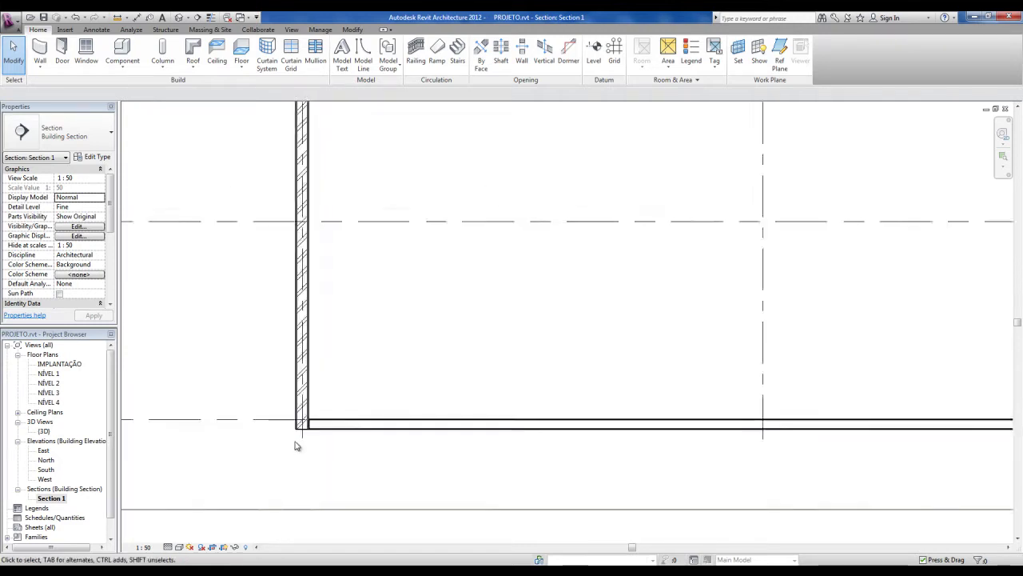
{"action": "scroll", "coordinate": [295, 447], "scroll_direction": "down", "scroll_amount": 2}
{"action": "scroll", "coordinate": [298, 448], "scroll_direction": "up", "scroll_amount": 4}
{"action": "scroll", "coordinate": [304, 461], "scroll_direction": "up", "scroll_amount": 5}
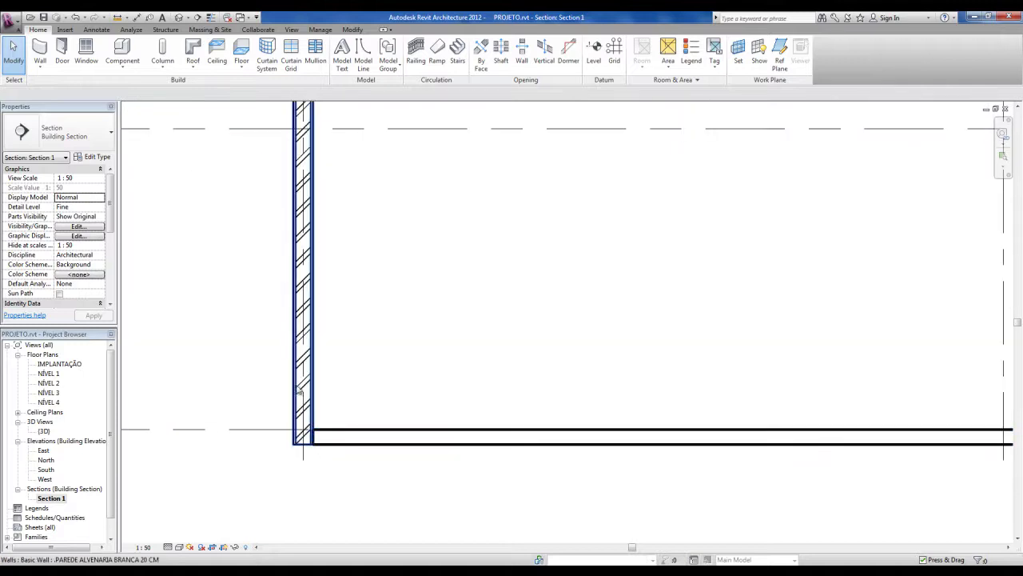
{"action": "scroll", "coordinate": [300, 363], "scroll_direction": "up", "scroll_amount": 2}
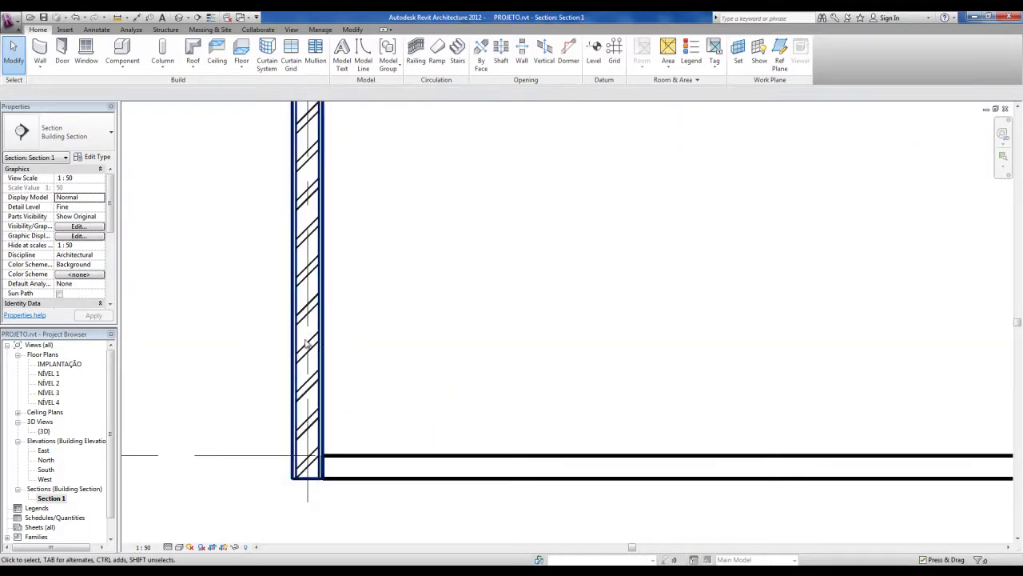
{"action": "middle_click_drag", "start_coordinate": [370, 463], "coordinate": [347, 407]}
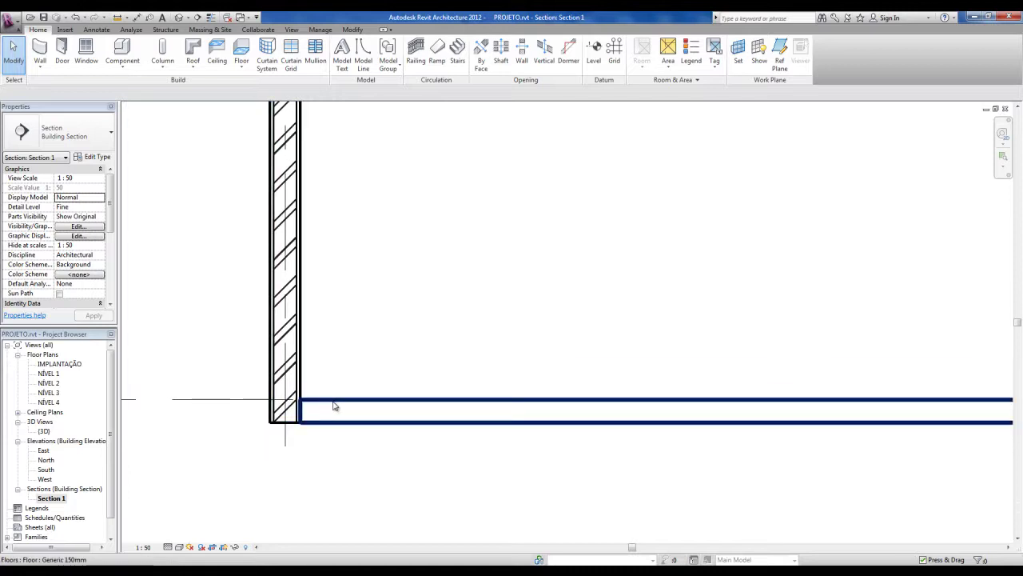
{"action": "scroll", "coordinate": [334, 407], "scroll_direction": "down", "scroll_amount": 6}
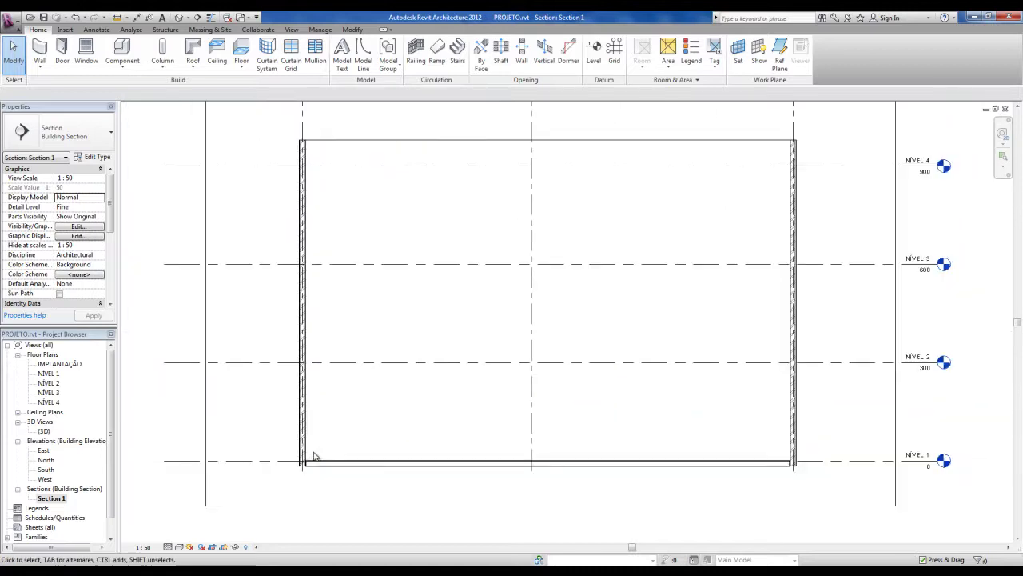
Step: Duplicate the Concrete - Cast In Situ material under the name .CONCRETO
{"action": "left_click", "coordinate": [320, 29]}
{"action": "left_click", "coordinate": [44, 53]}
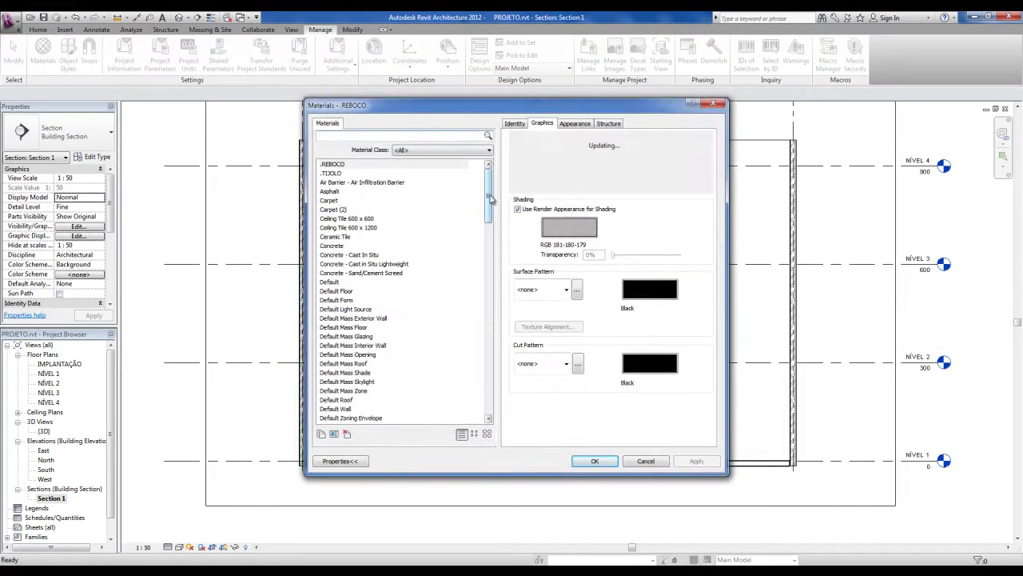
{"action": "left_click_drag", "start_coordinate": [491, 200], "coordinate": [490, 204]}
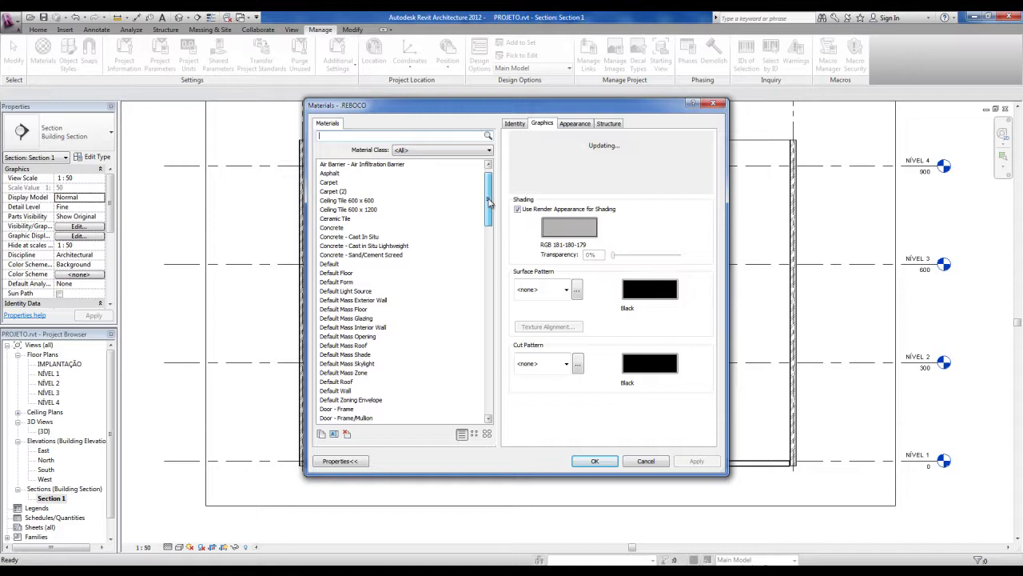
{"action": "left_click", "coordinate": [346, 237]}
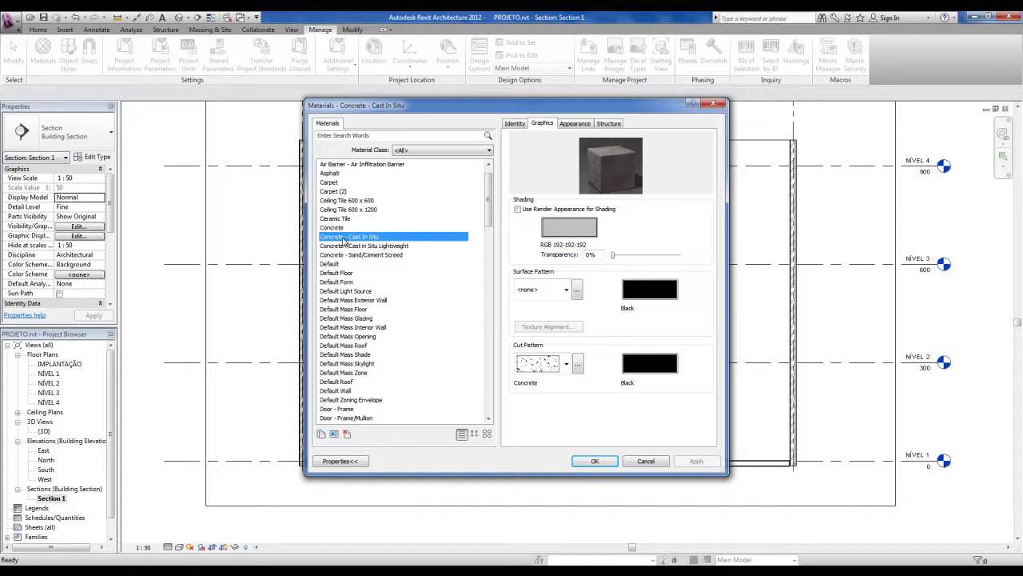
{"action": "right_click", "coordinate": [342, 240]}
{"action": "left_click", "coordinate": [368, 246]}
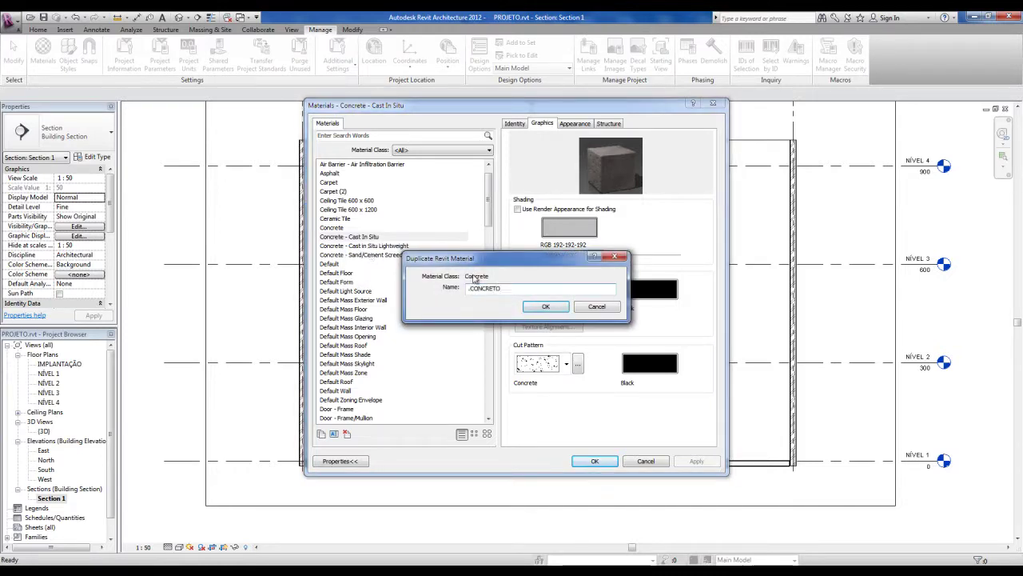
{"action": "type", "text": ".CONCRETO"}
{"action": "left_click", "coordinate": [546, 307]}
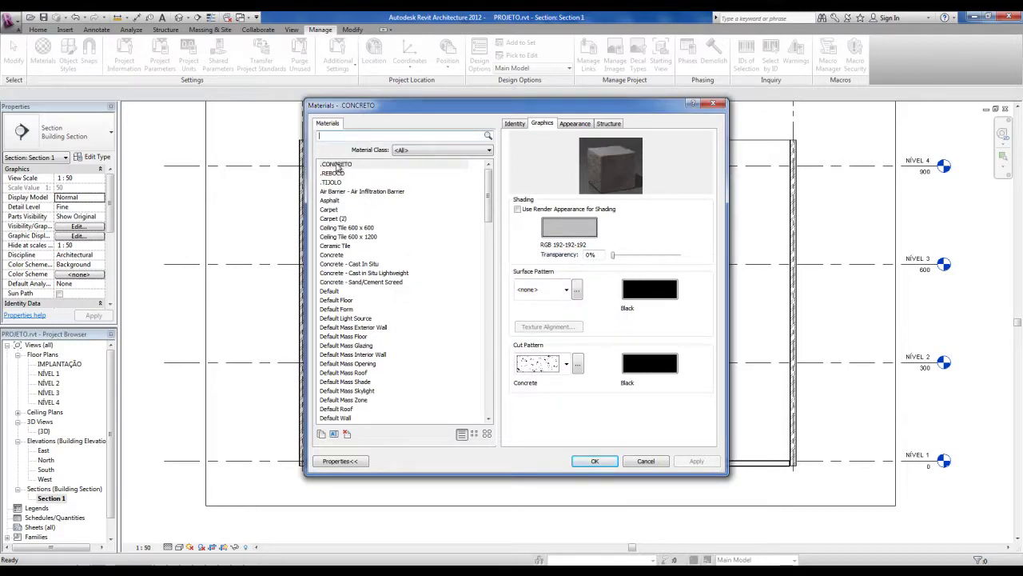
Step: Examine the shading colour, surface pattern and available cut patterns of the .CONCRETO material
{"action": "left_click", "coordinate": [562, 230]}
{"action": "left_click", "coordinate": [567, 293]}
{"action": "left_click", "coordinate": [528, 291]}
{"action": "left_click", "coordinate": [541, 367]}
{"action": "left_click", "coordinate": [540, 366]}
{"action": "left_click", "coordinate": [565, 365]}
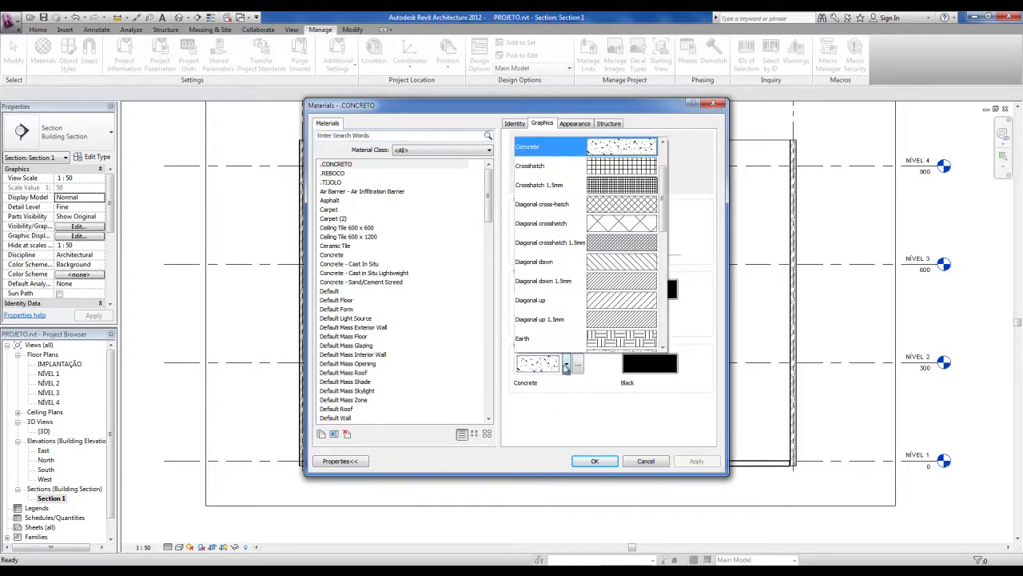
{"action": "left_click", "coordinate": [565, 365]}
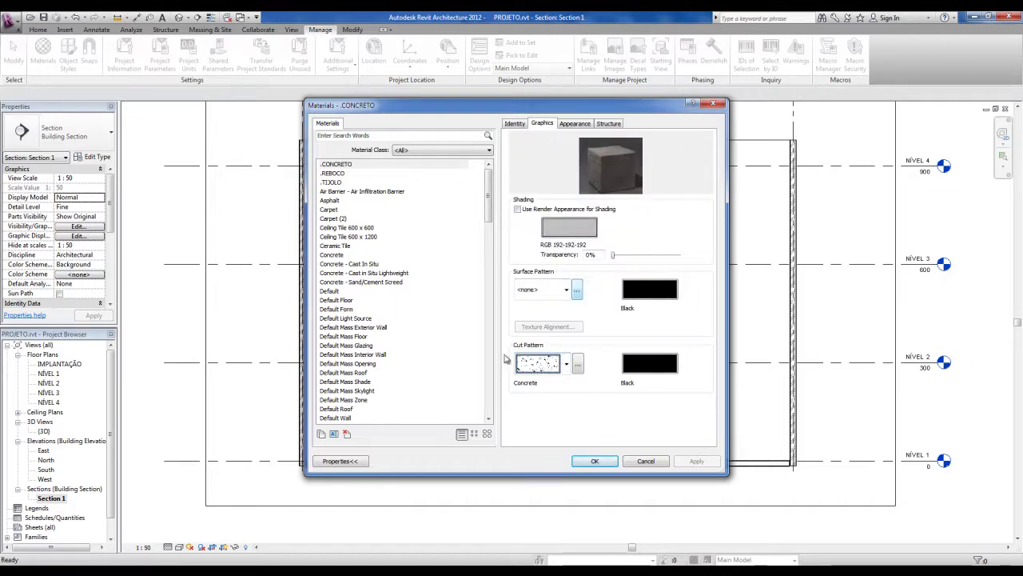
Step: Assign the Flat - Gray 1 appearance from the library's Cast-In-Place concretes to .CONCRETO and return to its graphic settings
{"action": "left_click", "coordinate": [576, 125]}
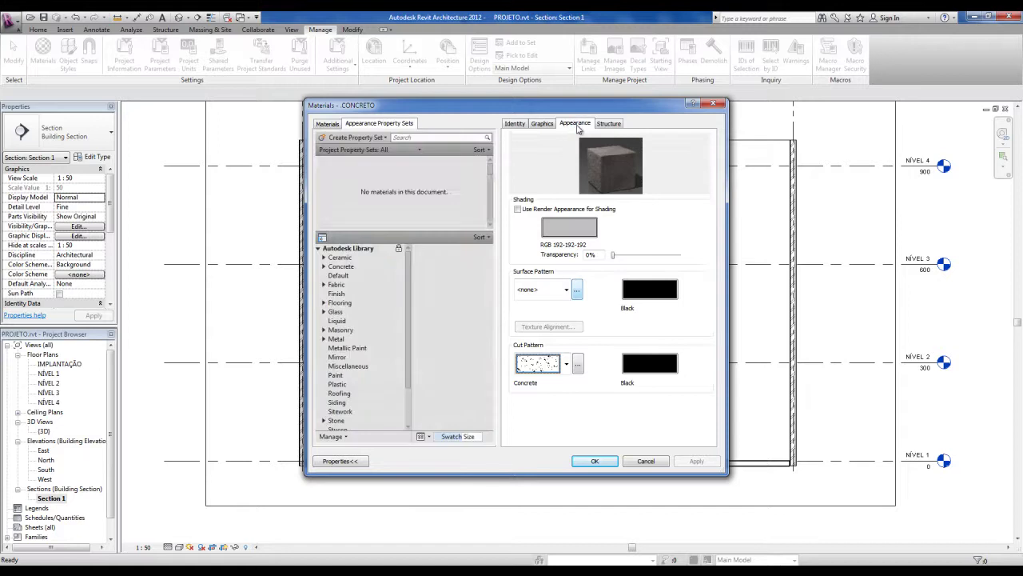
{"action": "left_click", "coordinate": [609, 189]}
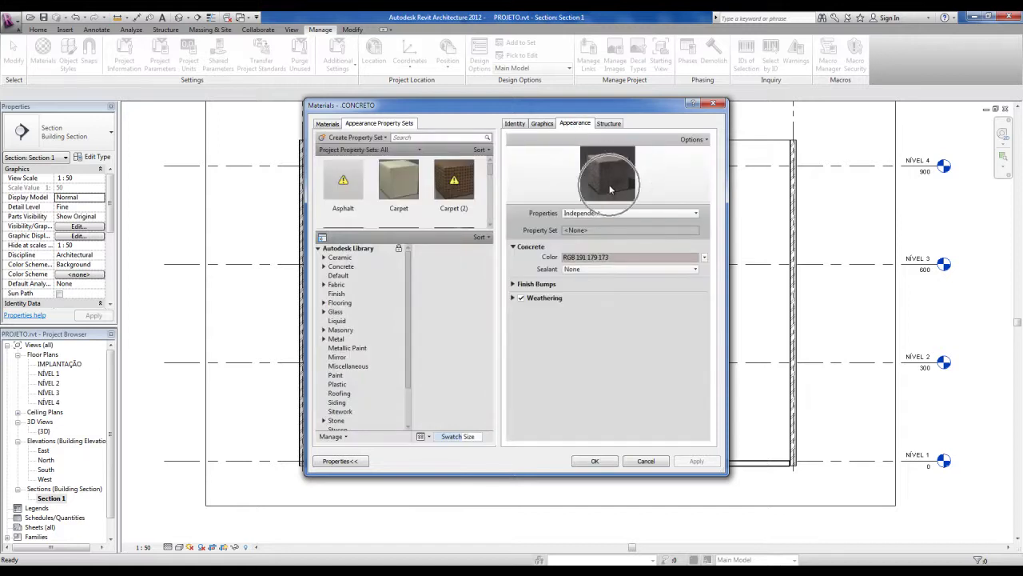
{"action": "left_click", "coordinate": [324, 266]}
{"action": "left_click", "coordinate": [350, 284]}
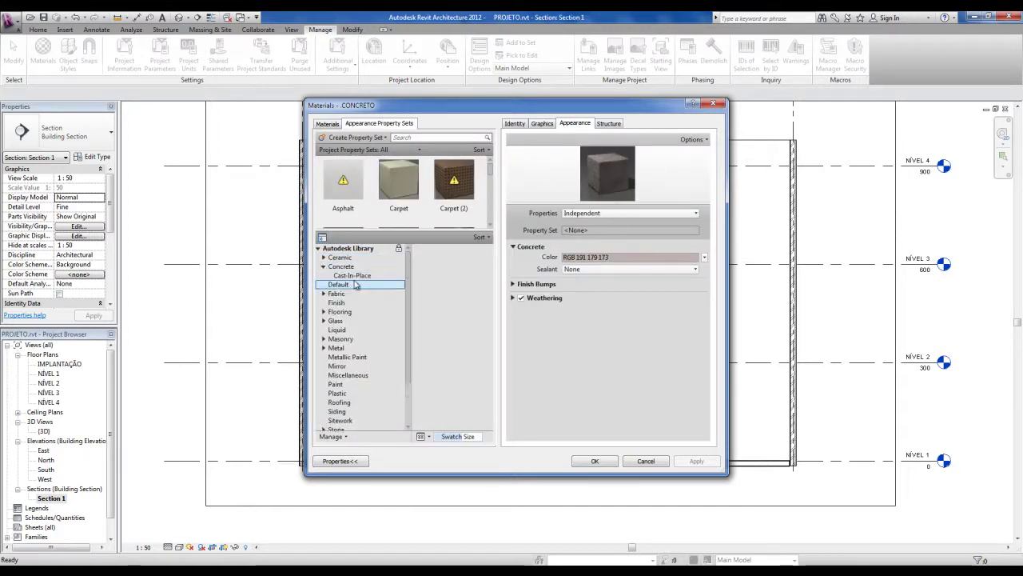
{"action": "left_click", "coordinate": [352, 276]}
{"action": "left_click_drag", "start_coordinate": [491, 264], "coordinate": [490, 296]}
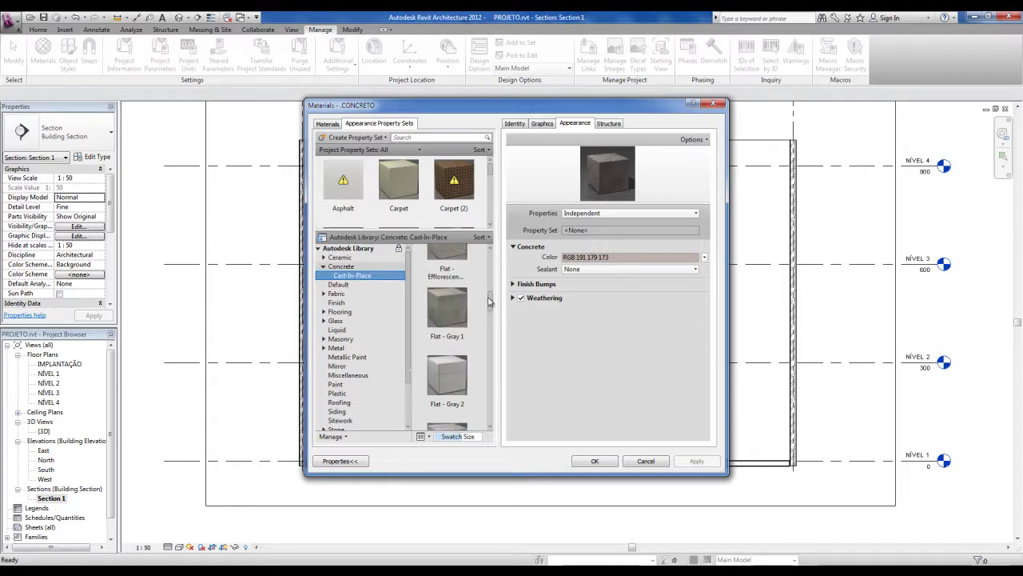
{"action": "double_click", "coordinate": [447, 314]}
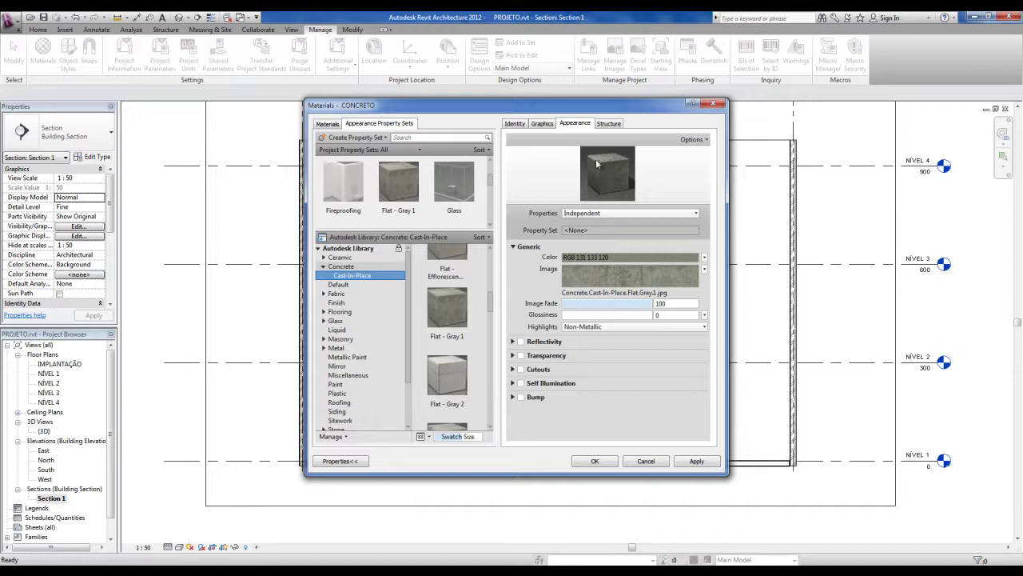
{"action": "left_click", "coordinate": [542, 124]}
{"action": "left_click", "coordinate": [339, 164]}
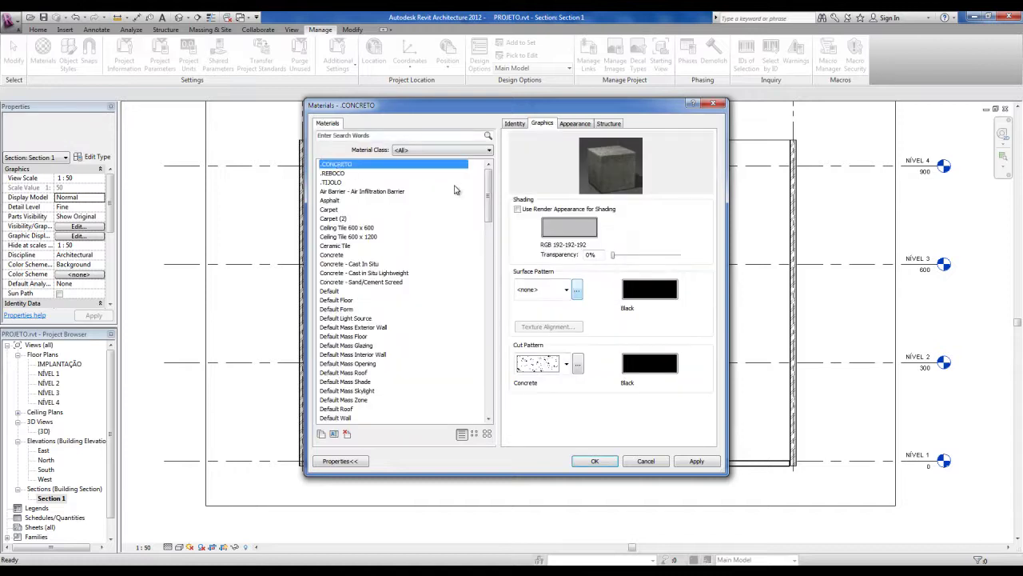
Step: Duplicate the Wood - Flooring material under the name .PISO MADEIRA
{"action": "left_click_drag", "start_coordinate": [489, 192], "coordinate": [488, 404]}
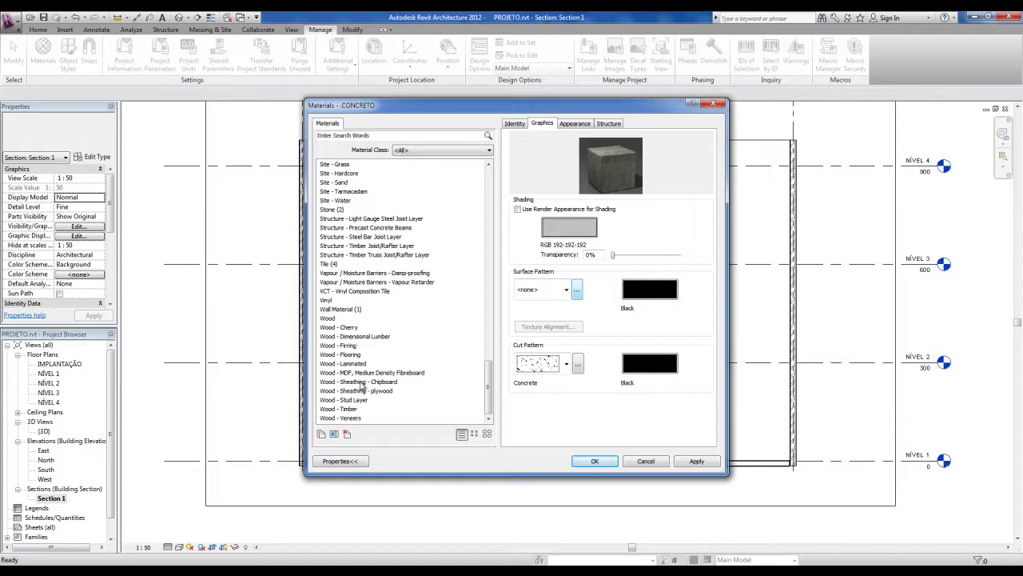
{"action": "left_click", "coordinate": [339, 358]}
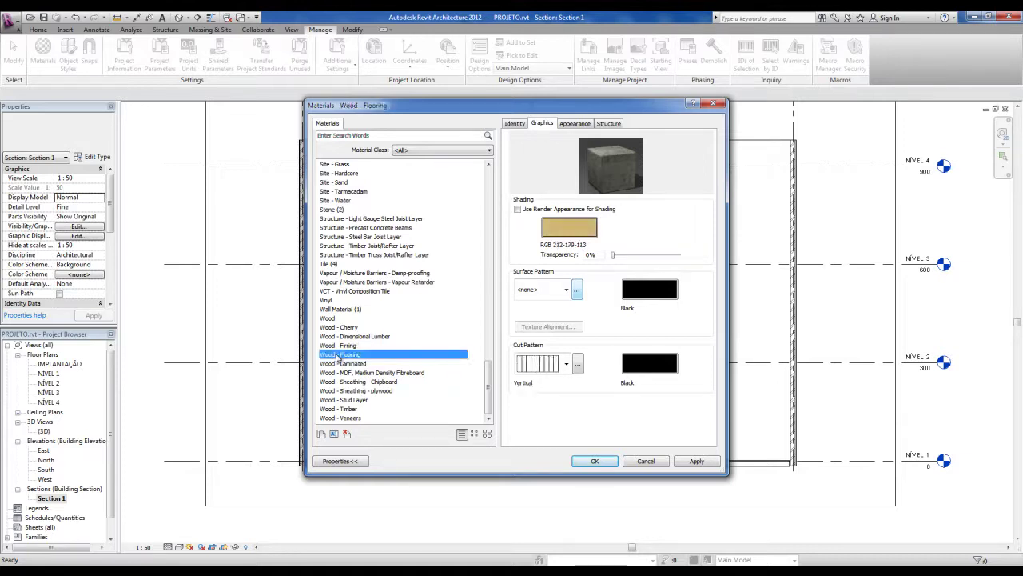
{"action": "right_click", "coordinate": [340, 357]}
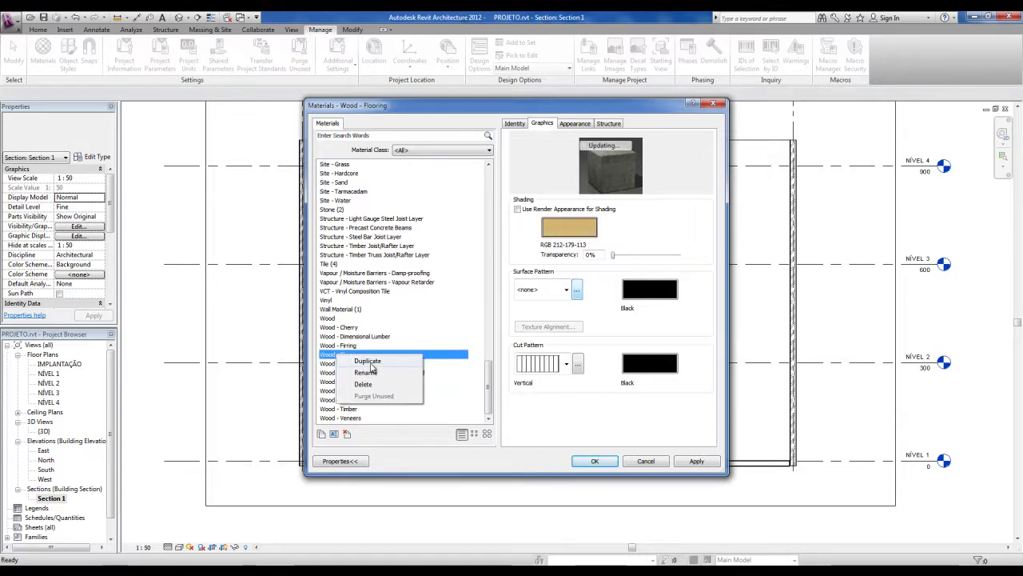
{"action": "left_click", "coordinate": [368, 361]}
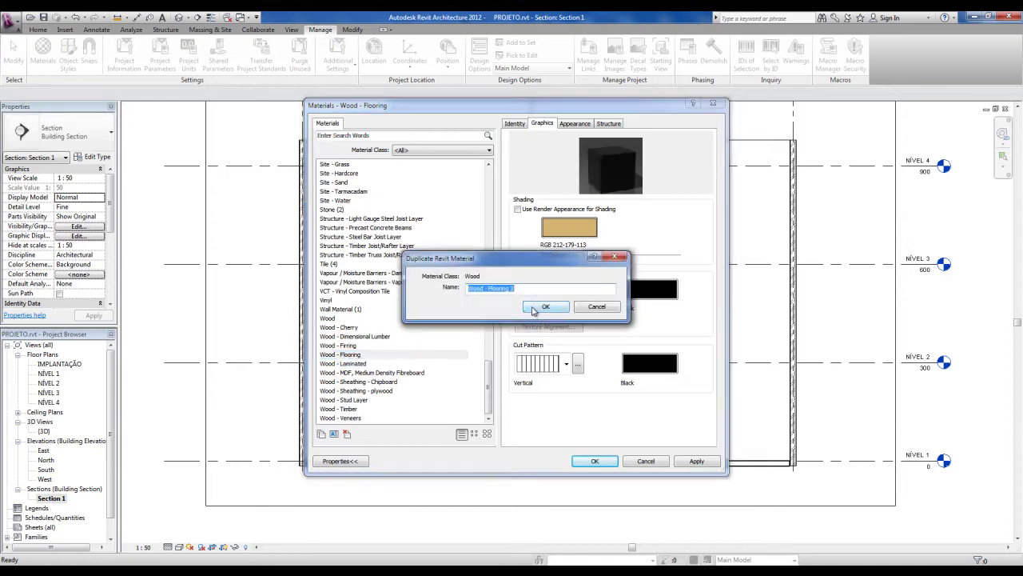
{"action": "type", "text": "_PI"}
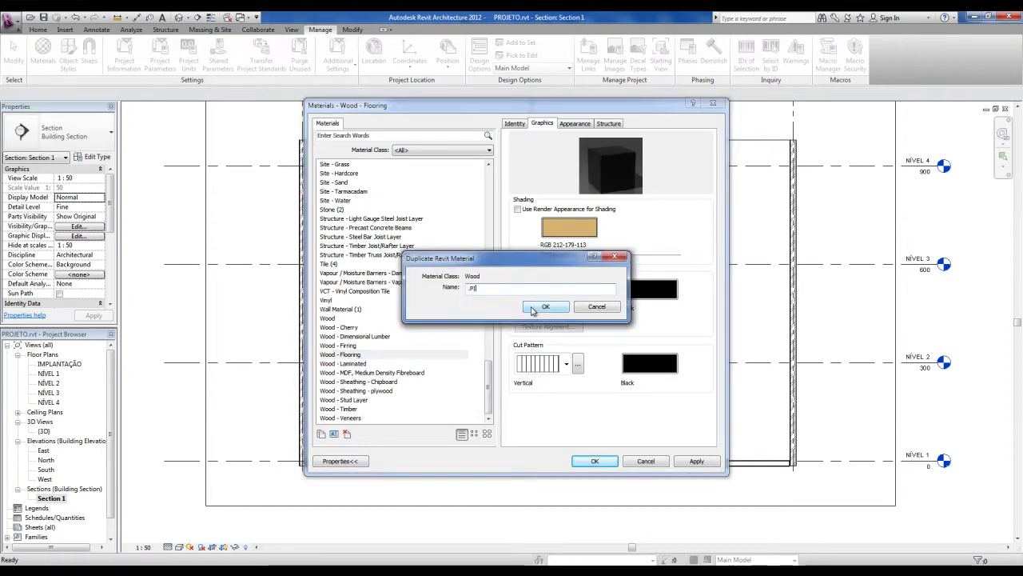
{"action": "type", "text": "SO MADEIRA"}
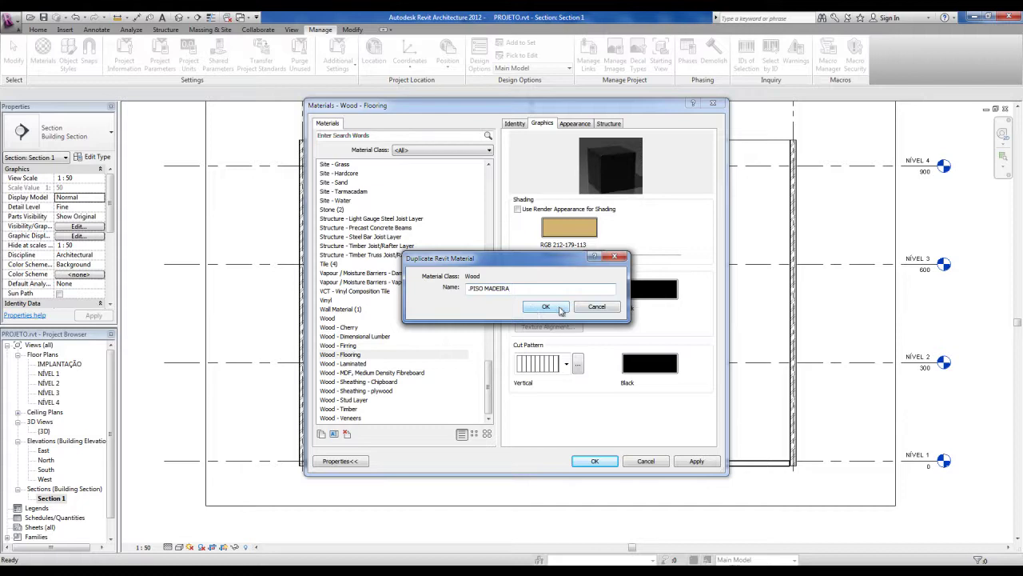
{"action": "left_click", "coordinate": [568, 309]}
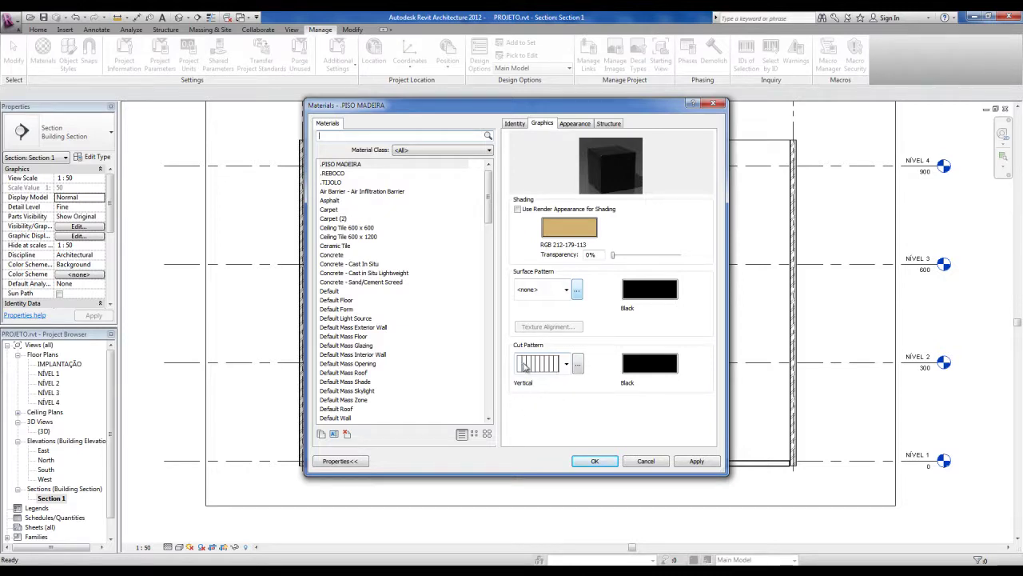
Step: Check the cut pattern and wood appearance image of .PISO MADEIRA, and confirm the material changes
{"action": "left_click", "coordinate": [556, 366]}
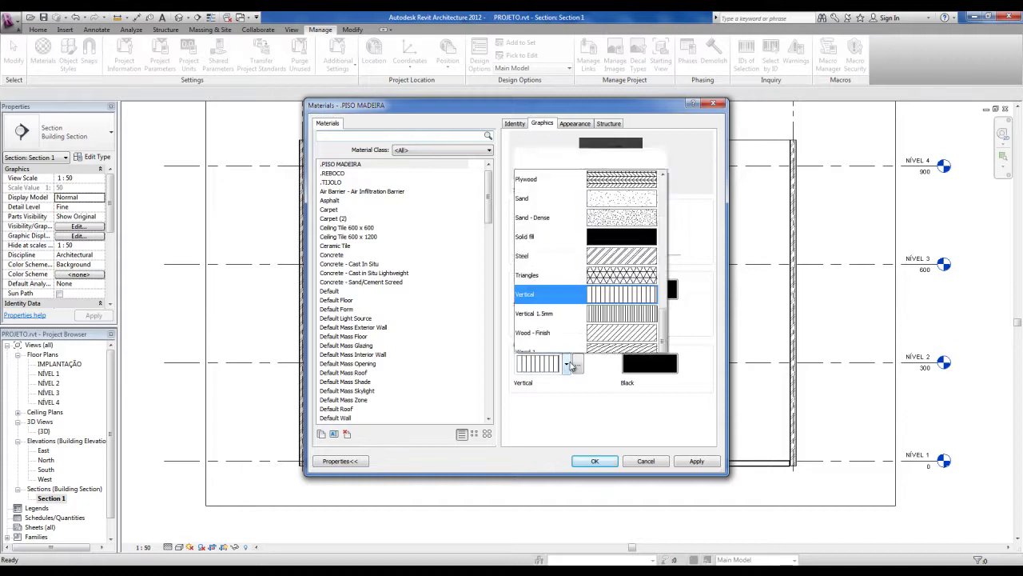
{"action": "left_click", "coordinate": [566, 365]}
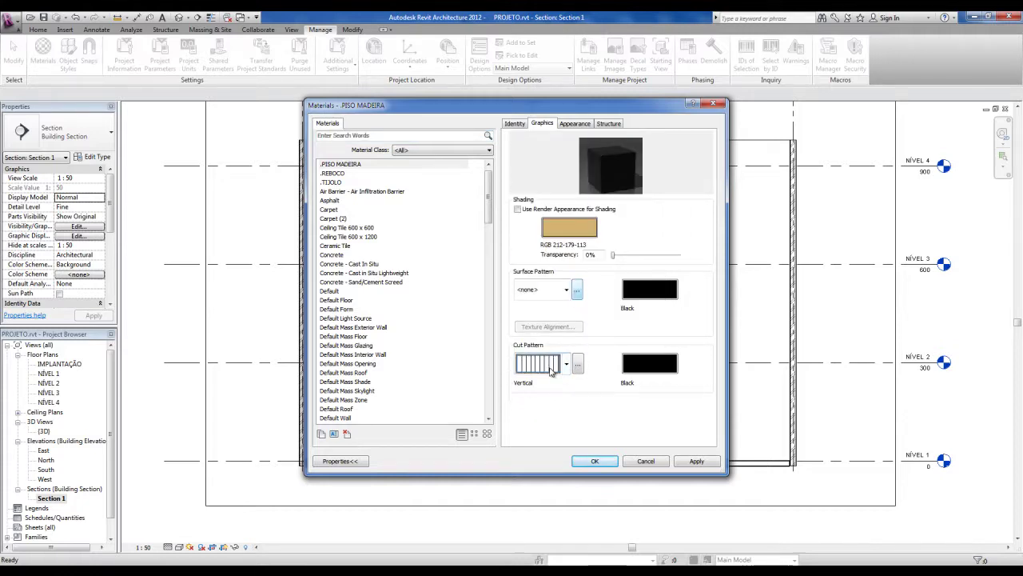
{"action": "left_click", "coordinate": [575, 124]}
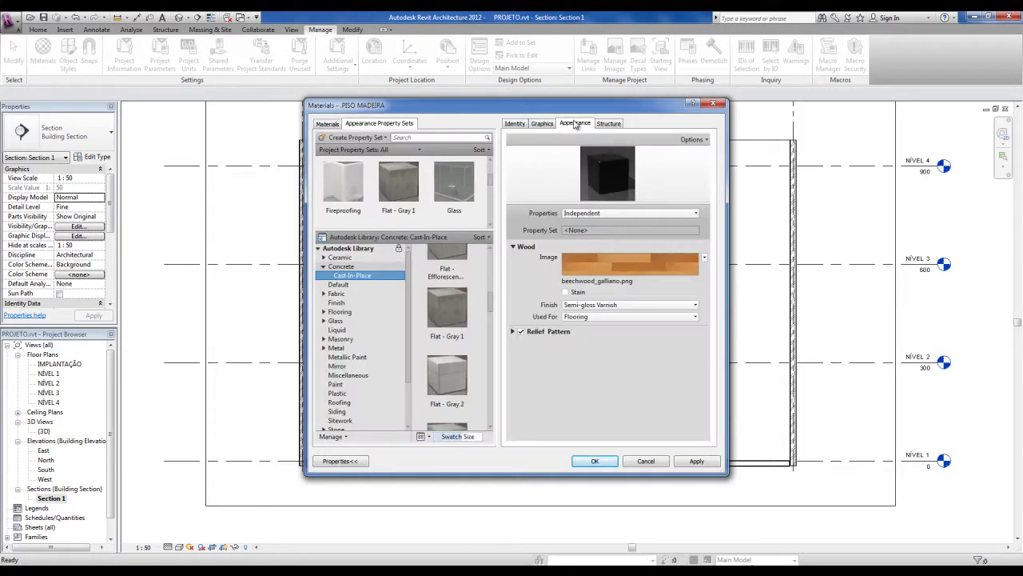
{"action": "left_click", "coordinate": [602, 274]}
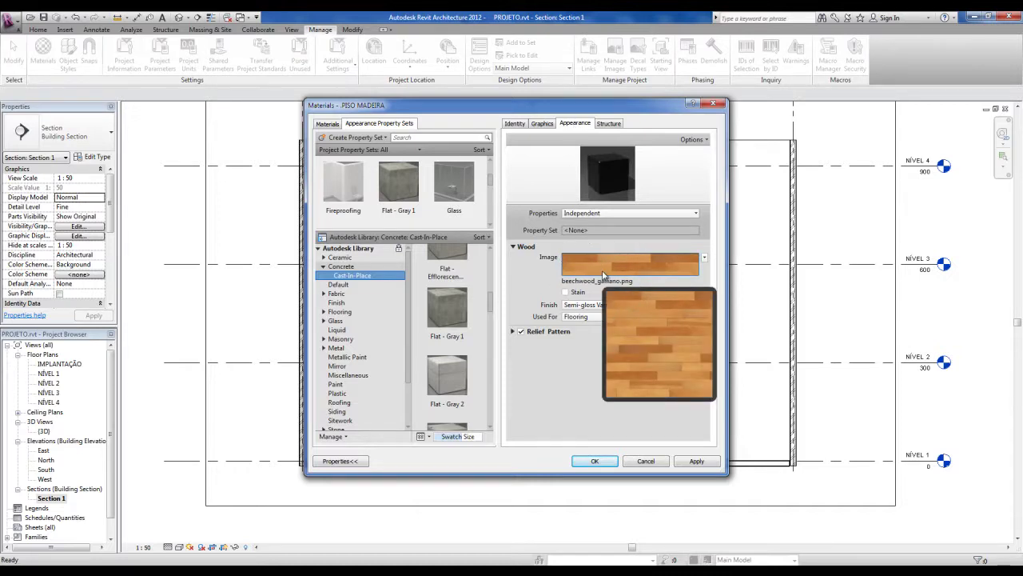
{"action": "left_click", "coordinate": [593, 462]}
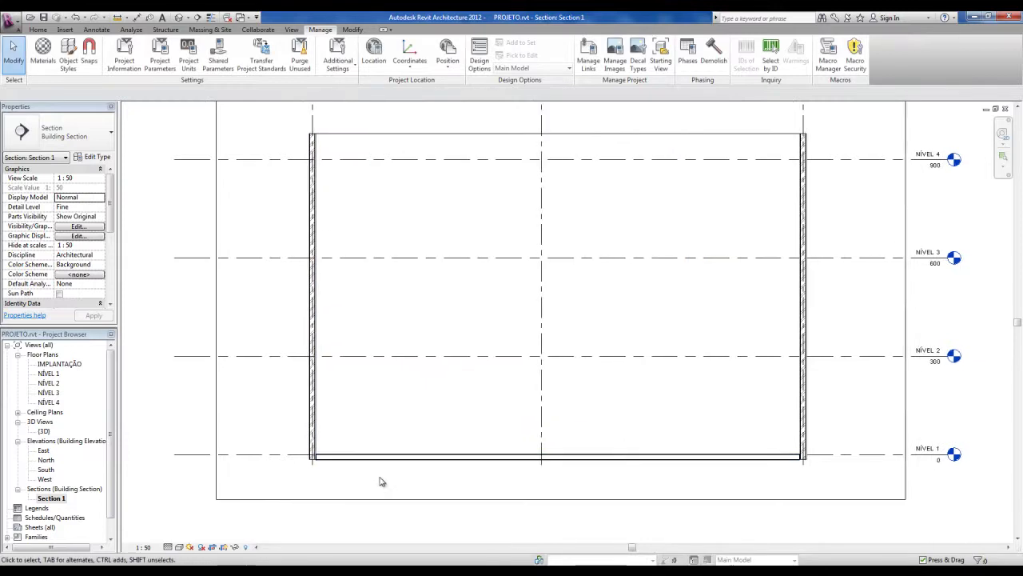
Step: Duplicate the floor slab's Generic 150mm type as .LAJE CONCRETO E MADEIRA 15CM and check the new type's layer structure
{"action": "scroll", "coordinate": [378, 487], "scroll_direction": "up", "scroll_amount": 5}
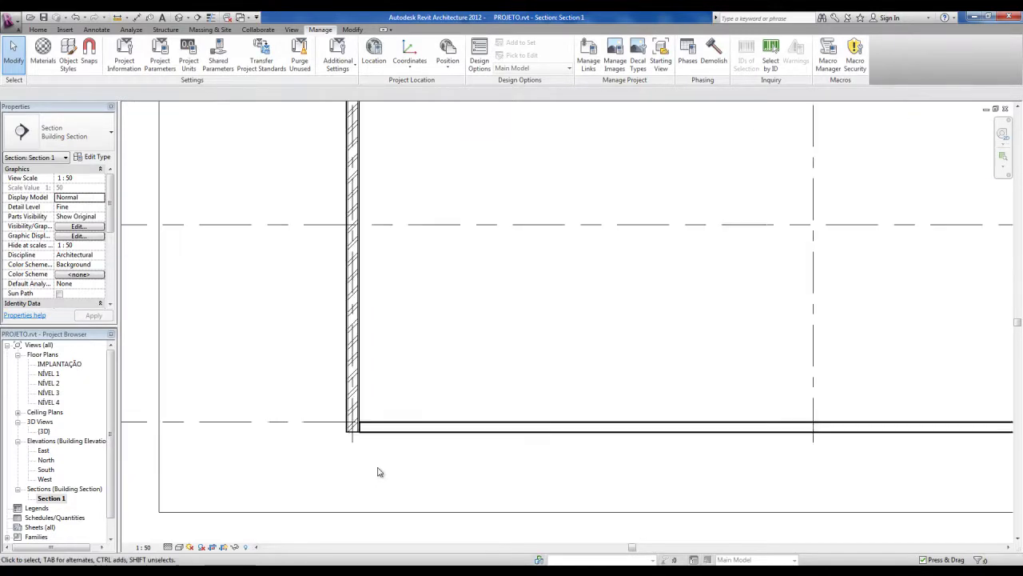
{"action": "left_click", "coordinate": [391, 432]}
{"action": "left_click", "coordinate": [391, 432]}
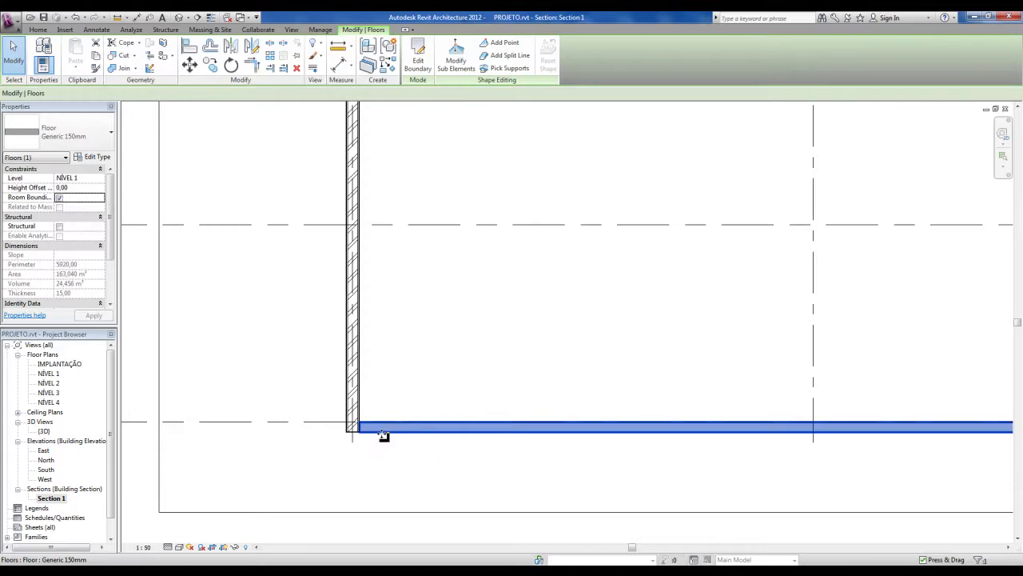
{"action": "left_click", "coordinate": [97, 157]}
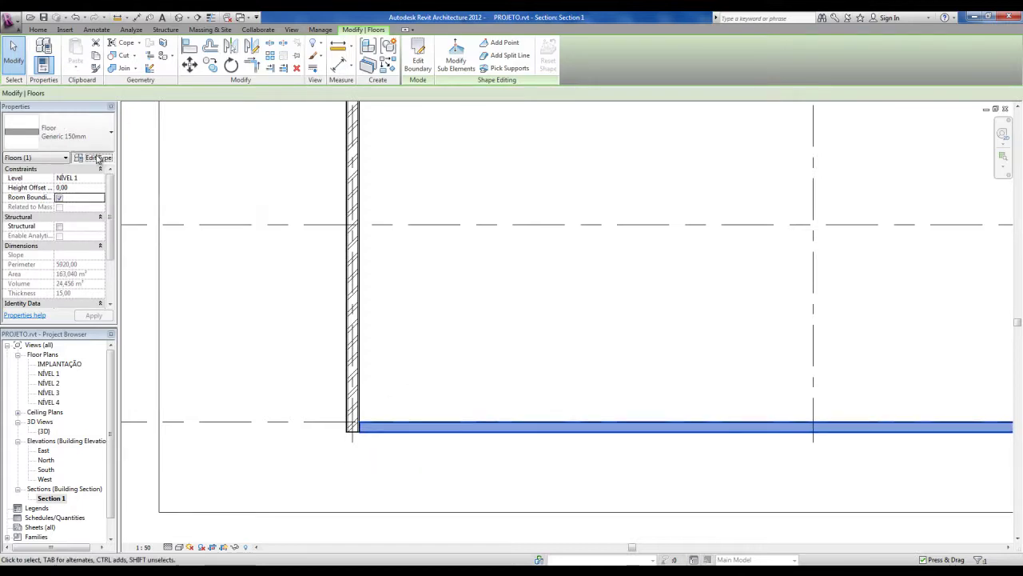
{"action": "left_click", "coordinate": [475, 170]}
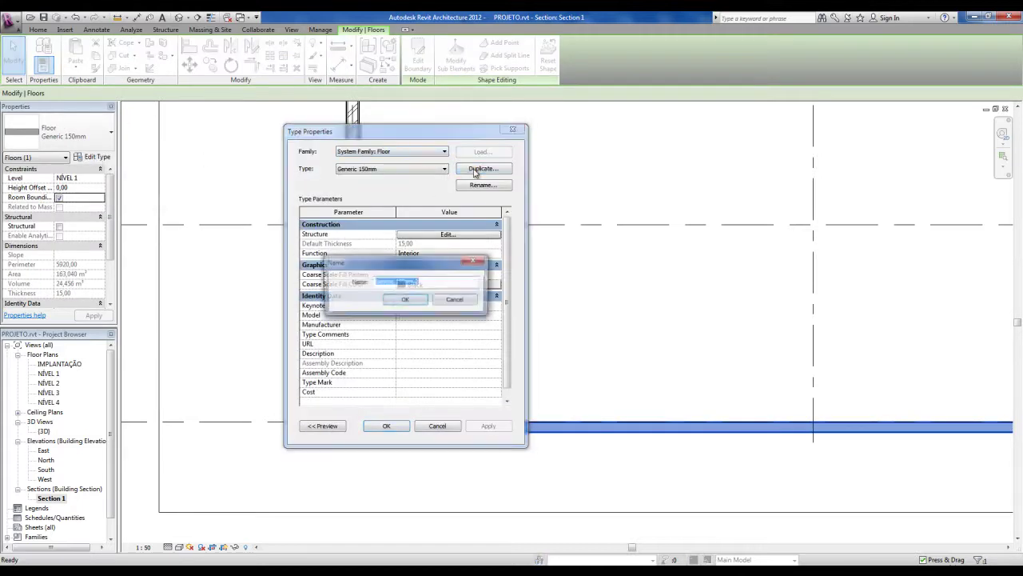
{"action": "key", "text": "BackSpace"}
{"action": "type", "text": "LAJE"}
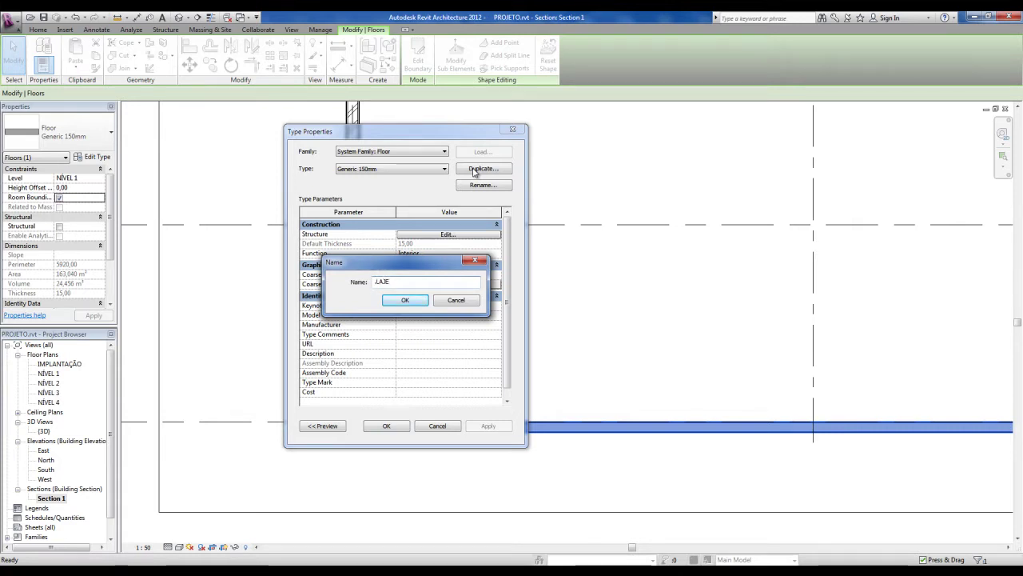
{"action": "type", "text": " CONCRETO E "}
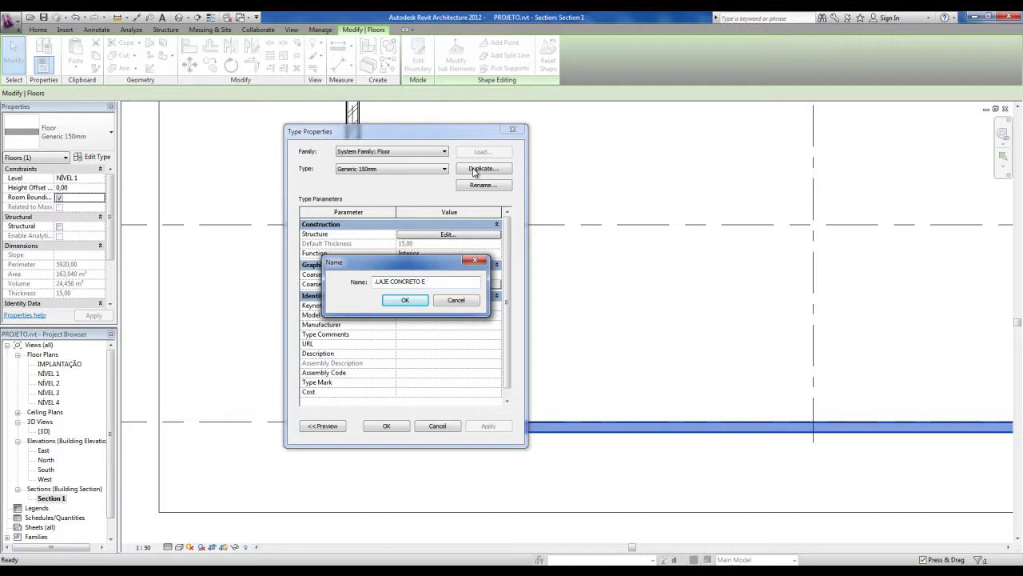
{"action": "type", "text": "MADEIRA 15CM"}
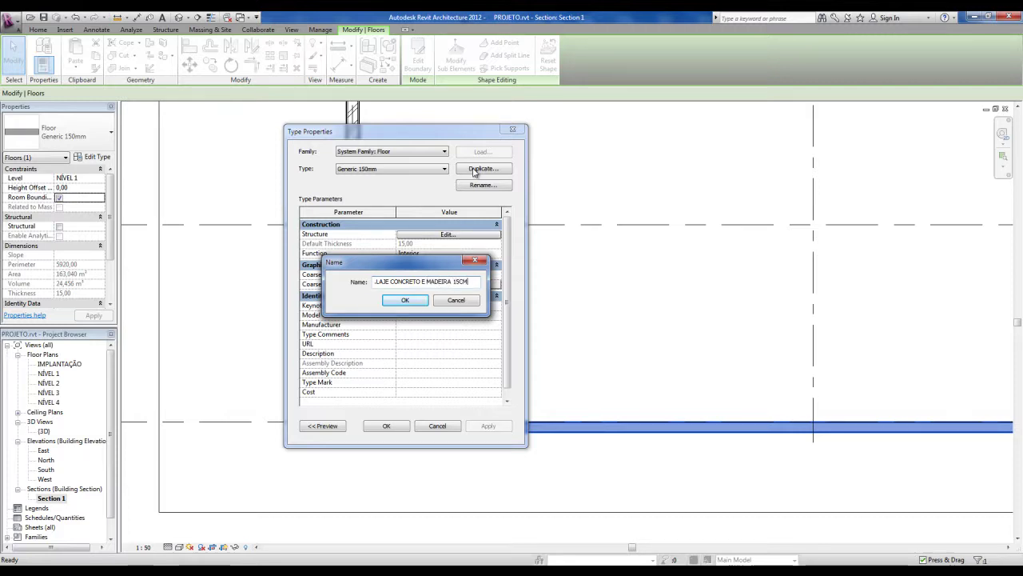
{"action": "left_click", "coordinate": [420, 300]}
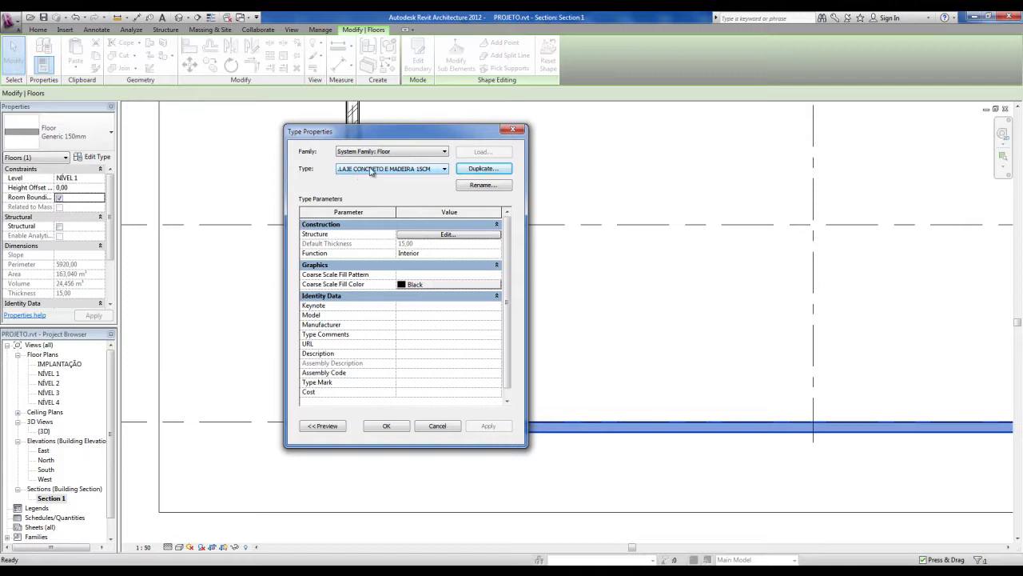
{"action": "left_click", "coordinate": [446, 235]}
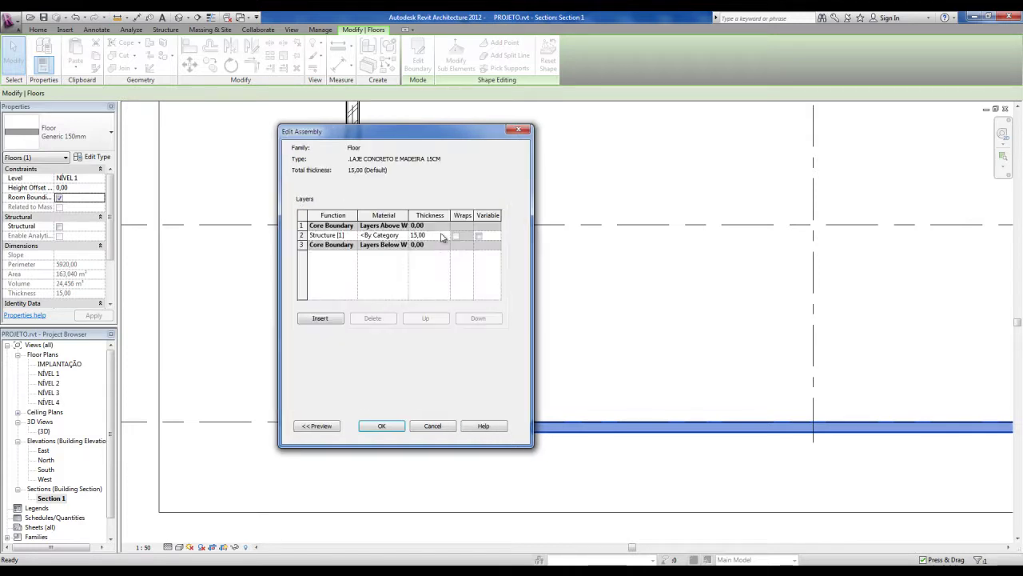
{"action": "left_click", "coordinate": [518, 130]}
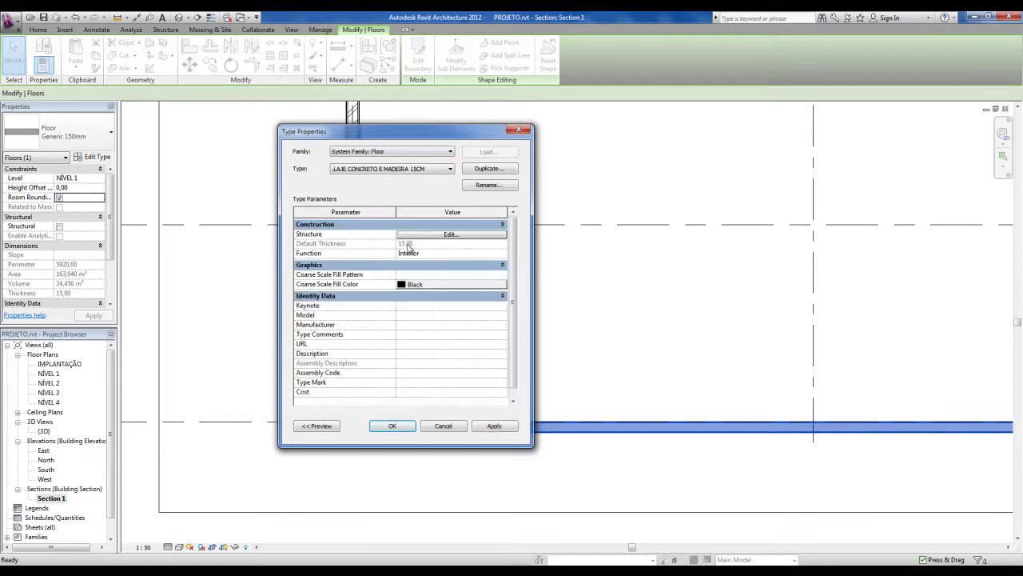
Step: Discard the pending type changes and create the floor type .LAJE CONCRETO E MADEIRA 15CM again as a duplicate of Generic 150mm
{"action": "left_click", "coordinate": [443, 426]}
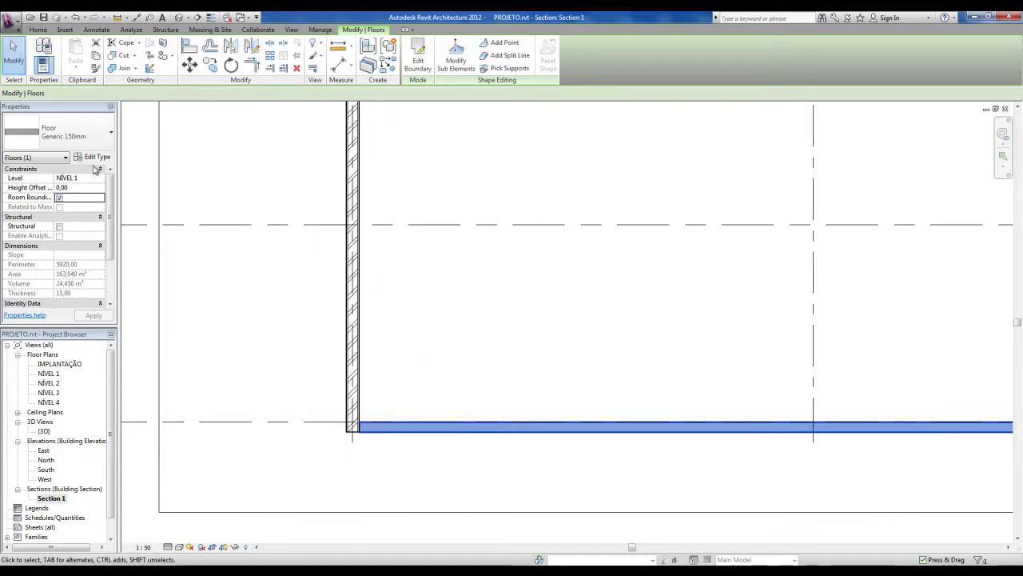
{"action": "left_click", "coordinate": [90, 159]}
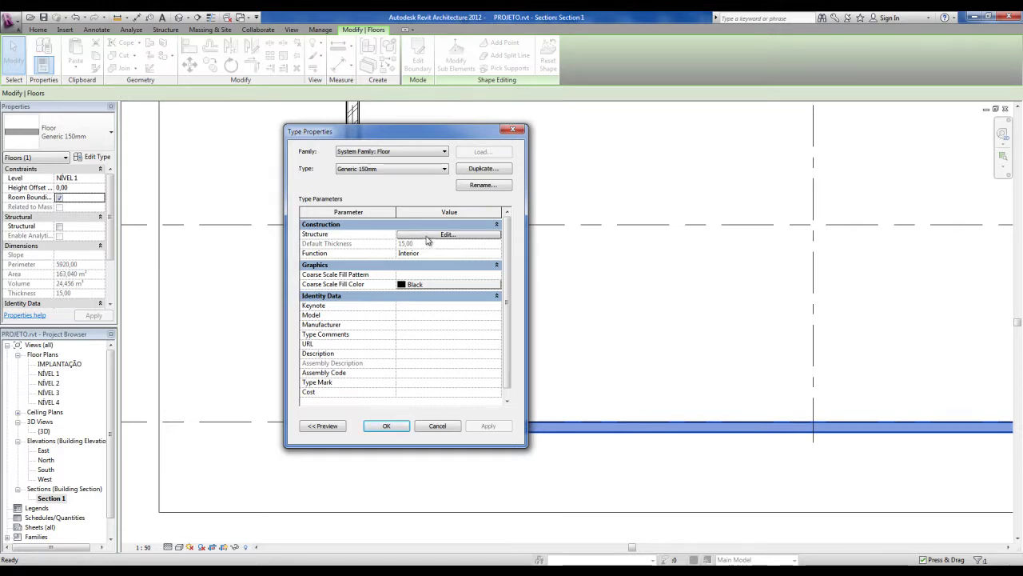
{"action": "left_click", "coordinate": [482, 171]}
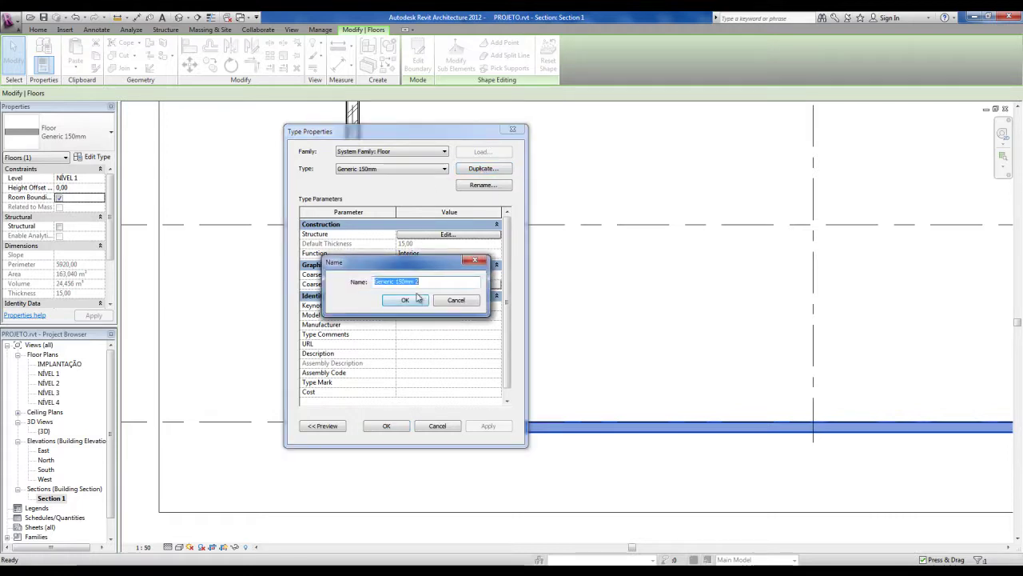
{"action": "key", "text": "BackSpace"}
{"action": "type", "text": "LAJE CONCRETO E MADEIRA 150M"}
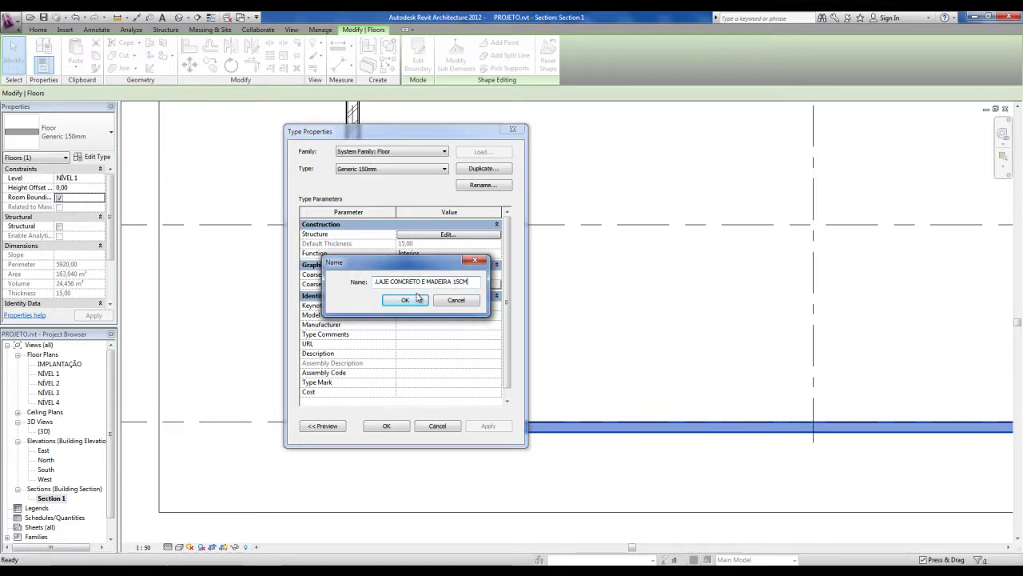
{"action": "left_click", "coordinate": [416, 299]}
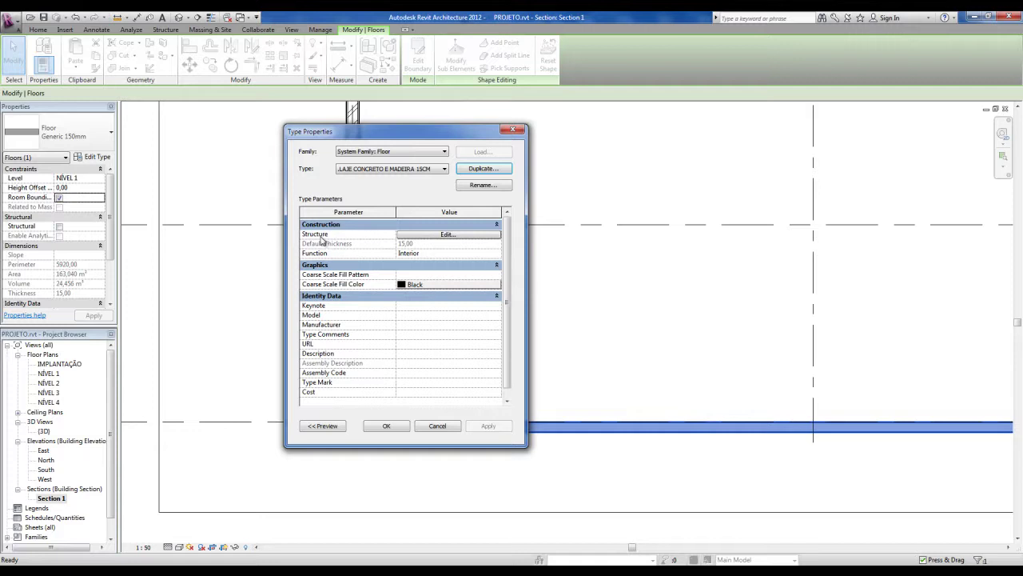
Step: Open the new floor type's layer structure with its section preview and assign the .CONCRETO material to the structure layer
{"action": "left_click", "coordinate": [434, 235]}
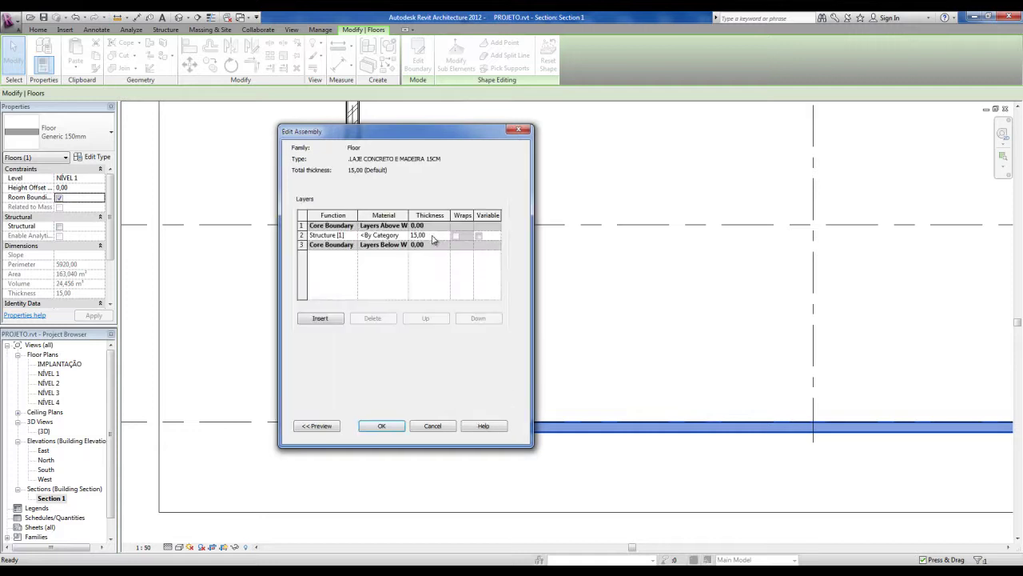
{"action": "left_click", "coordinate": [327, 430]}
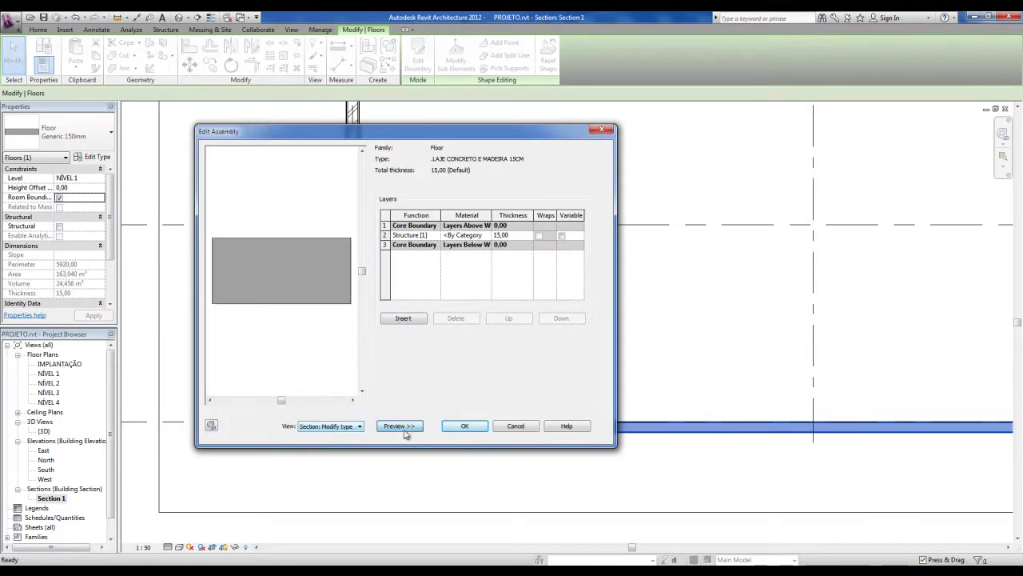
{"action": "left_click", "coordinate": [280, 270]}
{"action": "left_click", "coordinate": [719, 436]}
{"action": "left_click", "coordinate": [467, 237]}
{"action": "left_click", "coordinate": [487, 236]}
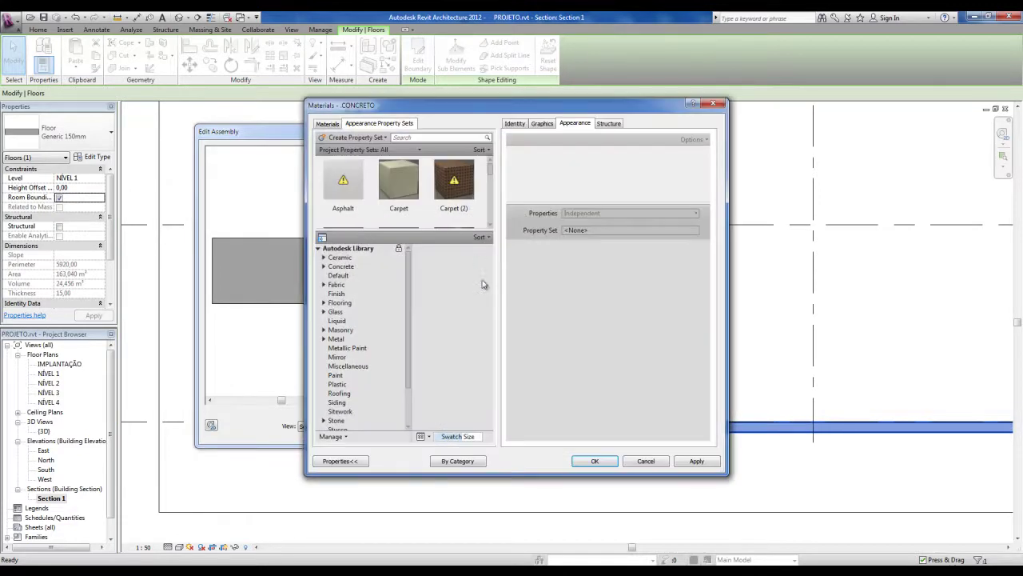
{"action": "left_click", "coordinate": [326, 125]}
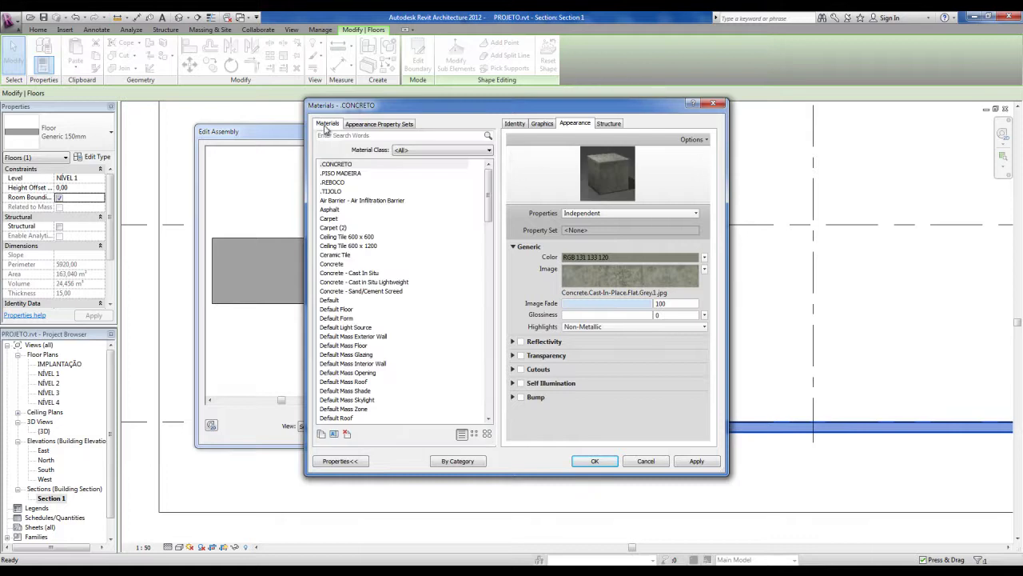
{"action": "left_click", "coordinate": [339, 165]}
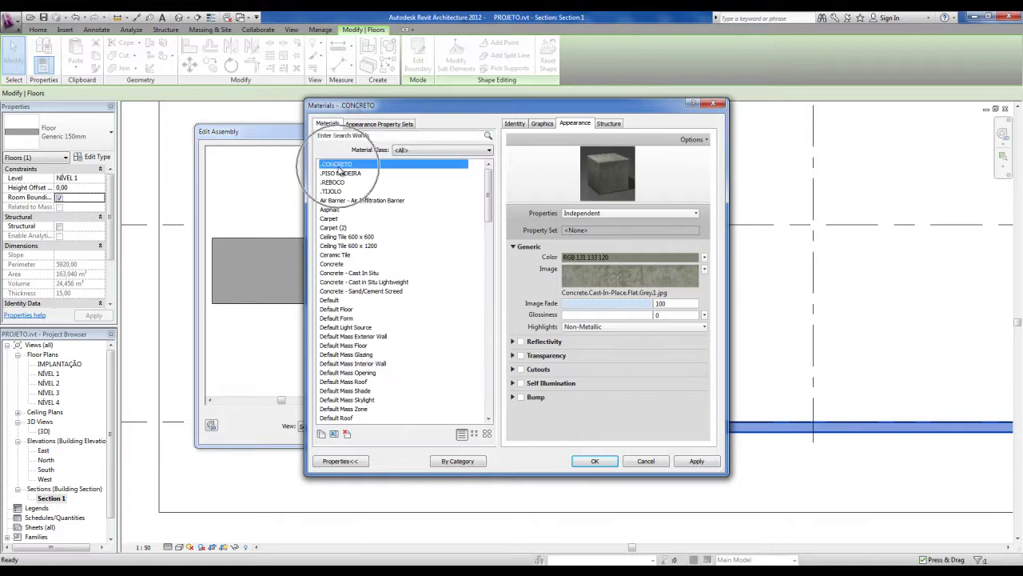
{"action": "left_click", "coordinate": [593, 462]}
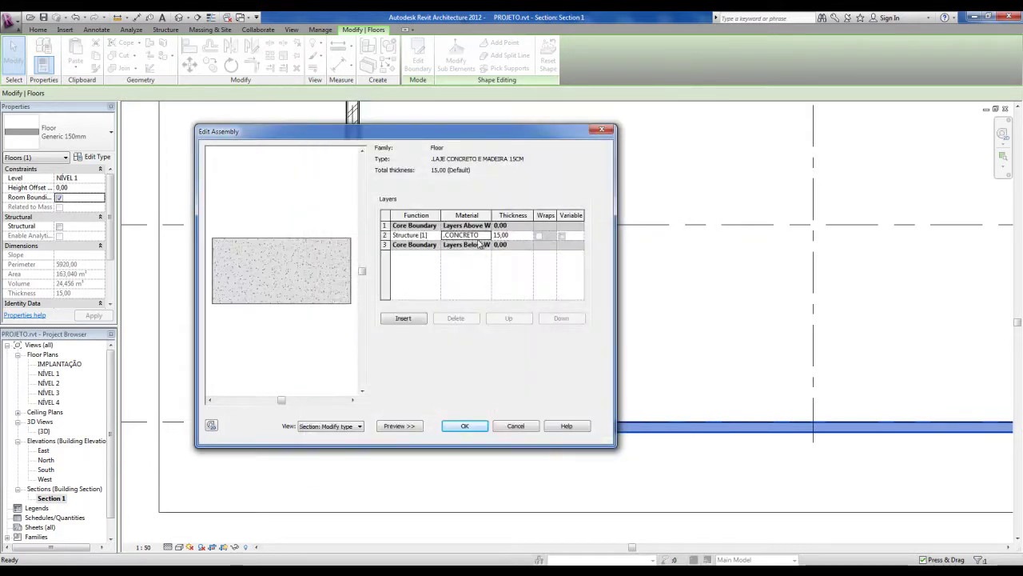
Step: Insert a new layer above the upper core boundary in the slab's layer structure
{"action": "left_click", "coordinate": [385, 226]}
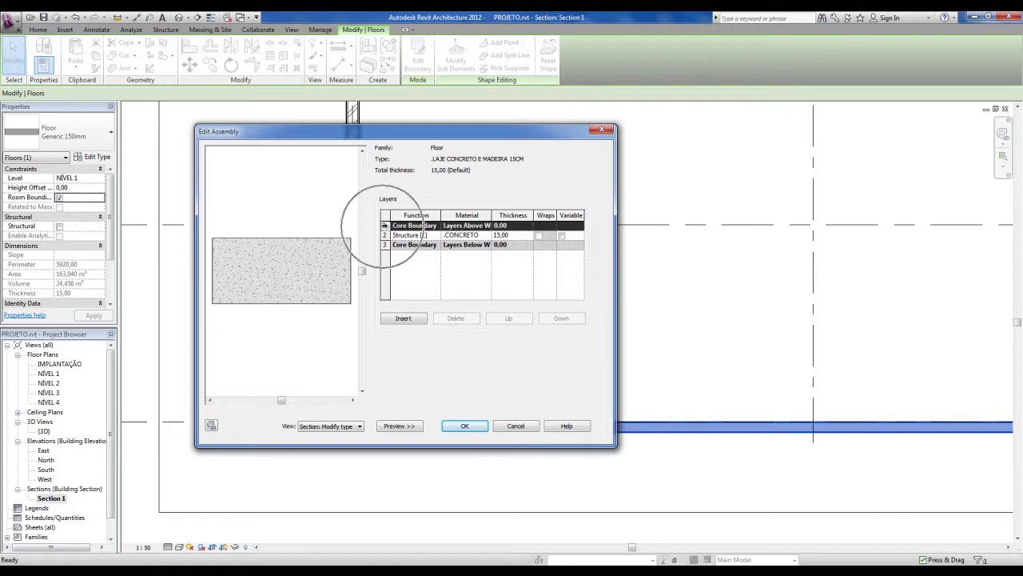
{"action": "left_click", "coordinate": [405, 318]}
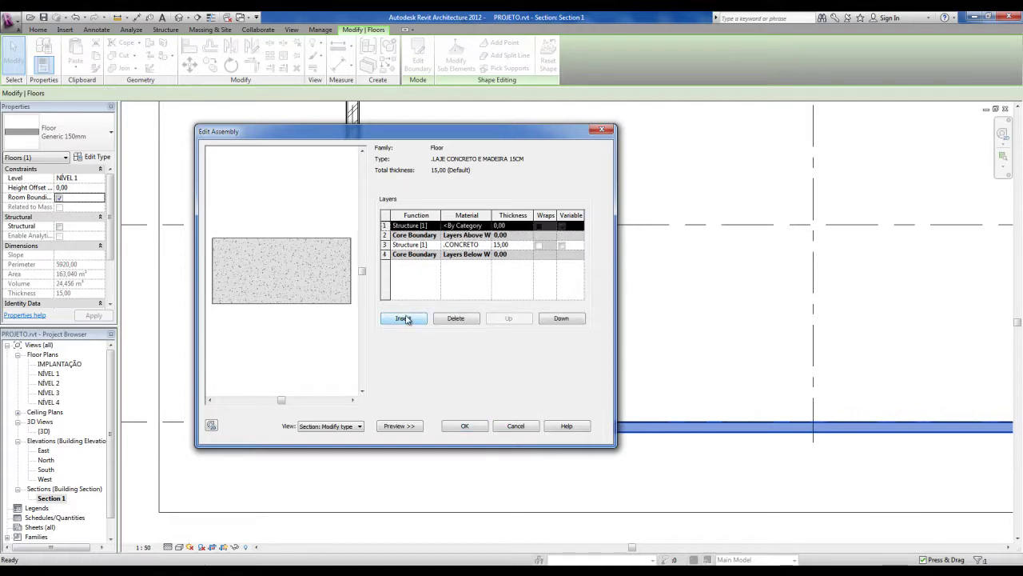
{"action": "left_click", "coordinate": [385, 254]}
{"action": "left_click", "coordinate": [384, 235]}
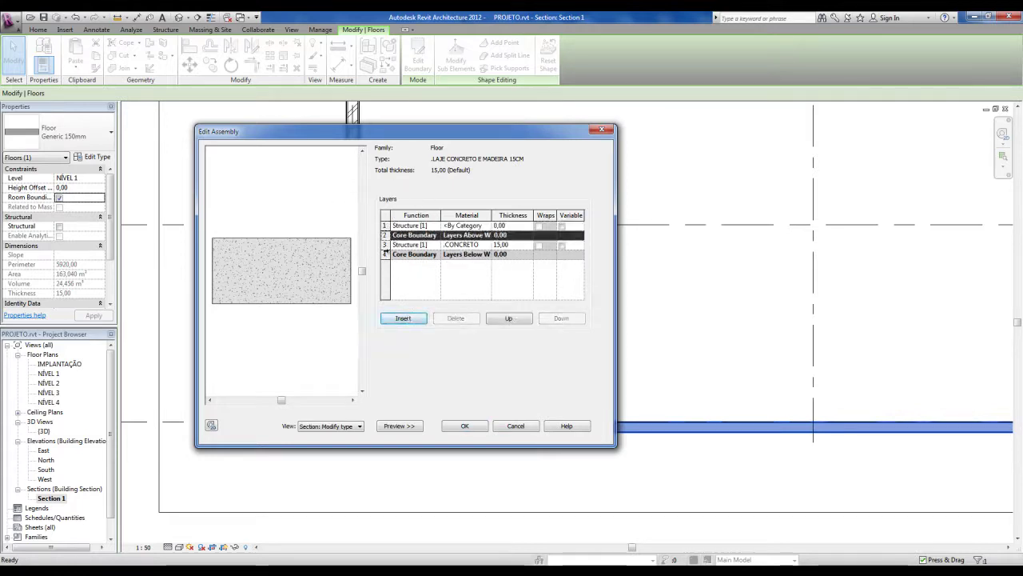
{"action": "left_click", "coordinate": [386, 255]}
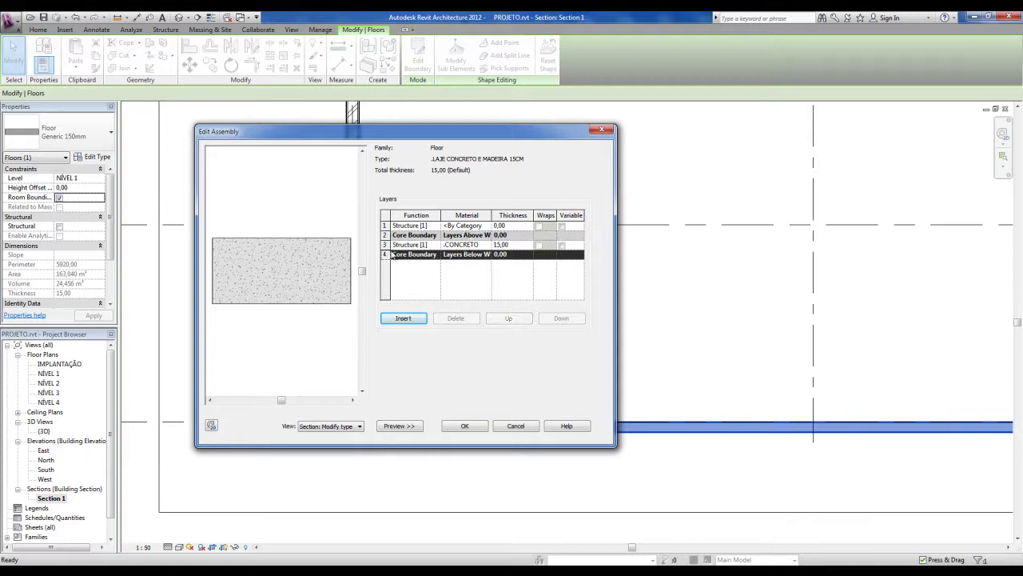
Step: Set the .CONCRETO layer's thickness to 12,5 and the new top layer's thickness to 2,5
{"action": "left_click", "coordinate": [385, 245]}
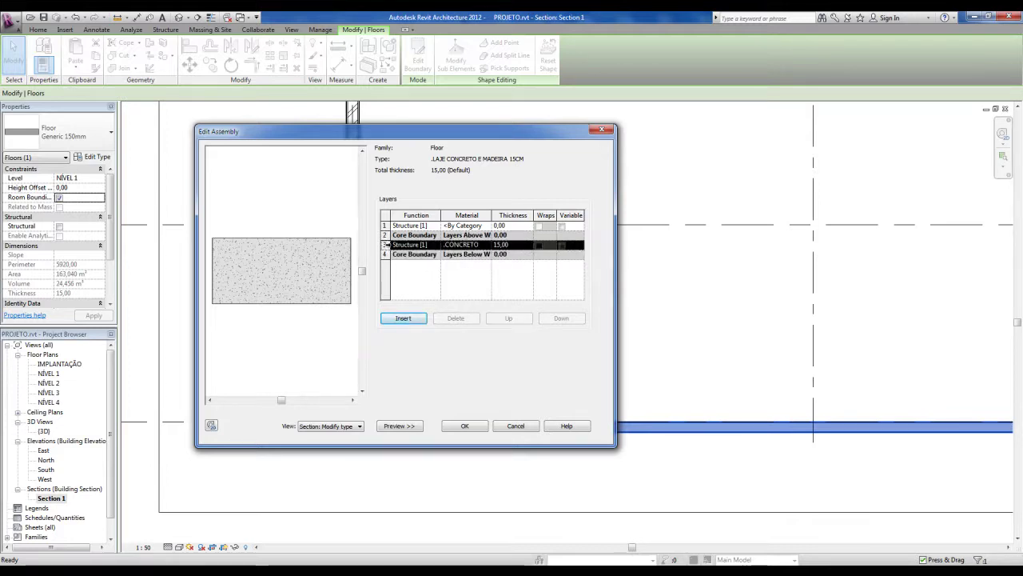
{"action": "left_click", "coordinate": [502, 246]}
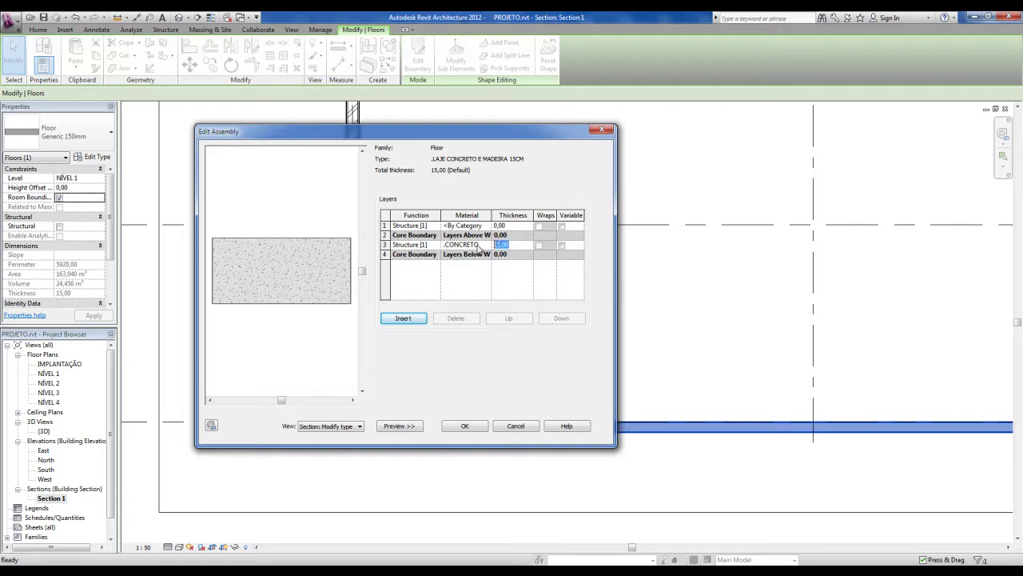
{"action": "type", "text": "12,5"}
{"action": "left_click", "coordinate": [387, 225]}
{"action": "left_click", "coordinate": [518, 226]}
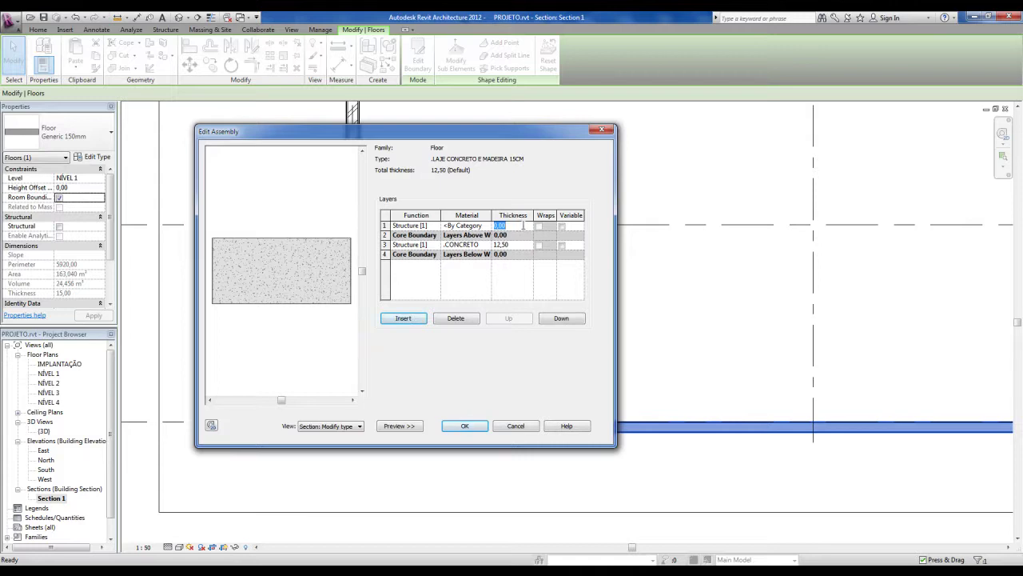
{"action": "left_click", "coordinate": [521, 248]}
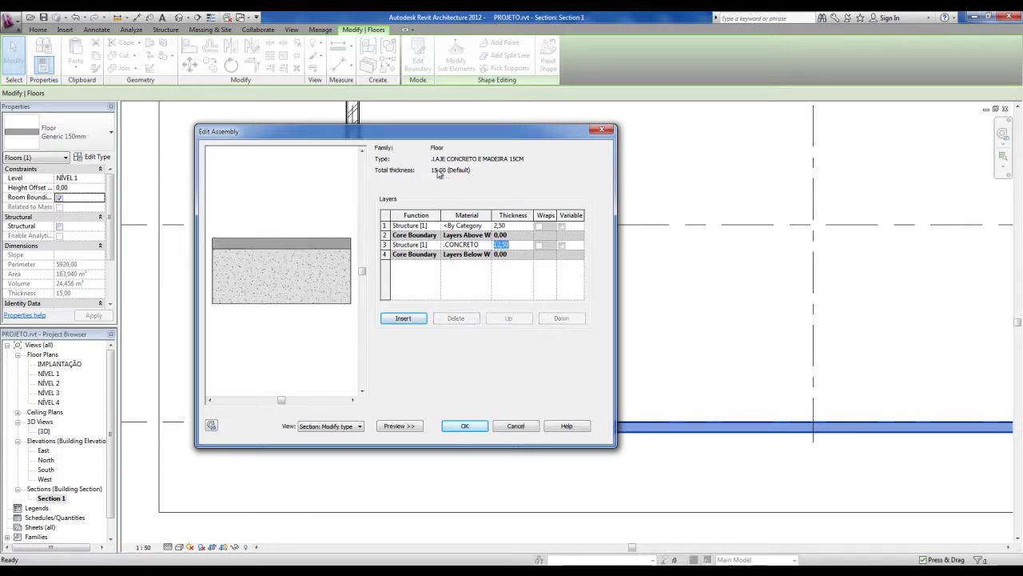
{"action": "left_click", "coordinate": [516, 247]}
{"action": "left_click", "coordinate": [514, 227]}
Step: Assign the .PISO MADEIRA material to the slab's top layer
{"action": "left_click", "coordinate": [469, 227]}
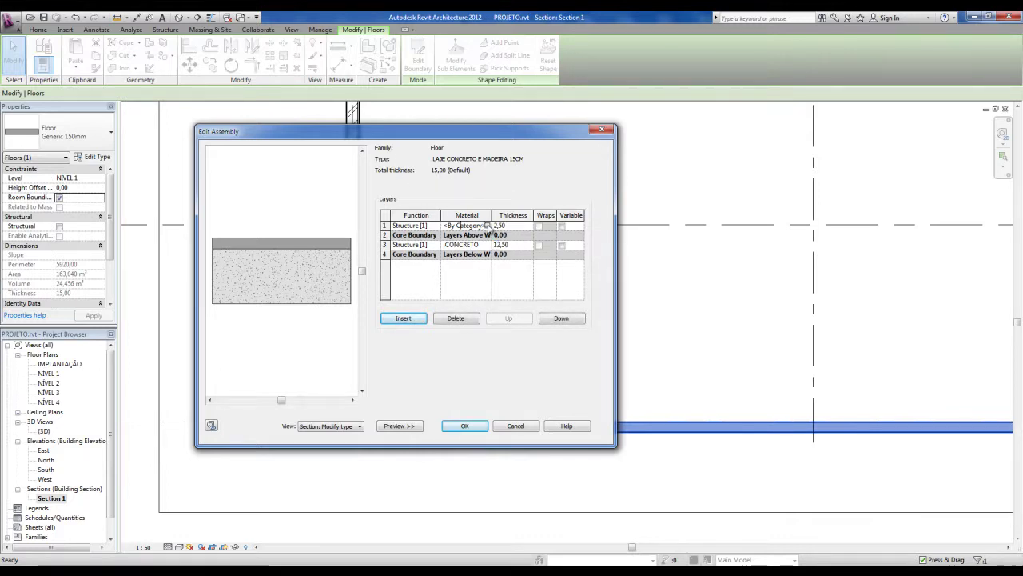
{"action": "left_click", "coordinate": [488, 226]}
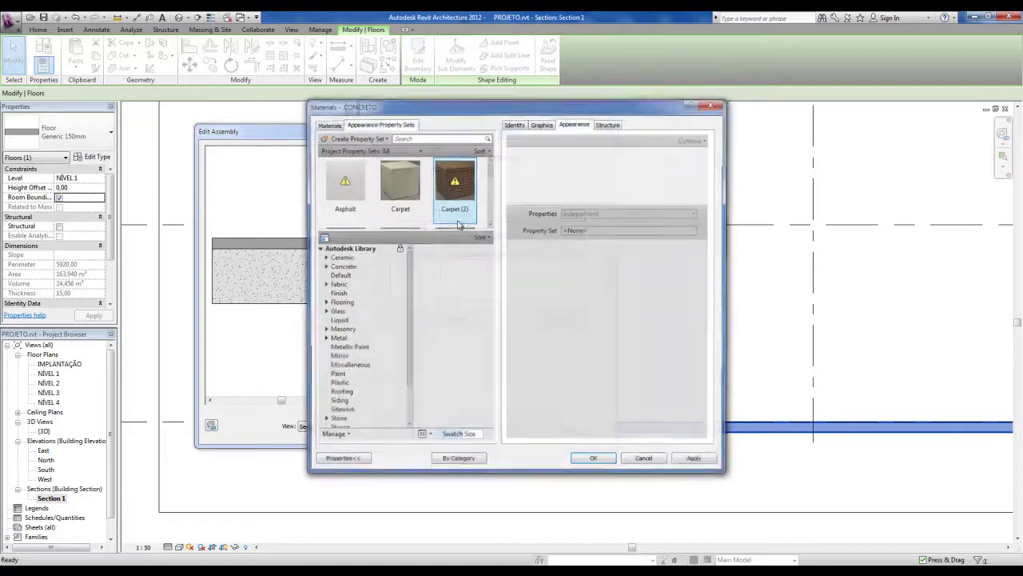
{"action": "left_click", "coordinate": [328, 124]}
{"action": "left_click", "coordinate": [341, 172]}
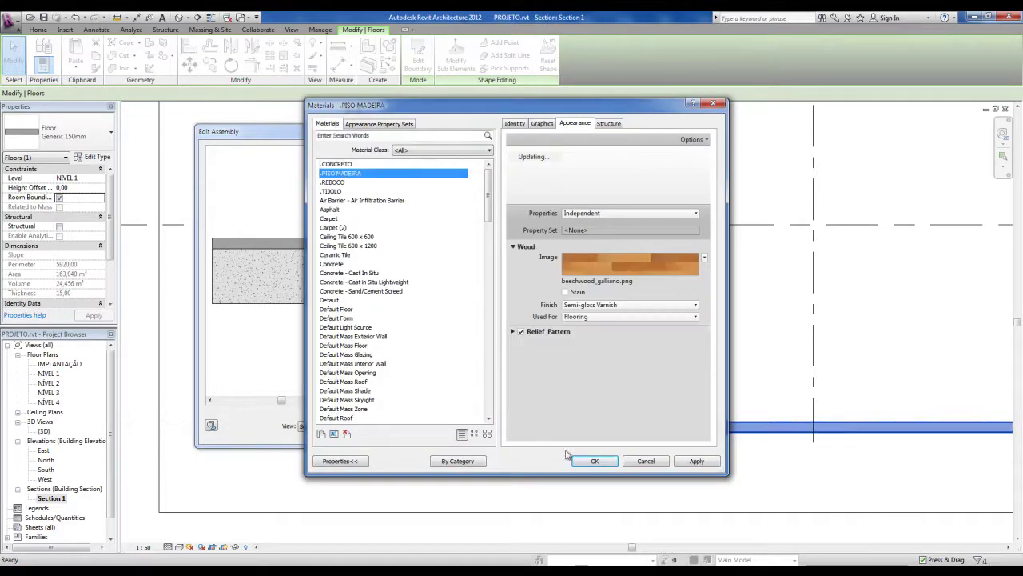
{"action": "left_click", "coordinate": [591, 462]}
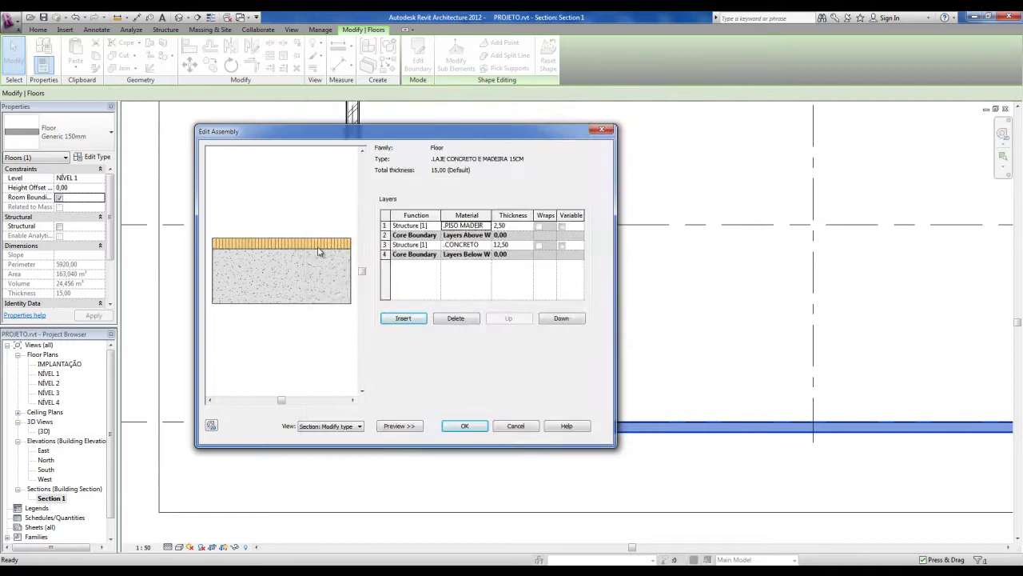
Step: Set the .PISO MADEIRA layer's function to Finish 1 [4], and confirm the layer structure and the floor type
{"action": "left_click", "coordinate": [410, 226]}
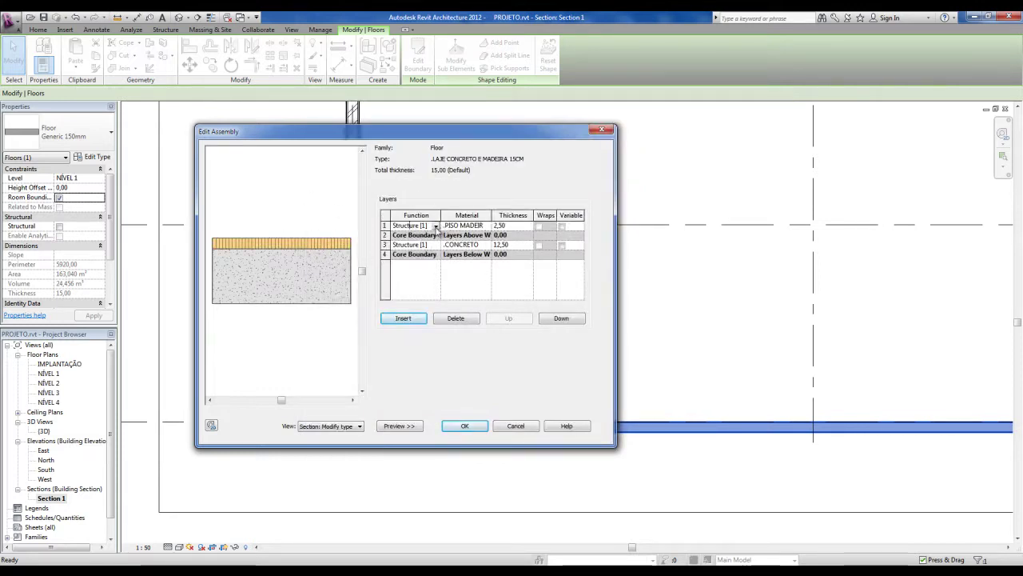
{"action": "left_click", "coordinate": [435, 226]}
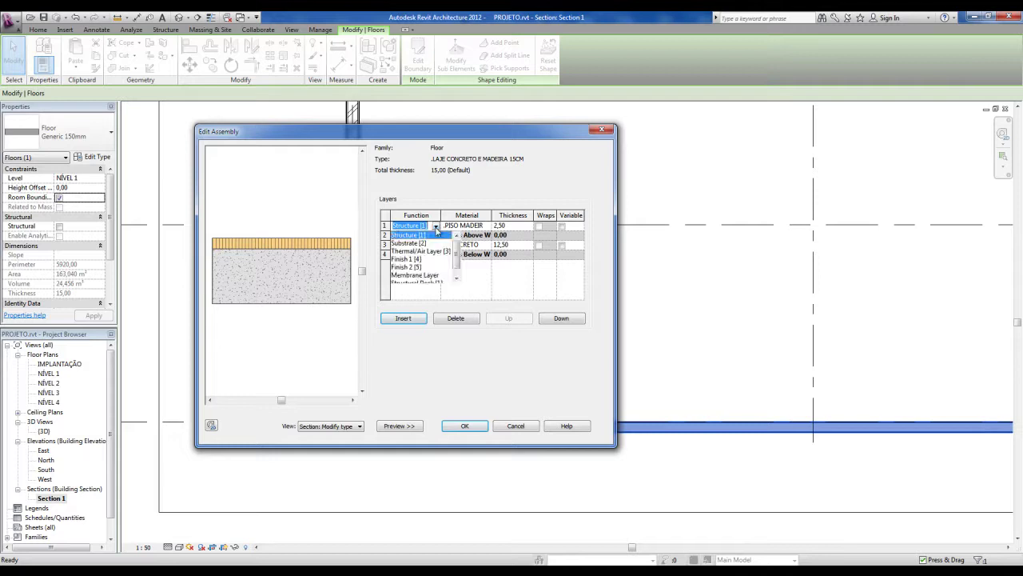
{"action": "left_click", "coordinate": [414, 259]}
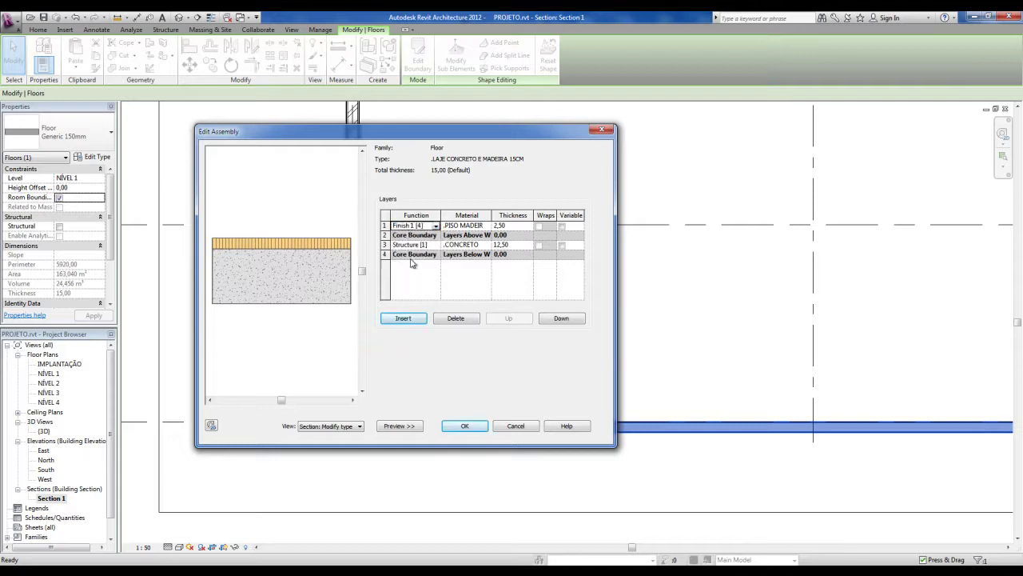
{"action": "left_click", "coordinate": [437, 227]}
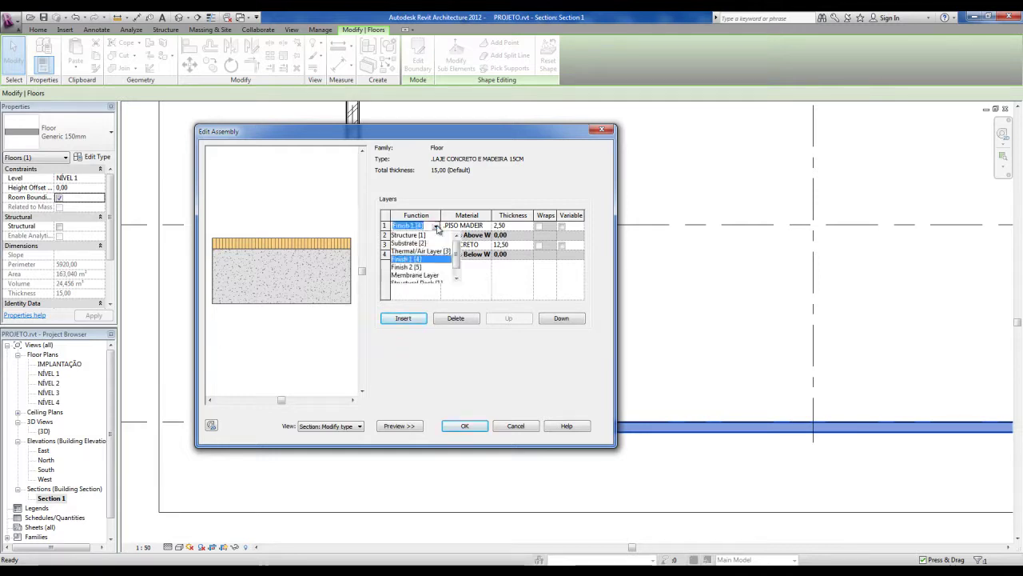
{"action": "left_click", "coordinate": [409, 259]}
{"action": "key", "text": "ctrl"}
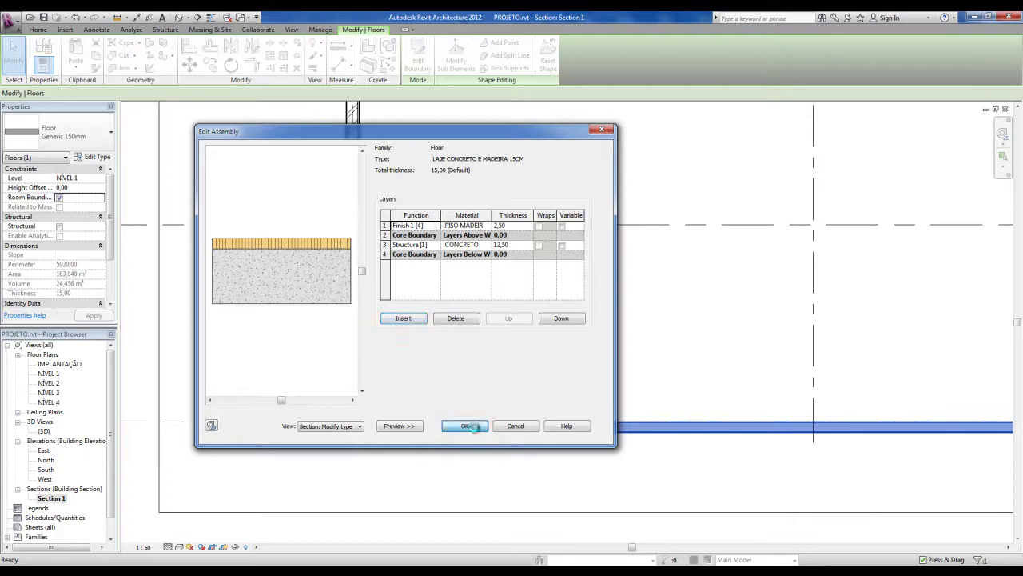
{"action": "left_click", "coordinate": [465, 425]}
{"action": "left_click", "coordinate": [478, 426]}
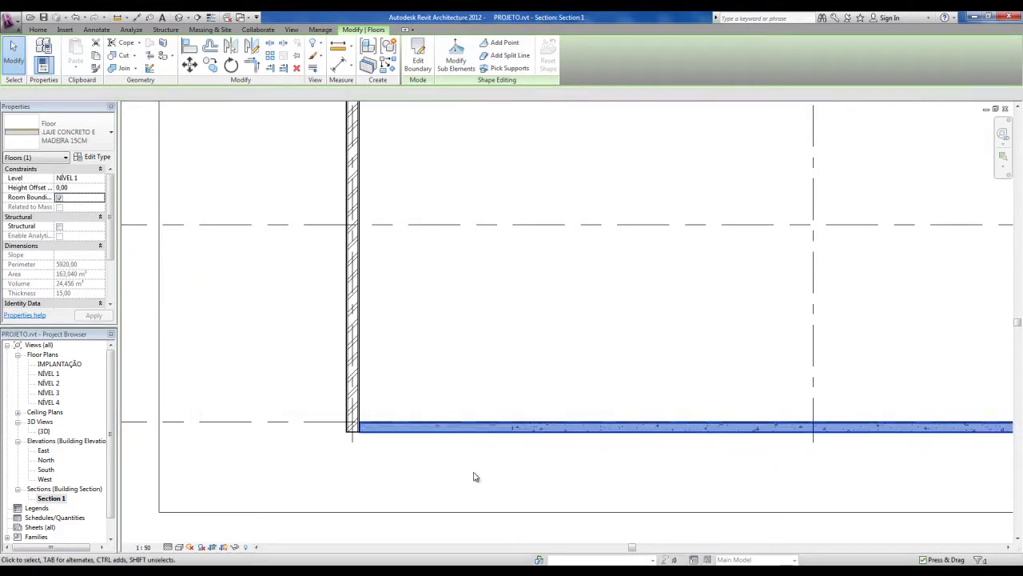
Step: Deselect the floor and examine the slab's concrete and wood layers along its length in the section view
{"action": "left_click", "coordinate": [351, 456]}
{"action": "scroll", "coordinate": [352, 457], "scroll_direction": "up", "scroll_amount": 3}
{"action": "scroll", "coordinate": [354, 458], "scroll_direction": "down", "scroll_amount": 3}
{"action": "middle_click_drag", "start_coordinate": [823, 490], "coordinate": [391, 417]}
{"action": "middle_click_drag", "start_coordinate": [669, 412], "coordinate": [324, 405]}
{"action": "middle_click_drag", "start_coordinate": [605, 401], "coordinate": [290, 398]}
{"action": "scroll", "coordinate": [647, 340], "scroll_direction": "up", "scroll_amount": 4}
{"action": "scroll", "coordinate": [569, 348], "scroll_direction": "up", "scroll_amount": 2}
{"action": "scroll", "coordinate": [698, 375], "scroll_direction": "down", "scroll_amount": 5}
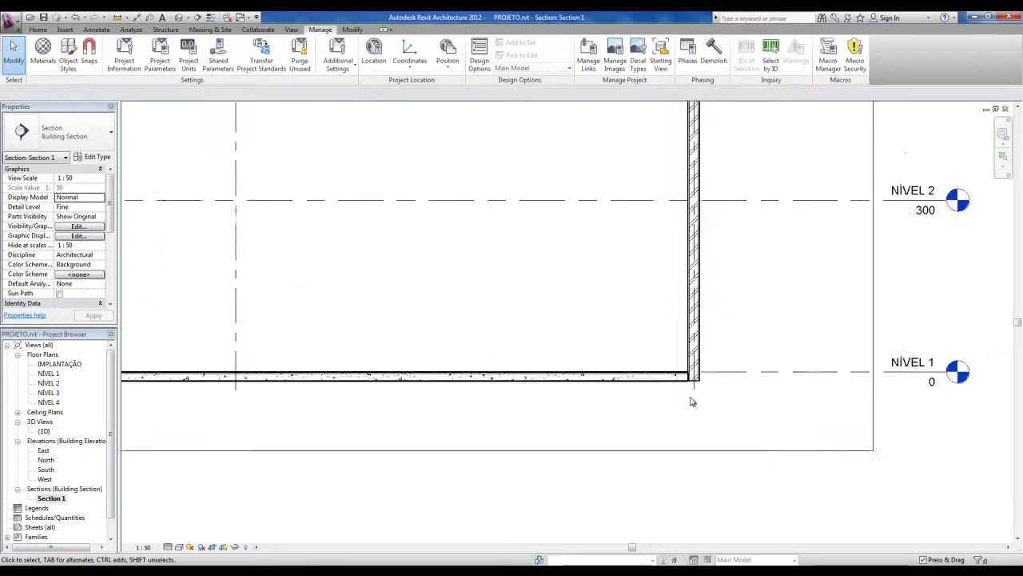
Step: Open the default 3D view, inspect the wood floor inside the walls from above, and save the project
{"action": "left_click", "coordinate": [179, 17]}
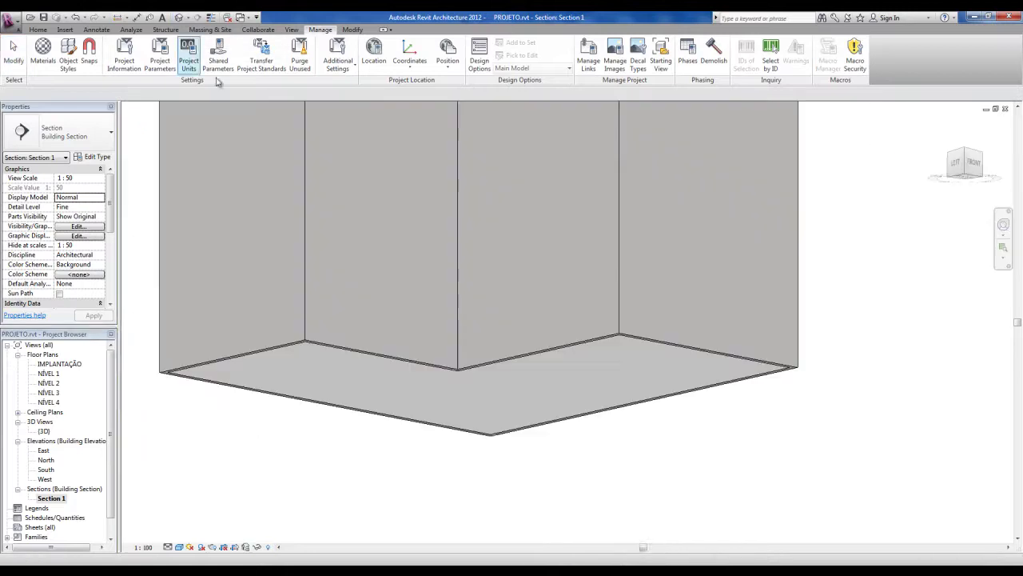
{"action": "scroll", "coordinate": [458, 303], "scroll_direction": "down", "scroll_amount": 3}
{"action": "middle_click_drag", "start_coordinate": [509, 234], "coordinate": [496, 564], "text": "shift"}
{"action": "left_click", "coordinate": [44, 16]}
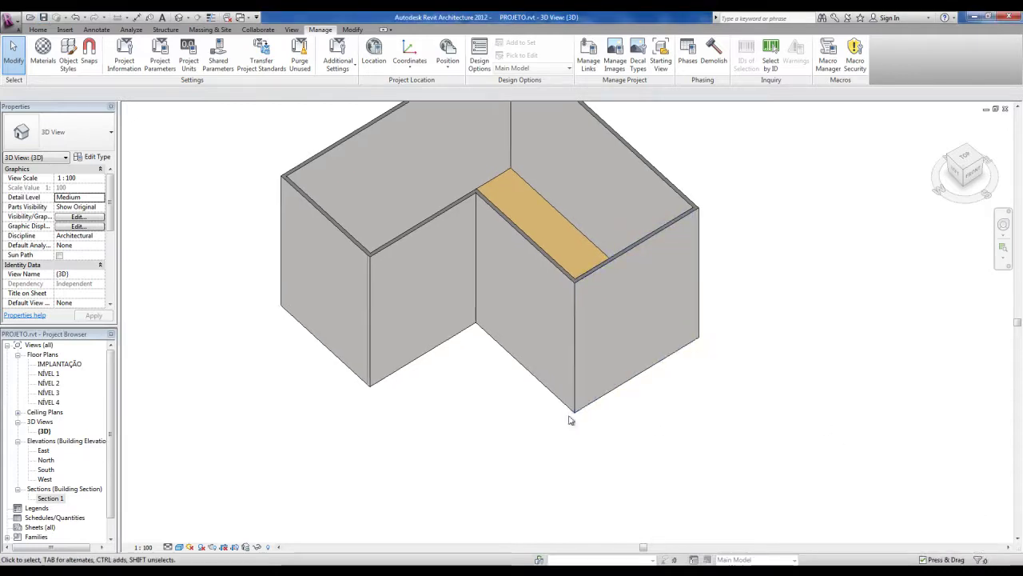
{"action": "middle_click_drag", "start_coordinate": [570, 418], "coordinate": [571, 426], "text": "shift"}
{"action": "middle_click_drag", "start_coordinate": [679, 454], "coordinate": [541, 397]}
{"action": "key", "text": "ctrl"}
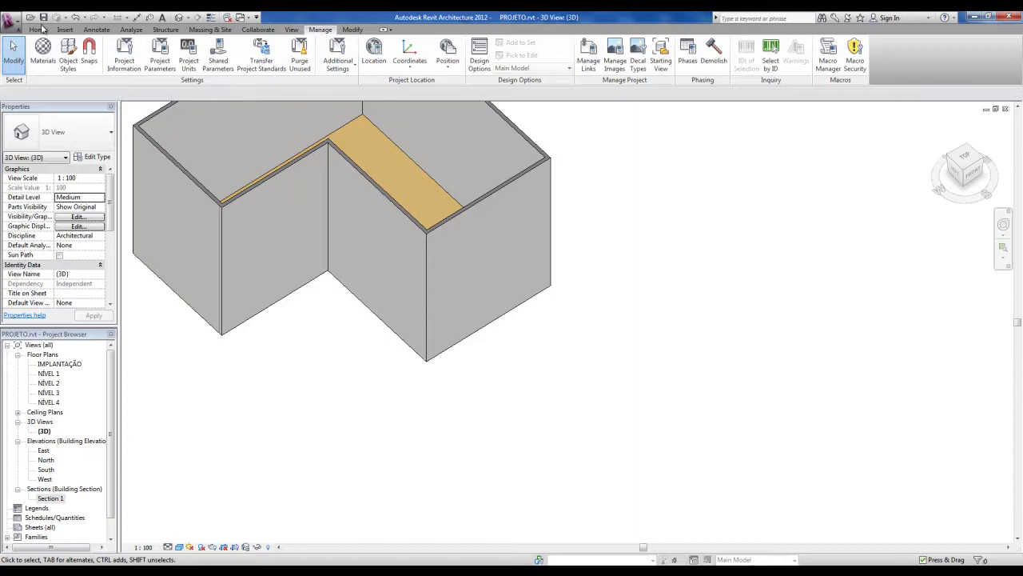
Step: Sketch a rectangular Generic 150mm floor of about 36.4 m² on NÍVEL 1 in front of the building, and finish the boundary
{"action": "left_click", "coordinate": [38, 30]}
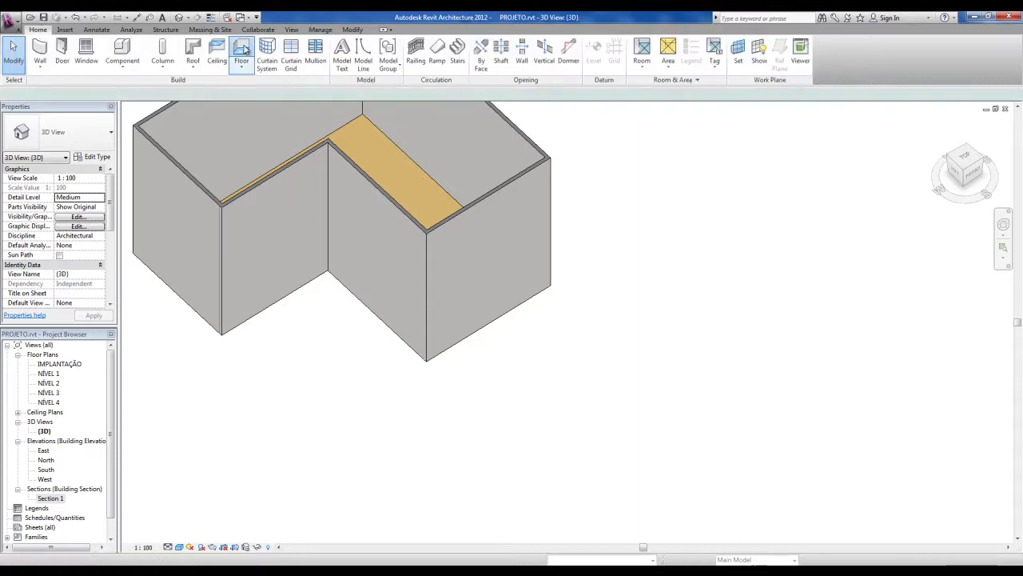
{"action": "left_click", "coordinate": [240, 49]}
{"action": "left_click", "coordinate": [501, 43]}
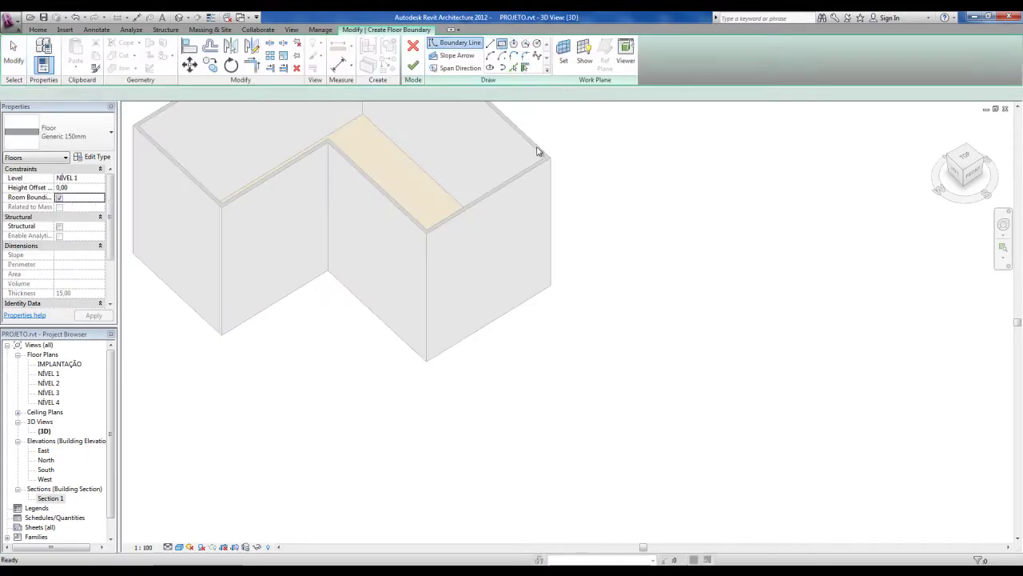
{"action": "left_click", "coordinate": [543, 391]}
{"action": "left_click", "coordinate": [699, 412]}
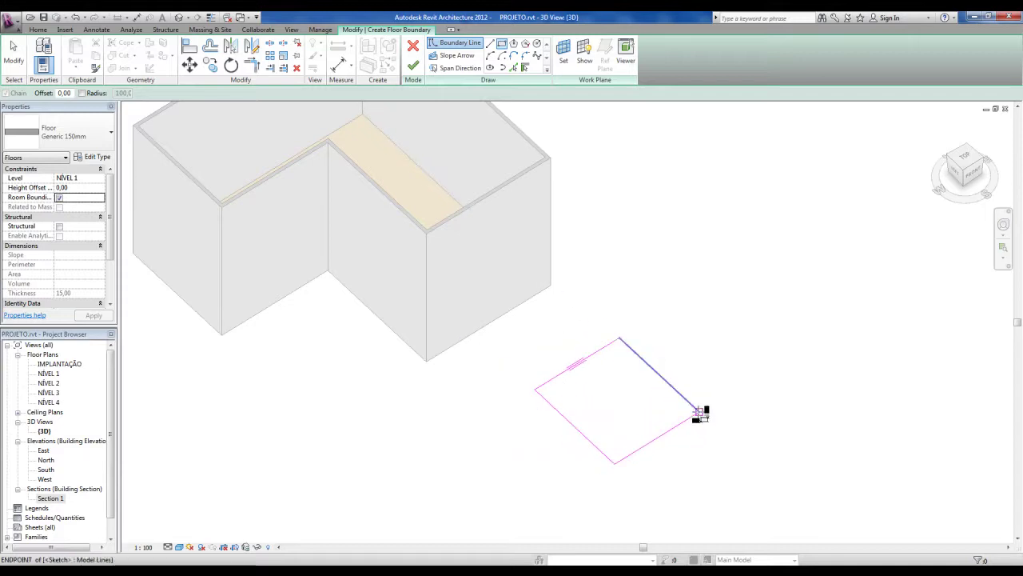
{"action": "key", "text": "Escape"}
{"action": "left_click", "coordinate": [411, 70]}
{"action": "key", "text": "Escape"}
Step: Change the new rectangular floor's type to .LAJE CONCRETO E MADEIRA 15CM and deselect it
{"action": "middle_click_drag", "start_coordinate": [487, 421], "coordinate": [551, 433], "text": "shift"}
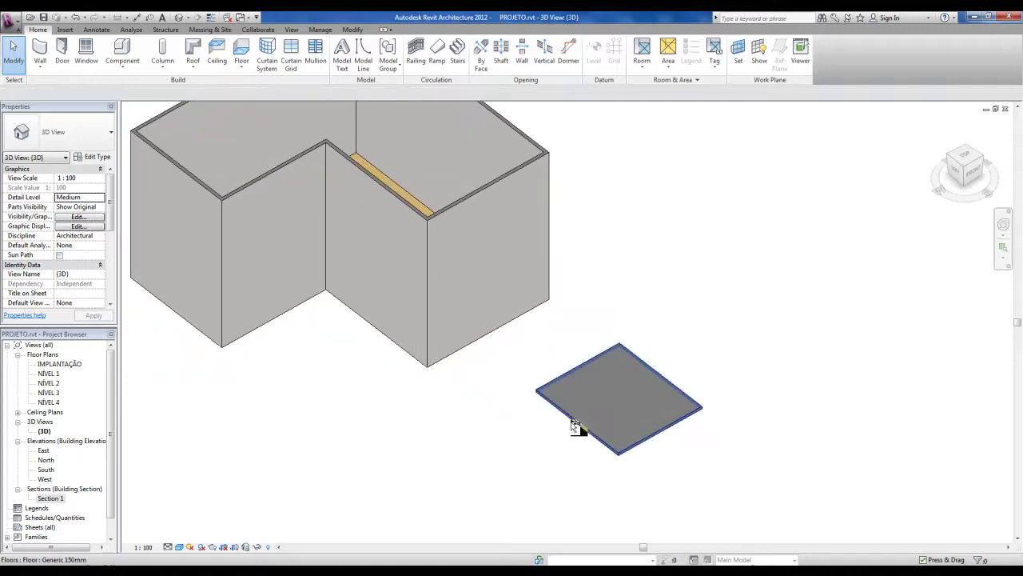
{"action": "left_click", "coordinate": [578, 428]}
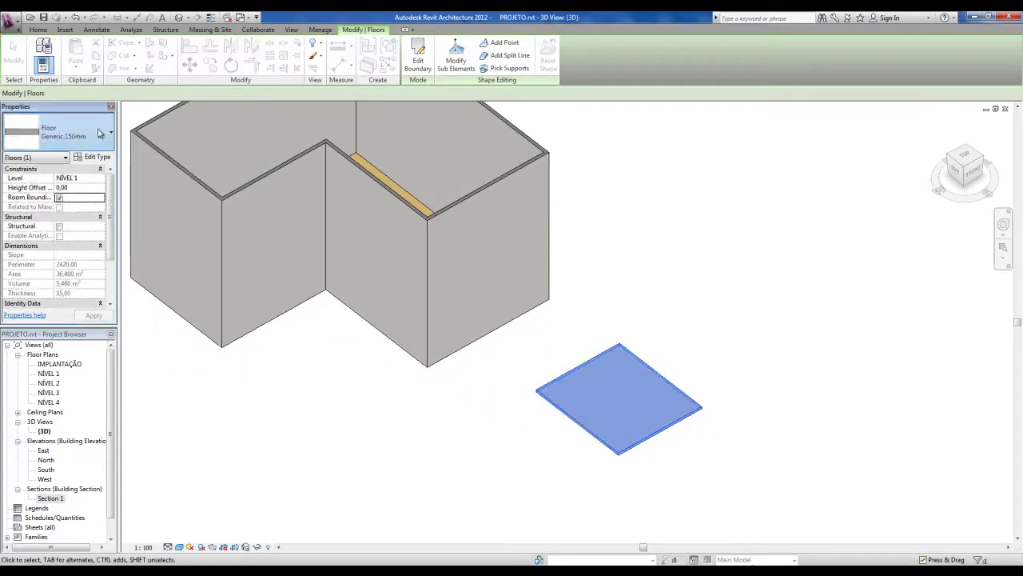
{"action": "left_click", "coordinate": [99, 134]}
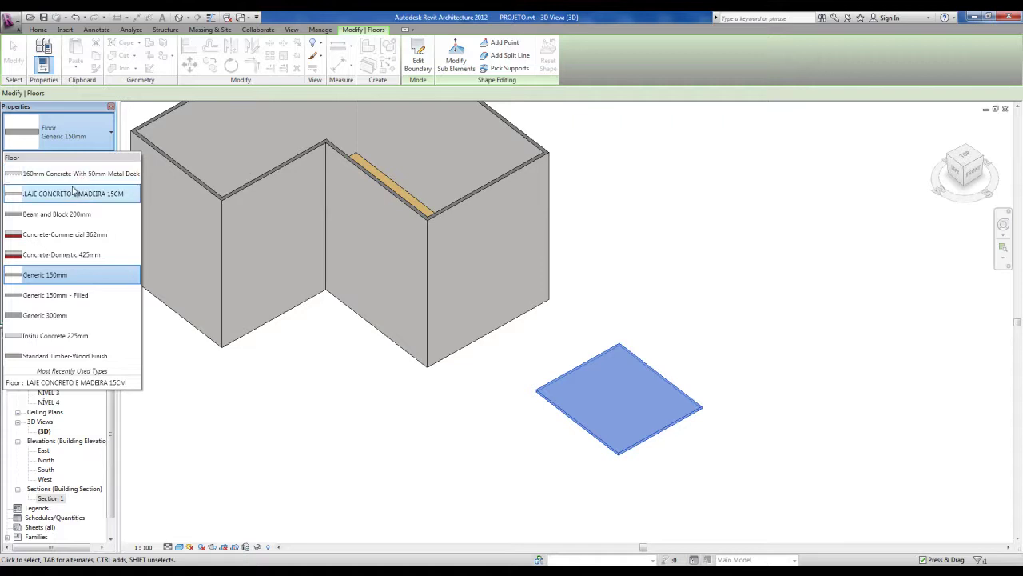
{"action": "mouse_move", "coordinate": [83, 198]}
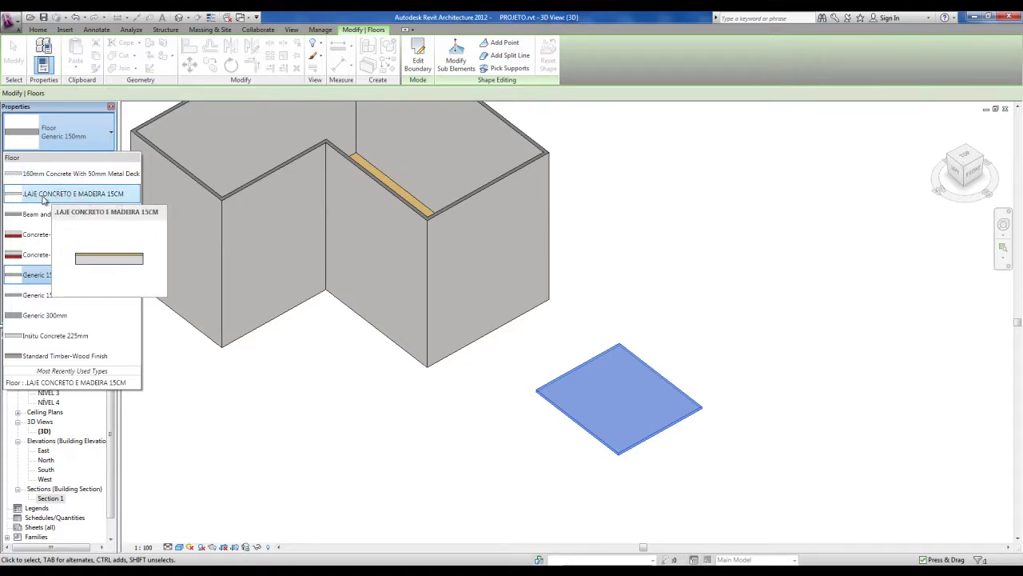
{"action": "left_click", "coordinate": [92, 198]}
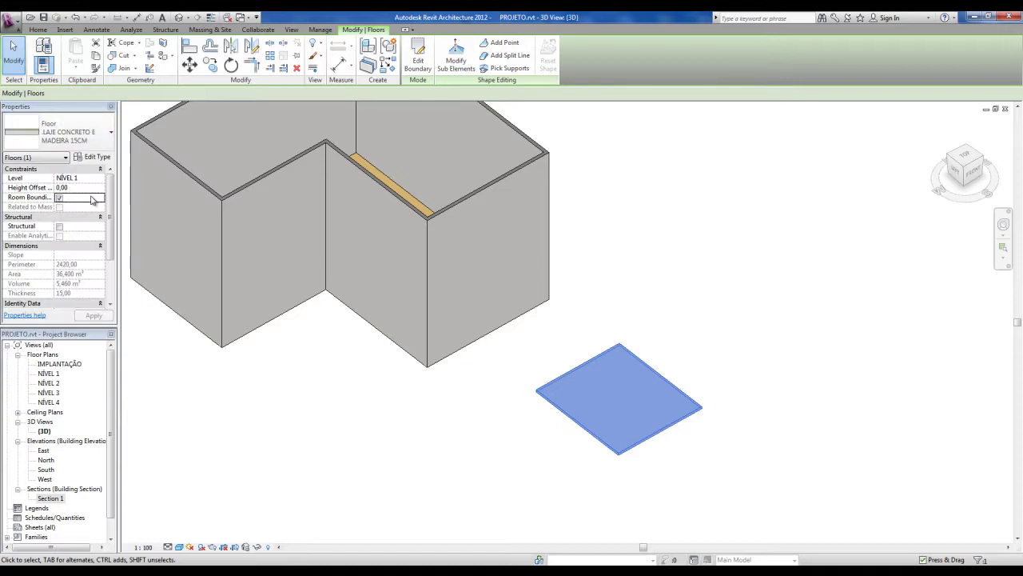
{"action": "left_click", "coordinate": [67, 132]}
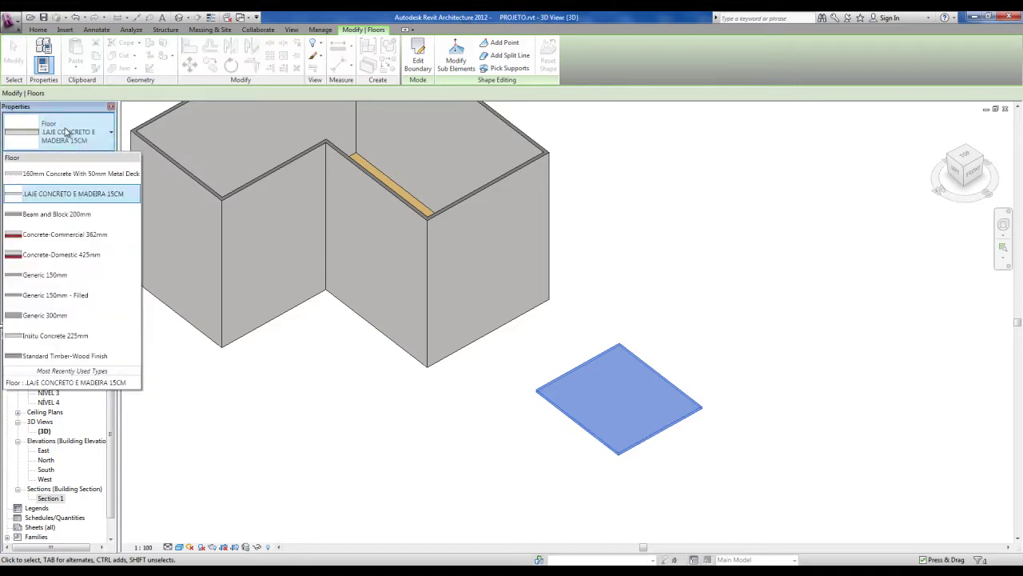
{"action": "left_click", "coordinate": [464, 444]}
{"action": "left_click", "coordinate": [472, 440]}
Step: Lower the front corner point of the rectangular slab to an elevation of -150 by modifying its sub-elements
{"action": "middle_click_drag", "start_coordinate": [486, 431], "coordinate": [658, 445], "text": "shift"}
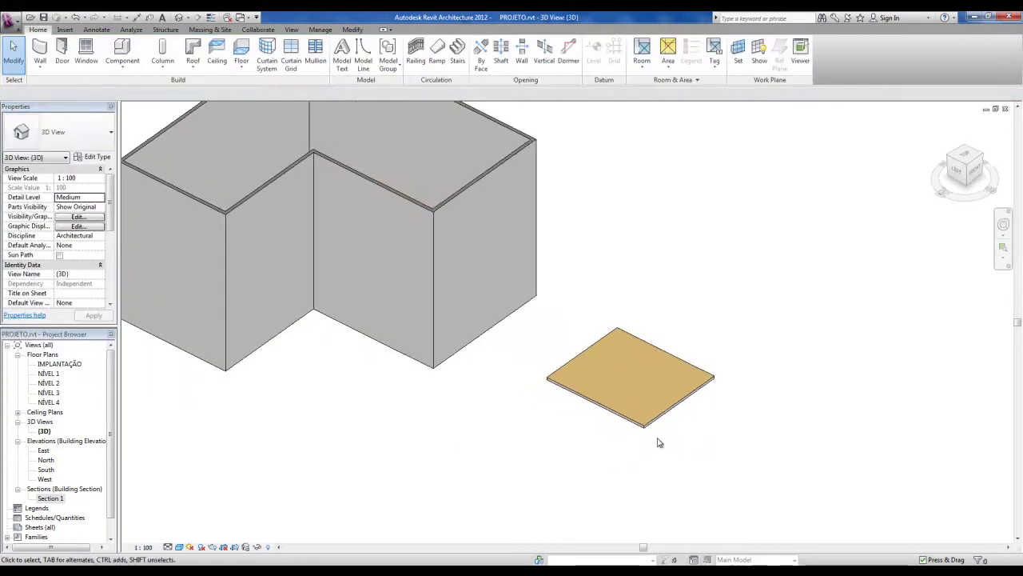
{"action": "scroll", "coordinate": [658, 446], "scroll_direction": "up", "scroll_amount": 2}
{"action": "scroll", "coordinate": [599, 405], "scroll_direction": "up", "scroll_amount": 3}
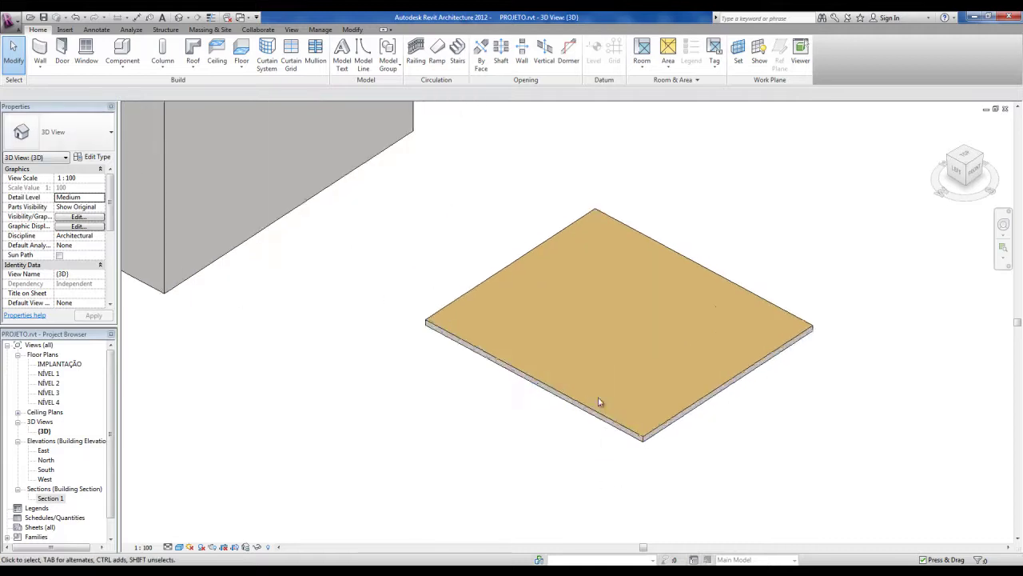
{"action": "middle_click_drag", "start_coordinate": [590, 422], "coordinate": [534, 397]}
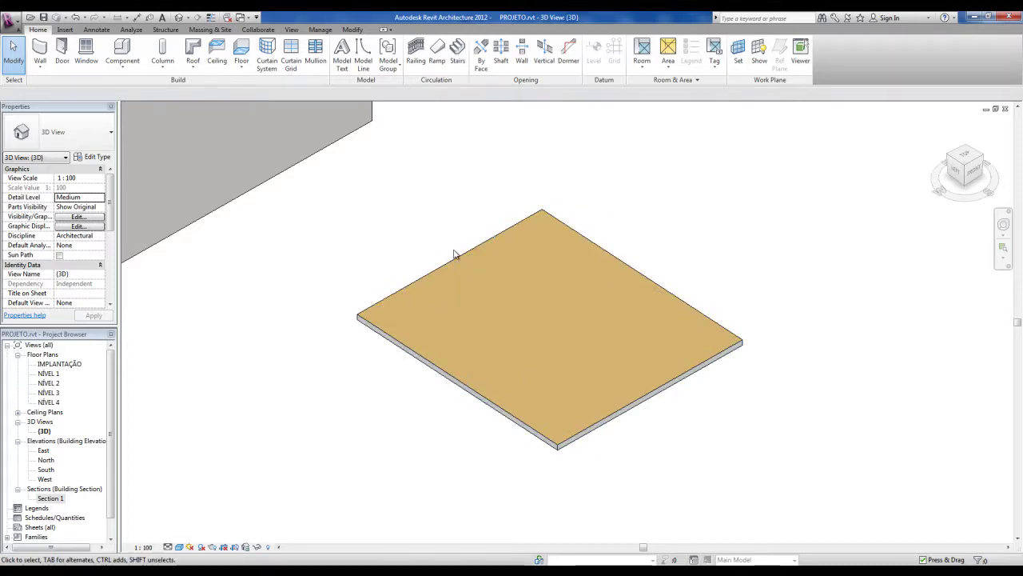
{"action": "left_click", "coordinate": [636, 409]}
{"action": "mouse_move", "coordinate": [521, 292]}
{"action": "middle_mouse_down", "text": "shift"}
{"action": "mouse_move", "coordinate": [532, 303]}
{"action": "mouse_move", "coordinate": [525, 299]}
{"action": "middle_mouse_up", "text": "shift"}
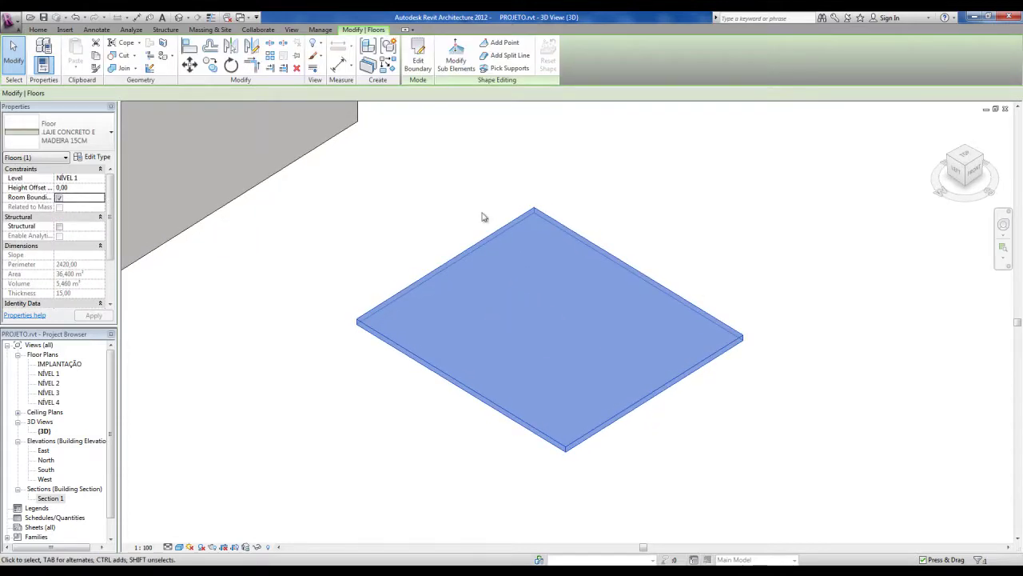
{"action": "left_click", "coordinate": [457, 64]}
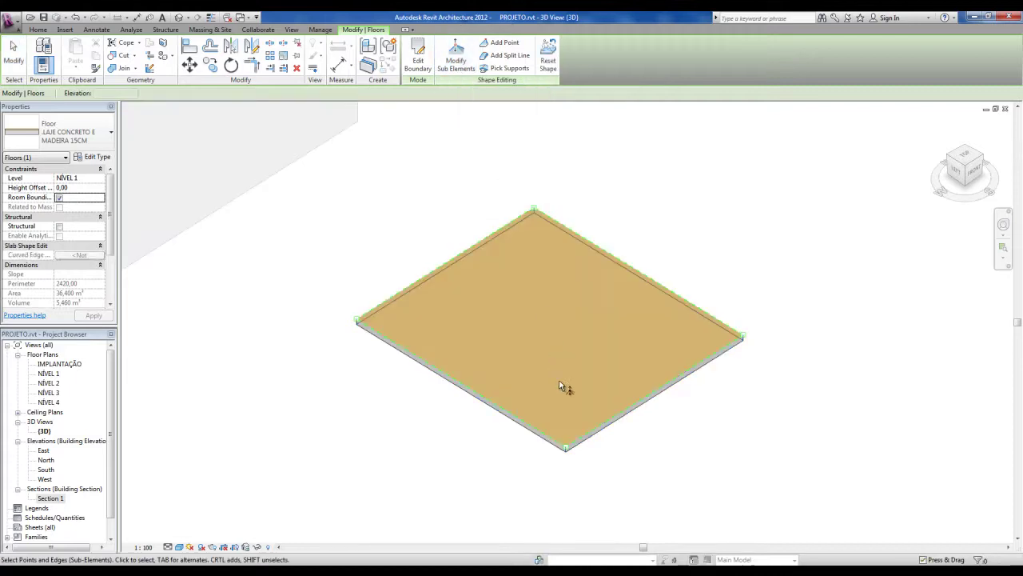
{"action": "left_click", "coordinate": [566, 449]}
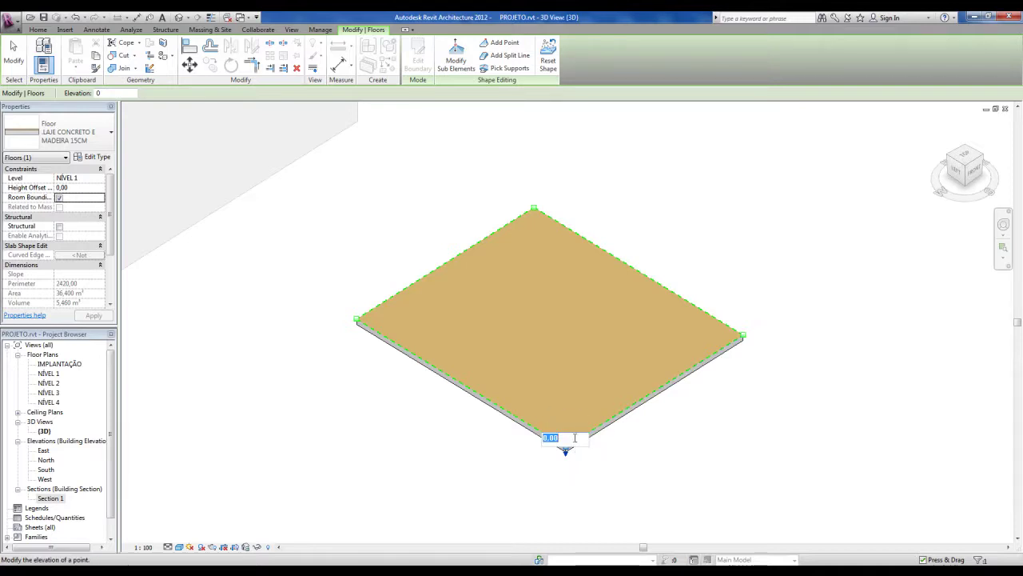
{"action": "type", "text": "-150"}
{"action": "key", "text": "Return"}
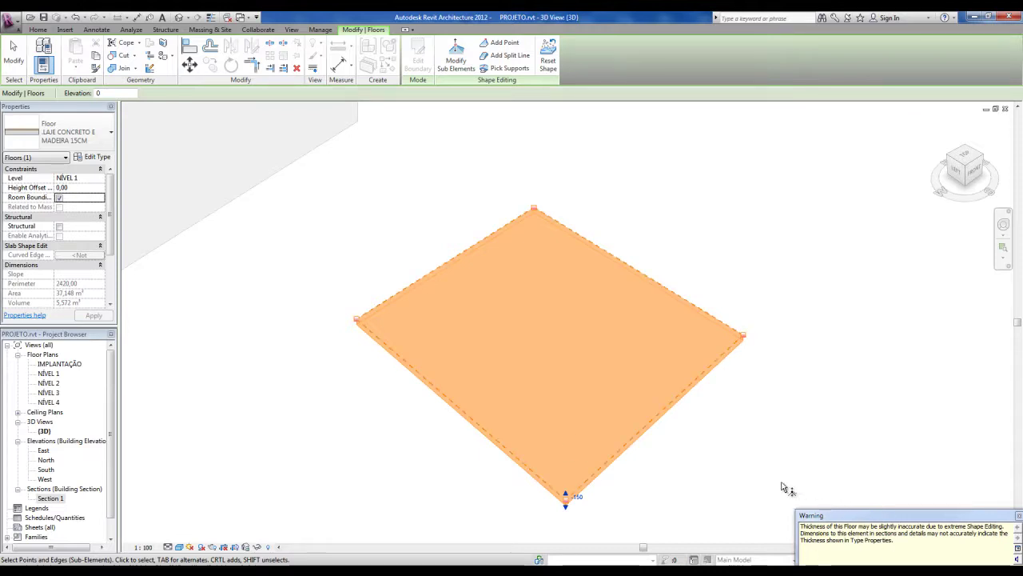
{"action": "left_click", "coordinate": [743, 469]}
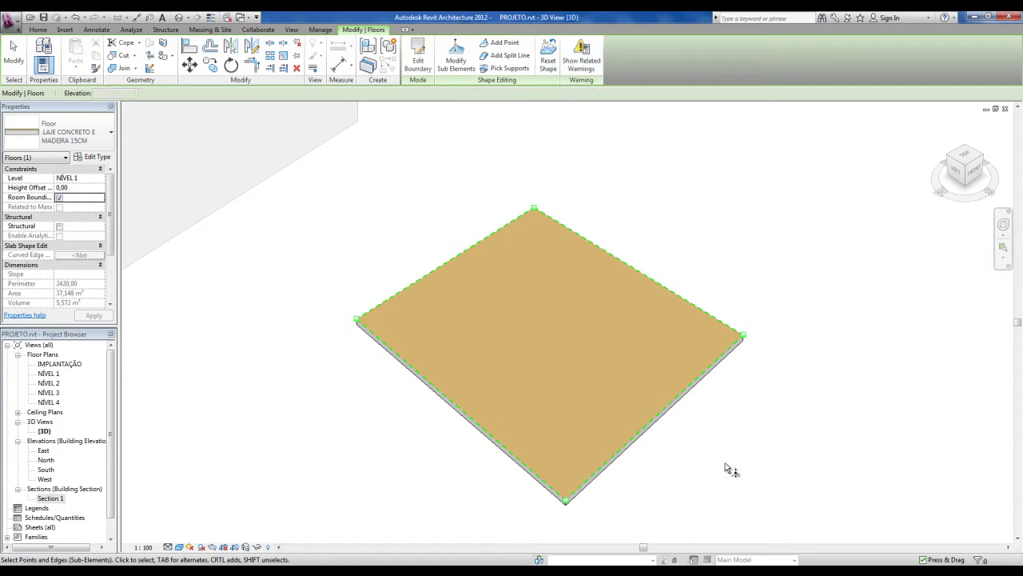
{"action": "key", "text": "ctrl+z"}
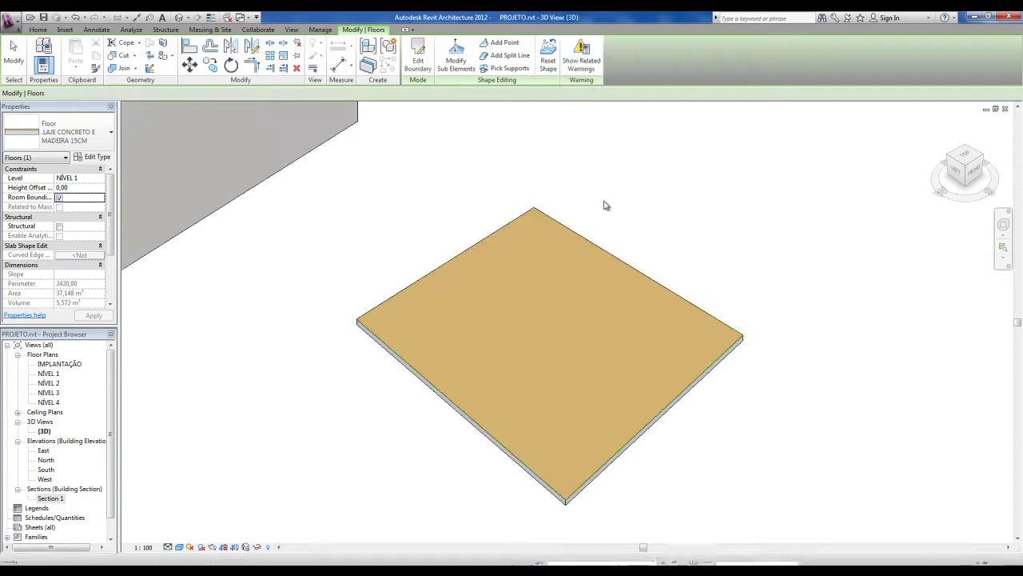
Step: Reset the shape of the slab with the lowered corner and view it from several angles
{"action": "middle_click_drag", "start_coordinate": [605, 206], "coordinate": [620, 414], "text": "shift"}
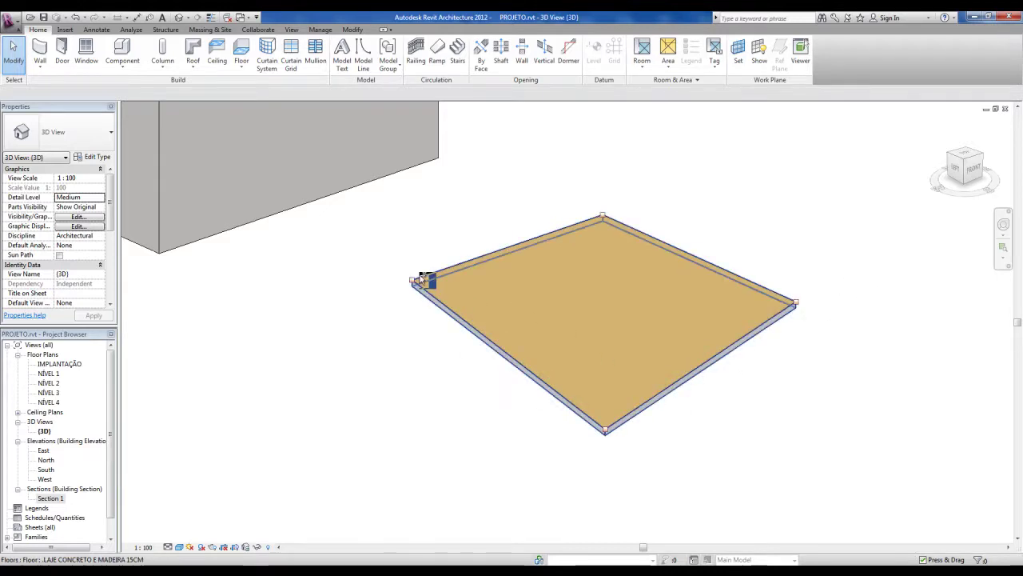
{"action": "middle_click_drag", "start_coordinate": [687, 423], "coordinate": [641, 425], "text": "shift"}
{"action": "left_click", "coordinate": [641, 421]}
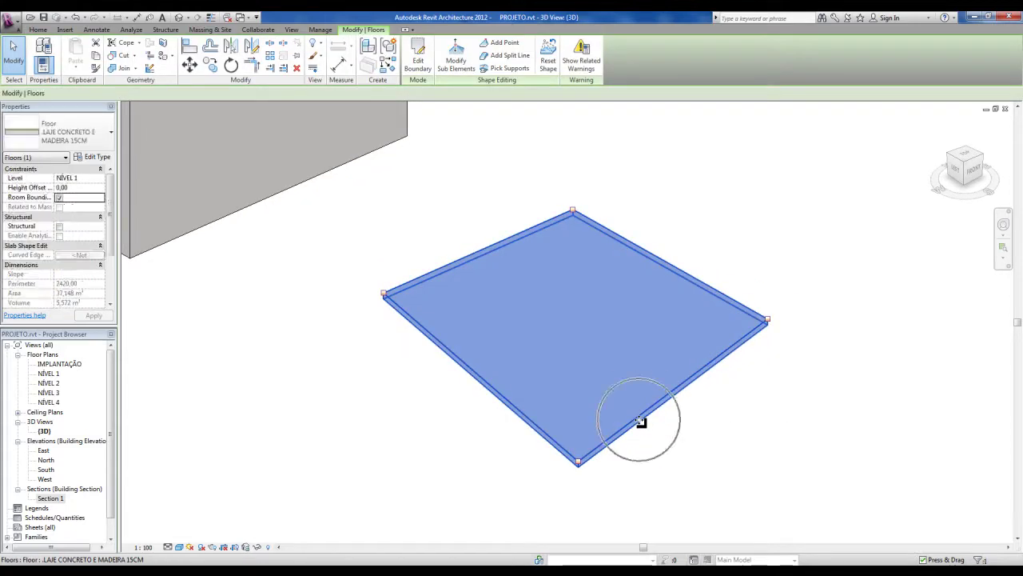
{"action": "left_click", "coordinate": [553, 66]}
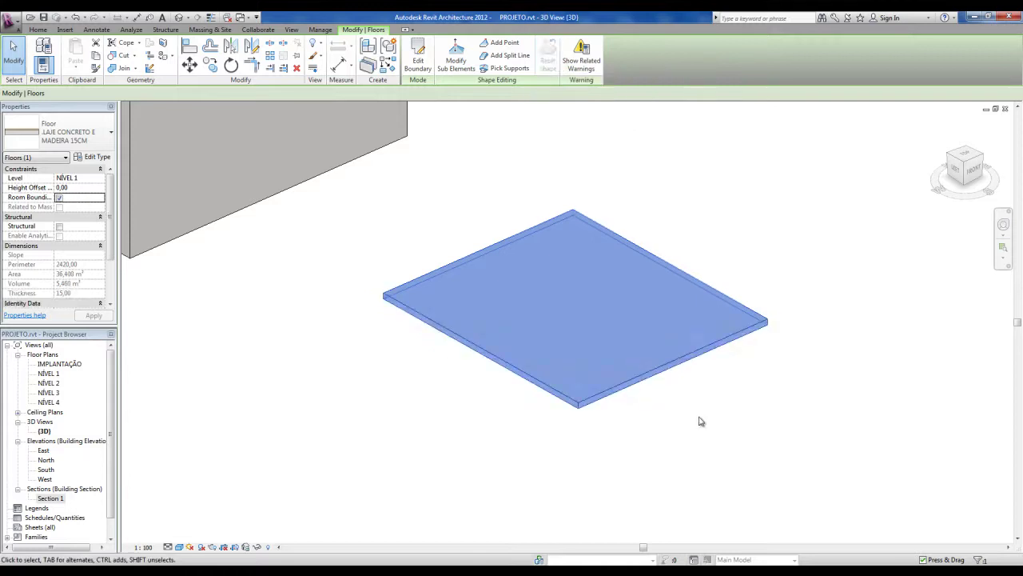
{"action": "left_click", "coordinate": [644, 413]}
{"action": "middle_click_drag", "start_coordinate": [644, 414], "coordinate": [647, 452], "text": "shift"}
{"action": "left_click", "coordinate": [648, 392]}
{"action": "middle_click_drag", "start_coordinate": [648, 393], "coordinate": [688, 401], "text": "shift"}
{"action": "left_click", "coordinate": [726, 428]}
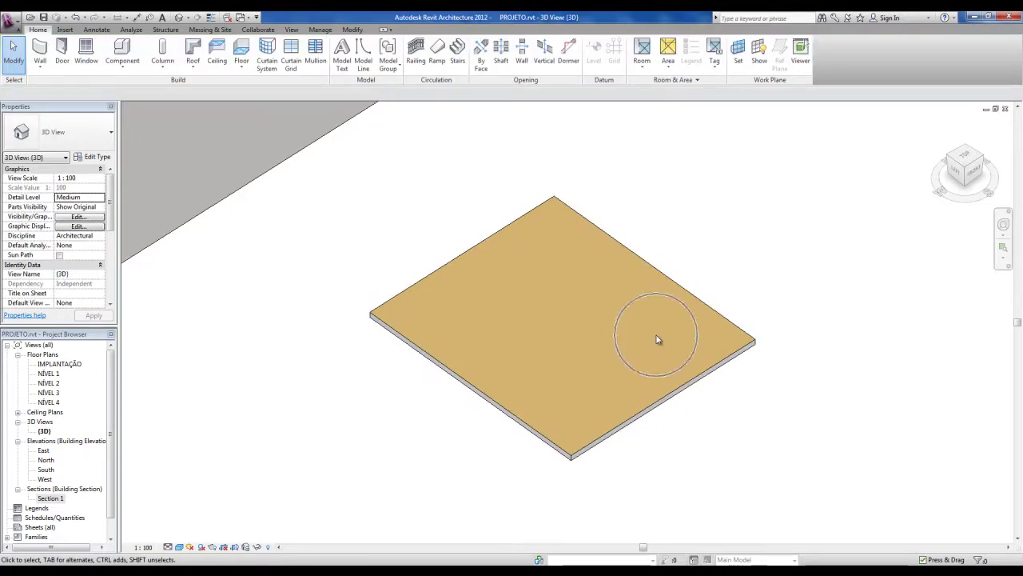
Step: Add a shape point inside the rectangular slab and set its elevation to -100, then leave shape editing
{"action": "left_click", "coordinate": [678, 396]}
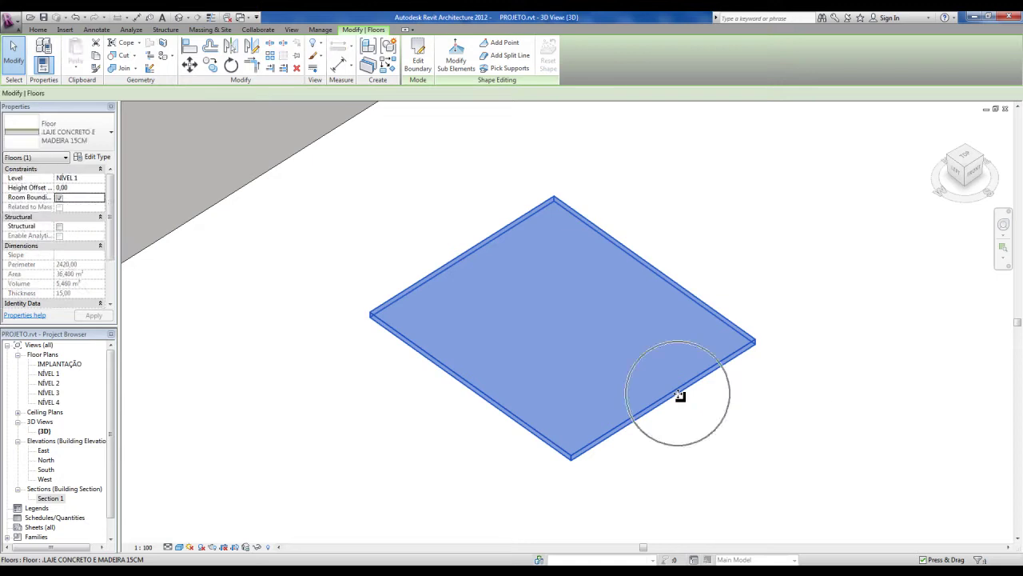
{"action": "left_click", "coordinate": [501, 45]}
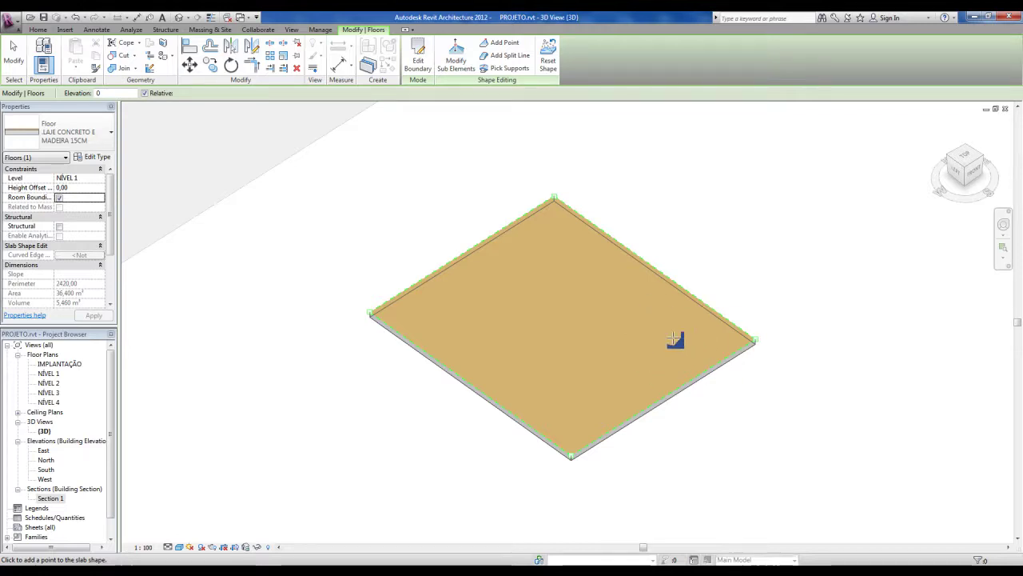
{"action": "left_click", "coordinate": [454, 65]}
{"action": "scroll", "coordinate": [675, 328], "scroll_direction": "up", "scroll_amount": 2}
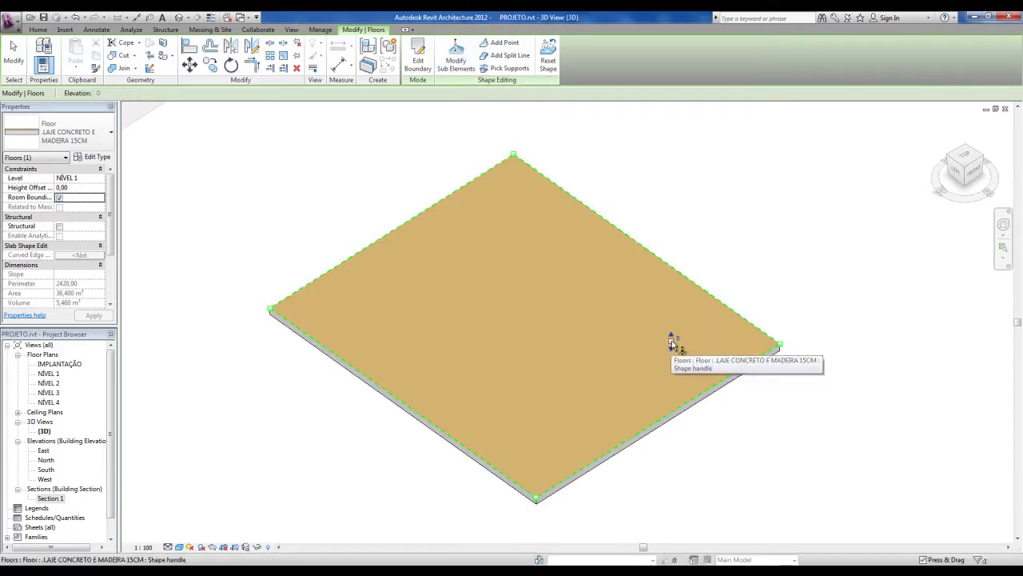
{"action": "left_click", "coordinate": [673, 342]}
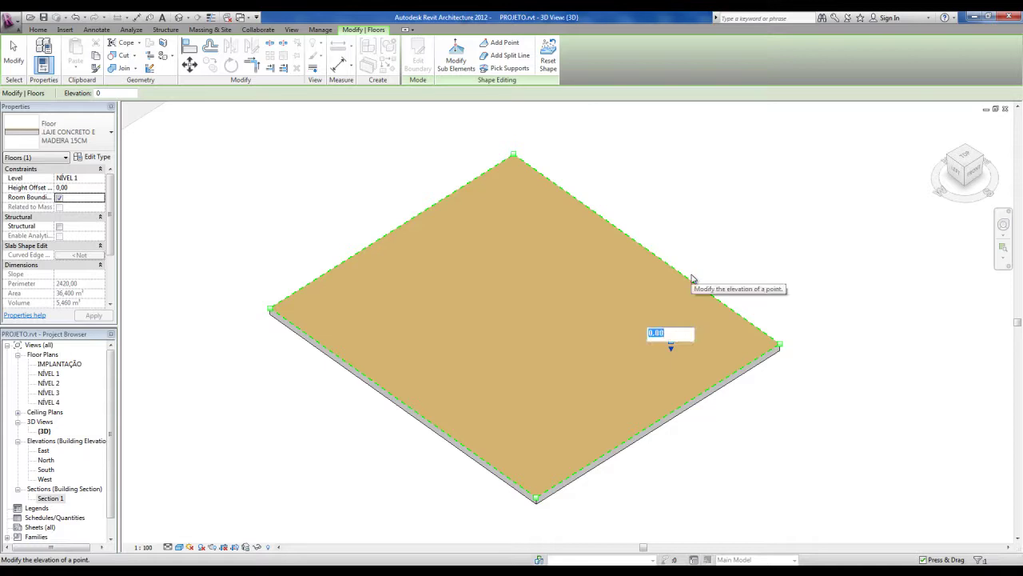
{"action": "type", "text": "-"}
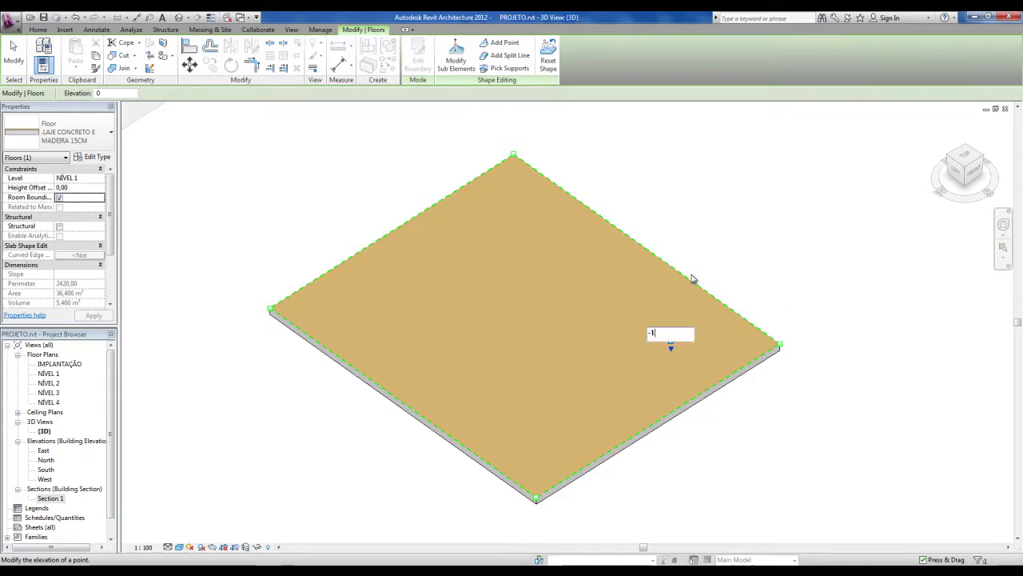
{"action": "type", "text": "100"}
{"action": "key", "text": "Return"}
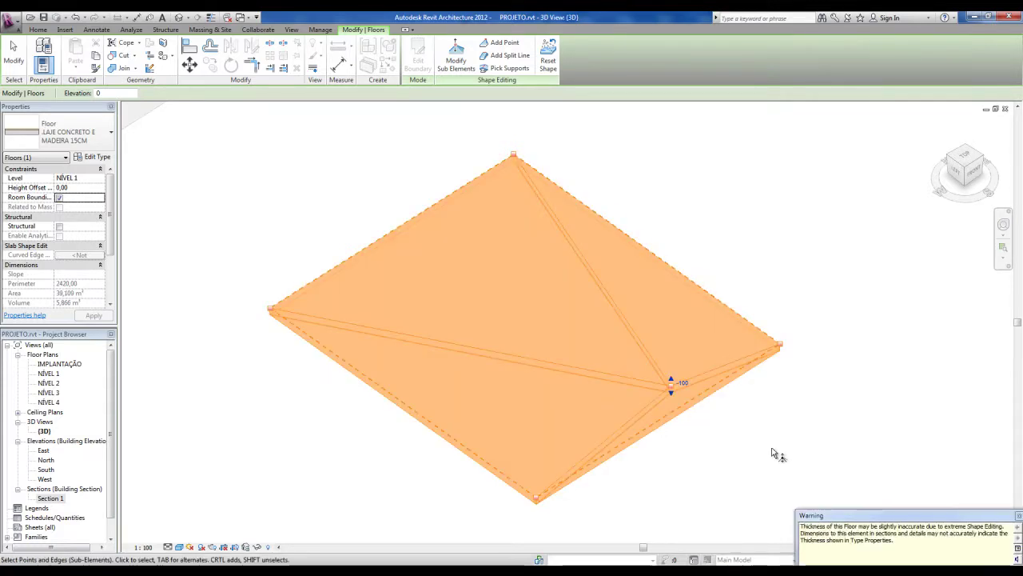
{"action": "left_click", "coordinate": [816, 472]}
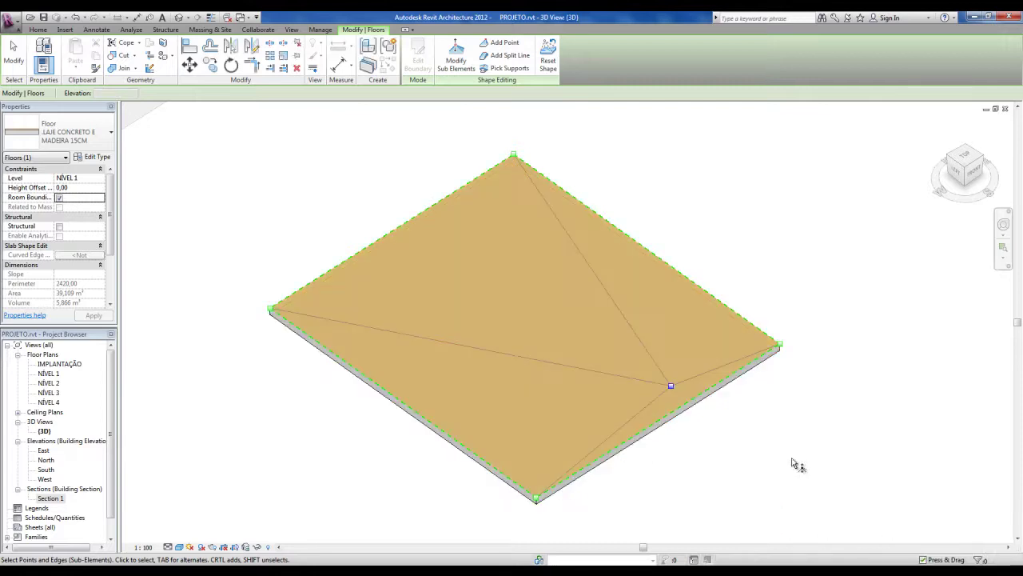
{"action": "key", "text": "Escape"}
{"action": "key", "text": "Escape"}
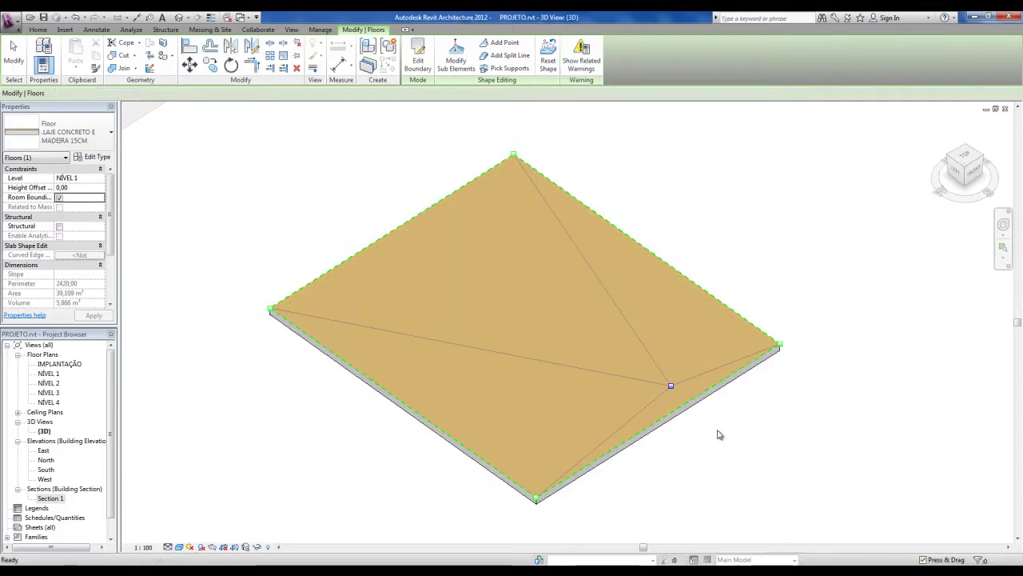
Step: Inspect the slab's slopes around the lowered inner point and reset the slab's shape
{"action": "middle_click_drag", "start_coordinate": [689, 459], "coordinate": [830, 562], "text": "shift"}
{"action": "left_click", "coordinate": [937, 570]}
{"action": "left_click", "coordinate": [977, 531]}
{"action": "middle_click_drag", "start_coordinate": [706, 463], "coordinate": [685, 437]}
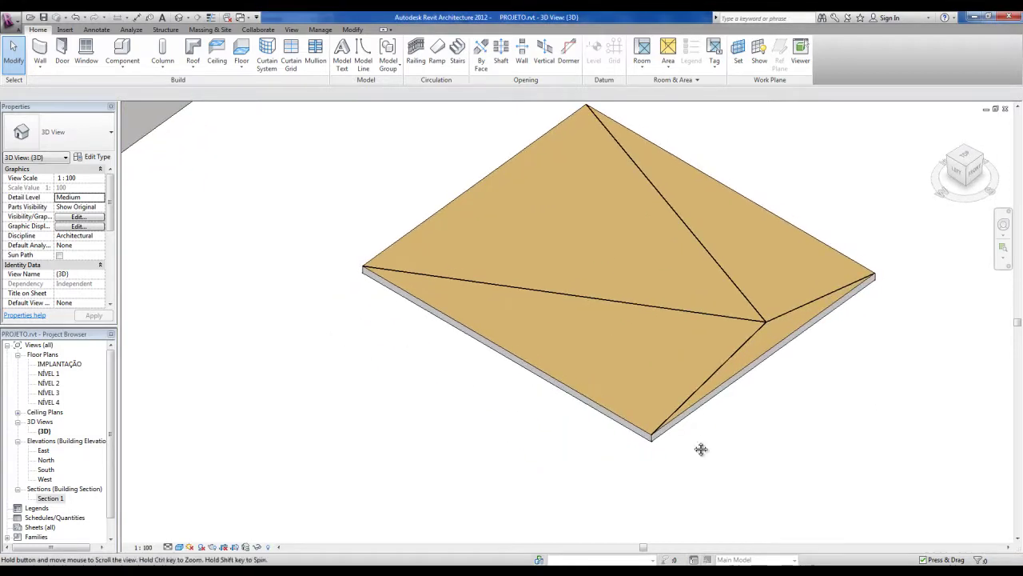
{"action": "scroll", "coordinate": [679, 434], "scroll_direction": "down", "scroll_amount": 1}
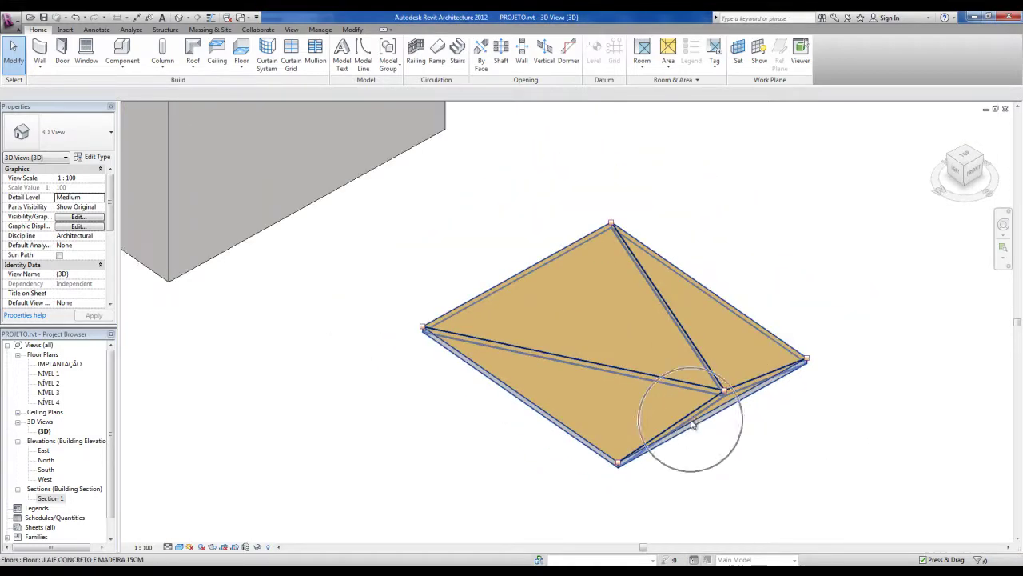
{"action": "left_click", "coordinate": [691, 420]}
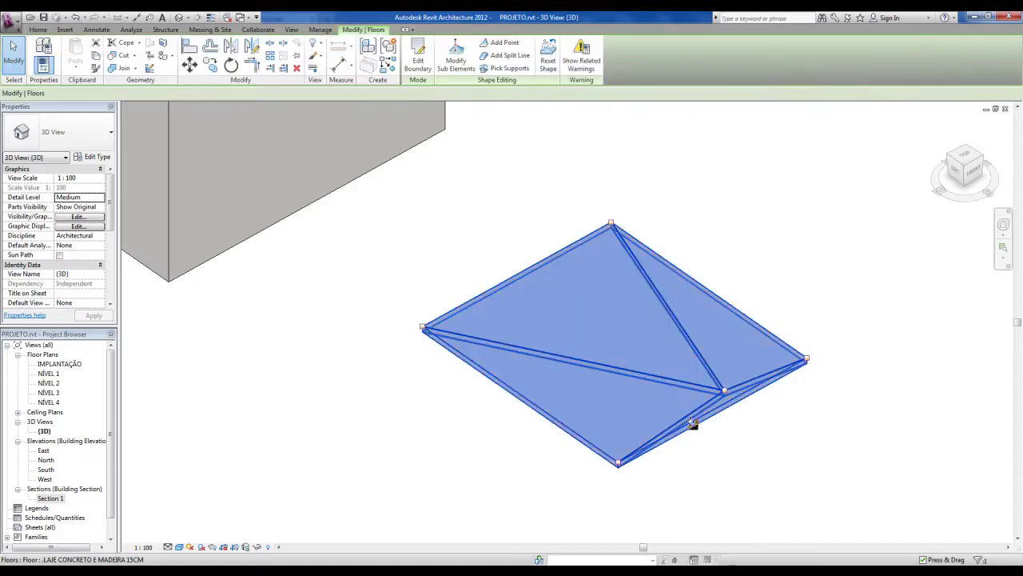
{"action": "left_click", "coordinate": [547, 66]}
{"action": "left_click", "coordinate": [805, 266]}
{"action": "middle_click_drag", "start_coordinate": [805, 266], "coordinate": [704, 393], "text": "shift"}
Step: Edit the rectangular slab's boundary, sketching an inner rectangular opening of about 210 by 80, and finish the sketch
{"action": "left_click", "coordinate": [719, 395]}
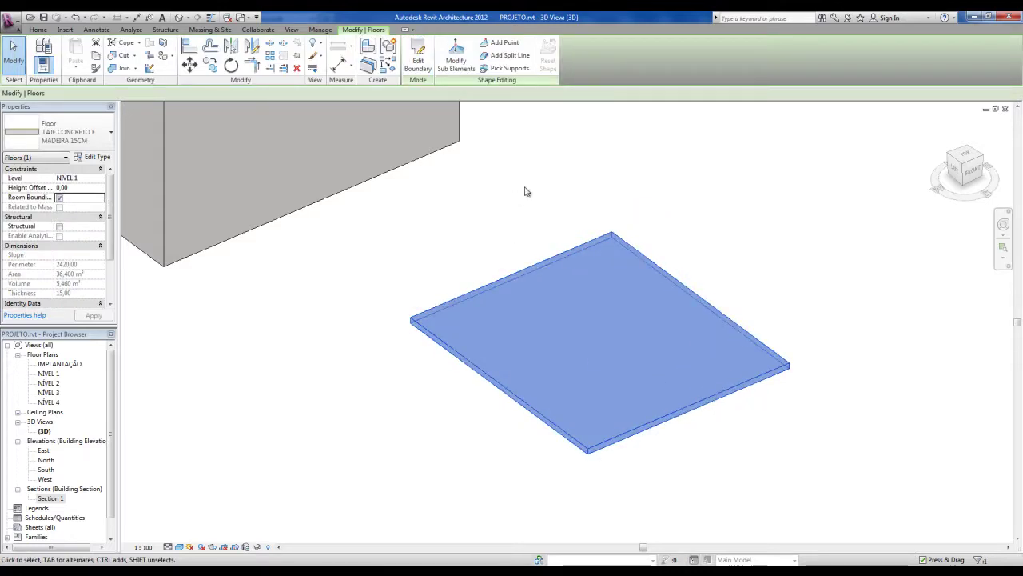
{"action": "left_click", "coordinate": [597, 181]}
{"action": "middle_click_drag", "start_coordinate": [539, 212], "coordinate": [660, 274], "text": "shift"}
{"action": "left_click", "coordinate": [624, 248]}
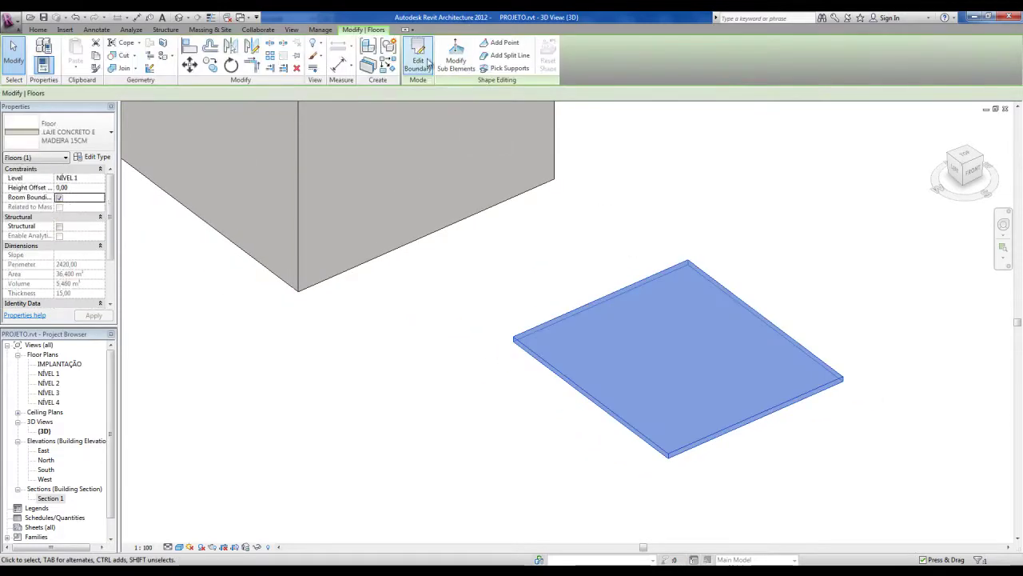
{"action": "left_click", "coordinate": [417, 61]}
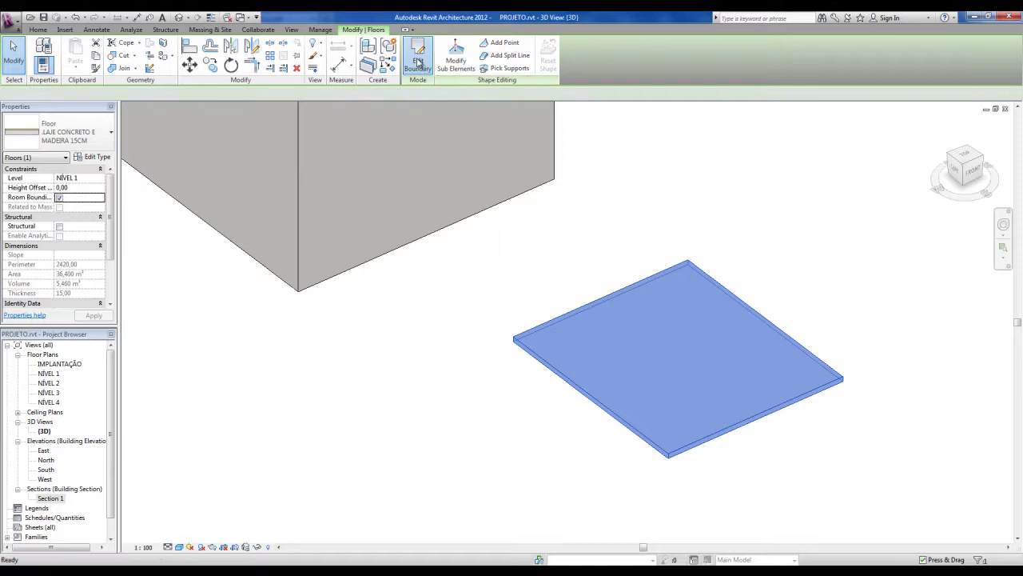
{"action": "middle_click_drag", "start_coordinate": [647, 269], "coordinate": [610, 239]}
{"action": "scroll", "coordinate": [621, 267], "scroll_direction": "up", "scroll_amount": 3}
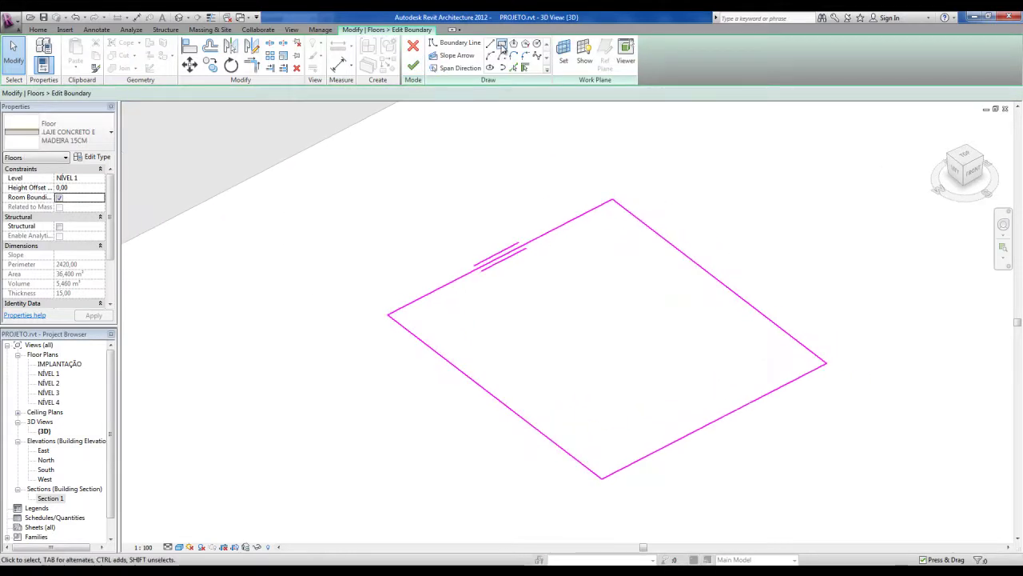
{"action": "left_click", "coordinate": [502, 45]}
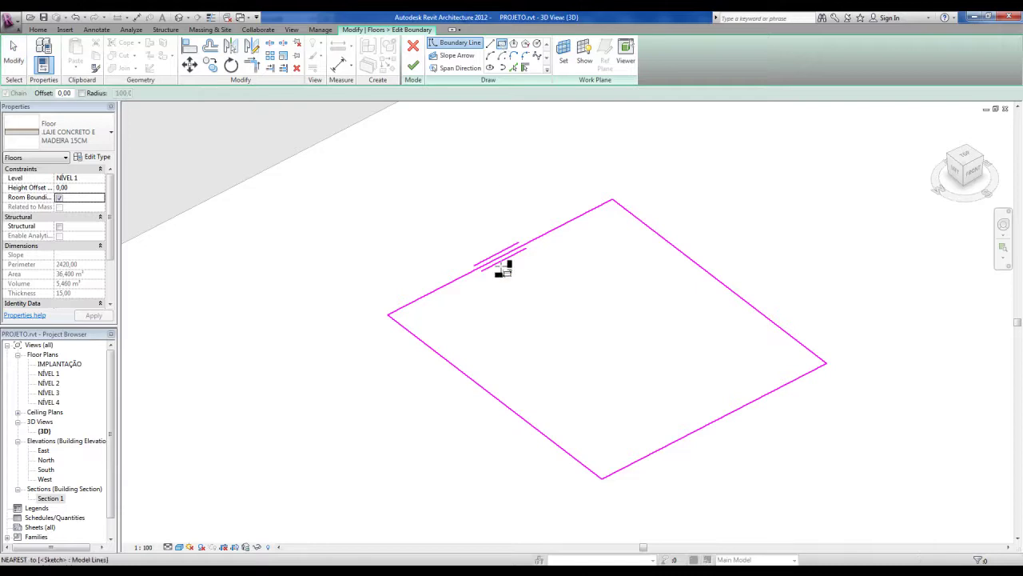
{"action": "left_click", "coordinate": [604, 370]}
{"action": "key", "text": "Escape"}
{"action": "key", "text": "Escape"}
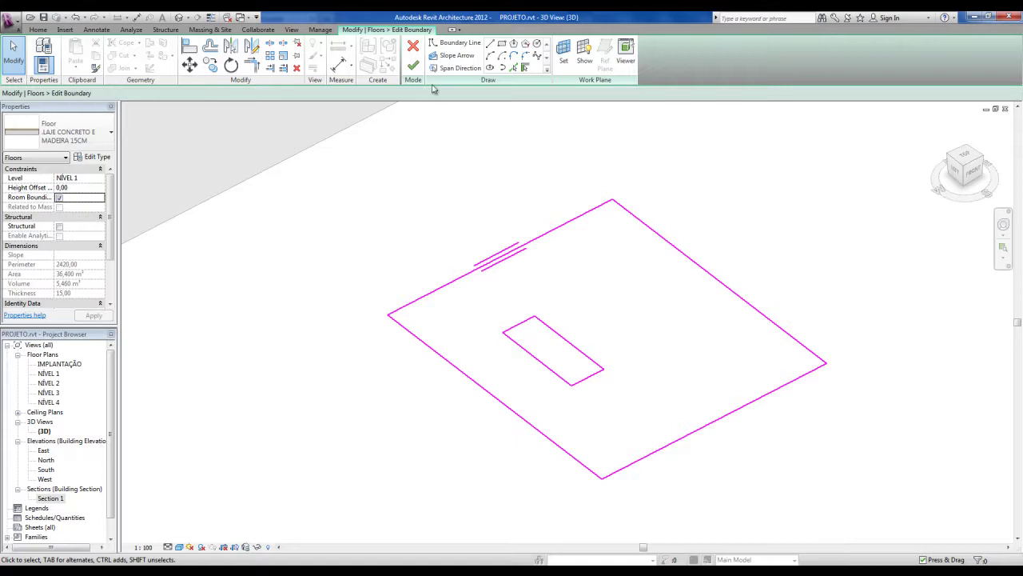
{"action": "left_click", "coordinate": [412, 68]}
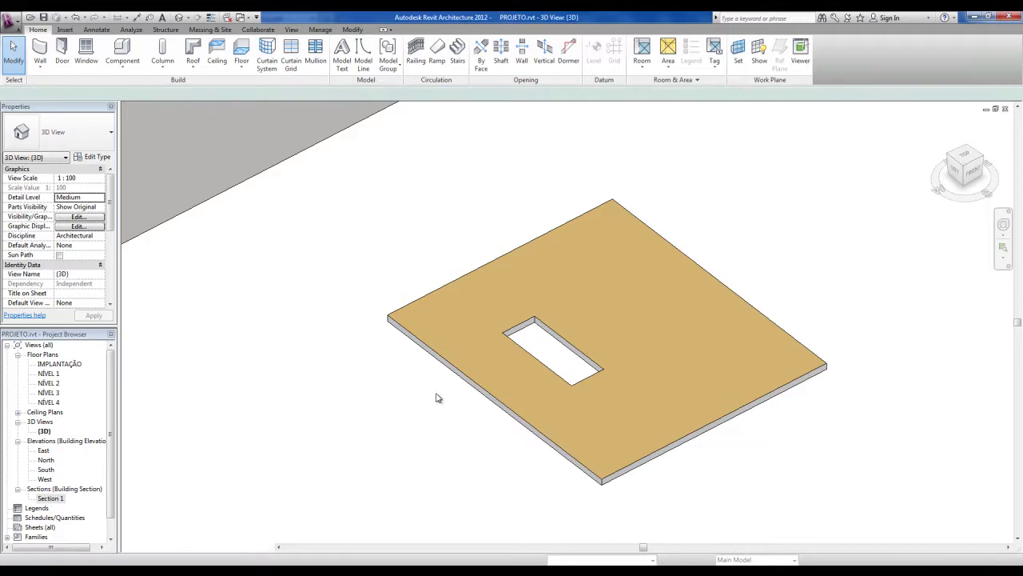
Step: Reopen the slab's boundary, delete the opening's front short edge, and try to finish the sketch with the loop open
{"action": "double_click", "coordinate": [589, 392]}
{"action": "left_click", "coordinate": [590, 380]}
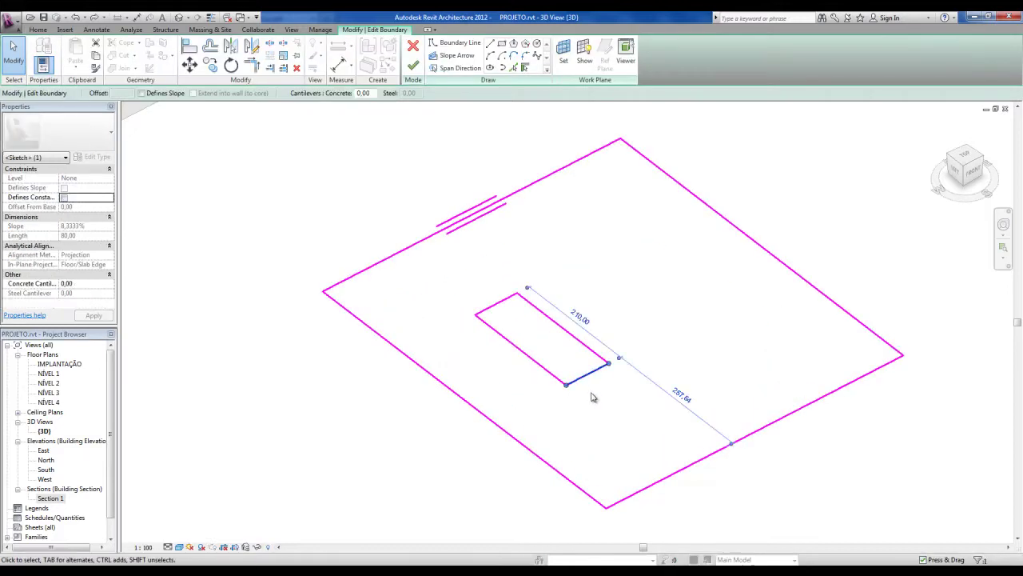
{"action": "key", "text": "Delete"}
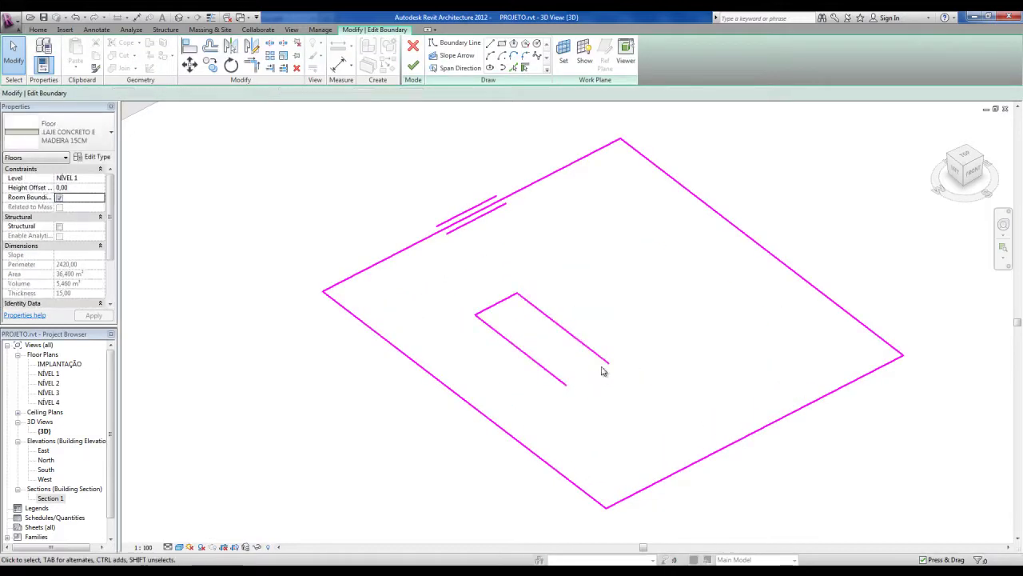
{"action": "left_click", "coordinate": [413, 66]}
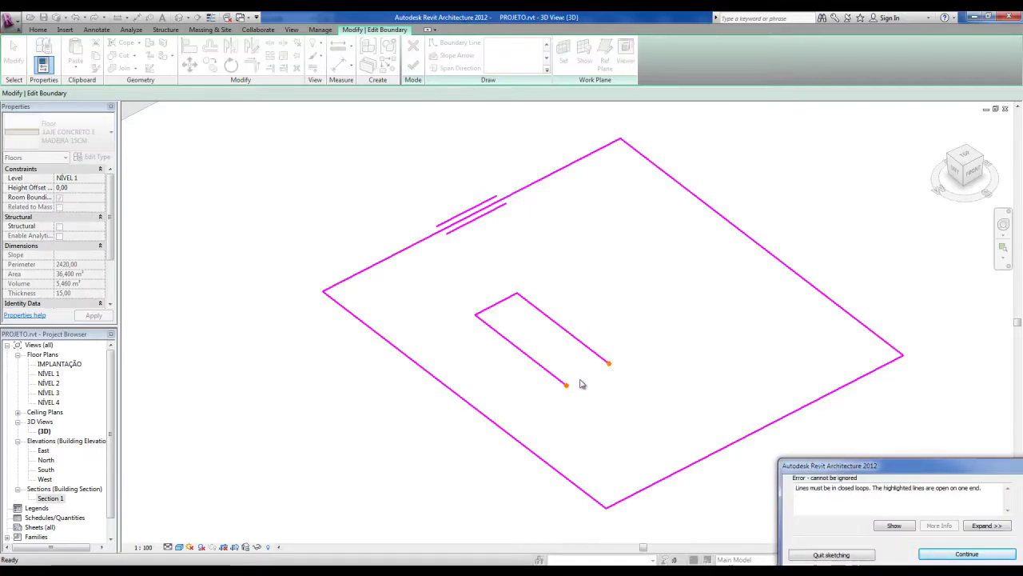
{"action": "key", "text": "ctrl"}
{"action": "key", "text": "Return"}
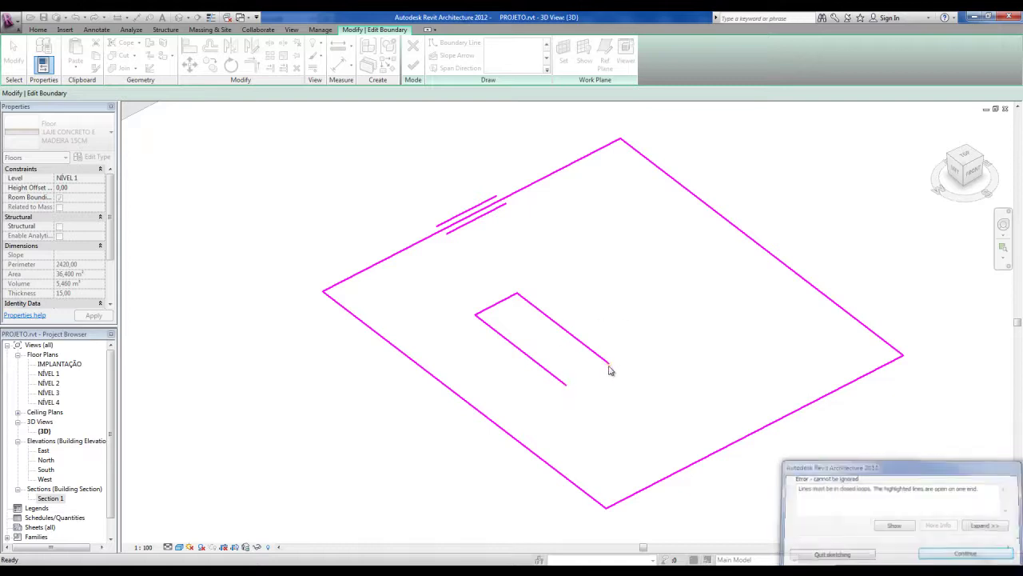
Step: Redraw the missing short edge to close the opening's loop and delete the stray line outside the slab
{"action": "left_click", "coordinate": [566, 385]}
{"action": "left_click", "coordinate": [609, 364]}
{"action": "key", "text": "Escape"}
{"action": "key", "text": "Escape"}
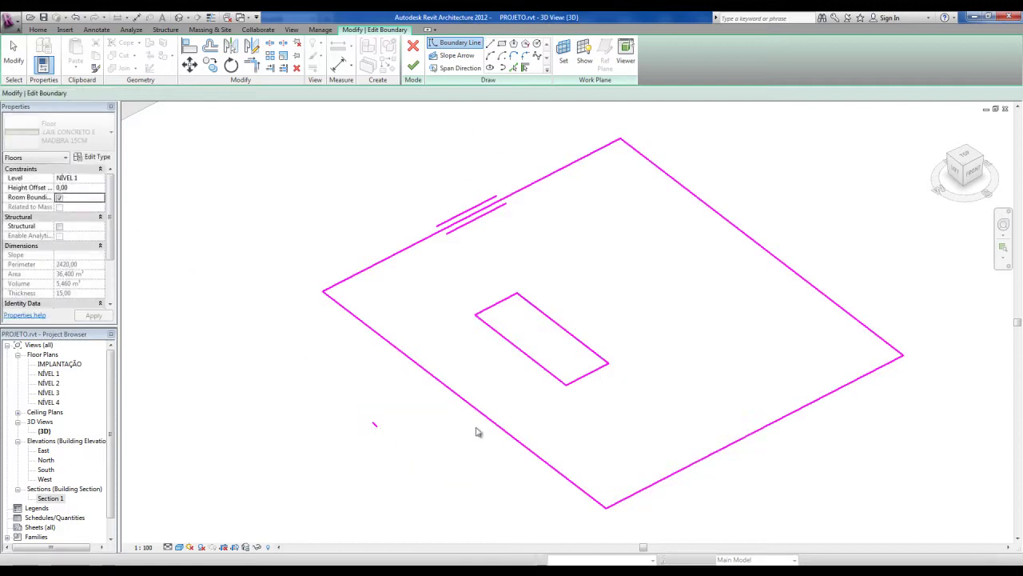
{"action": "left_click_drag", "start_coordinate": [356, 397], "coordinate": [407, 462]}
{"action": "key", "text": "Delete"}
Step: Draw a duplicate boundary line on top of the slab's front-left edge, from corner to corner
{"action": "left_click", "coordinate": [490, 44]}
{"action": "left_click", "coordinate": [324, 290]}
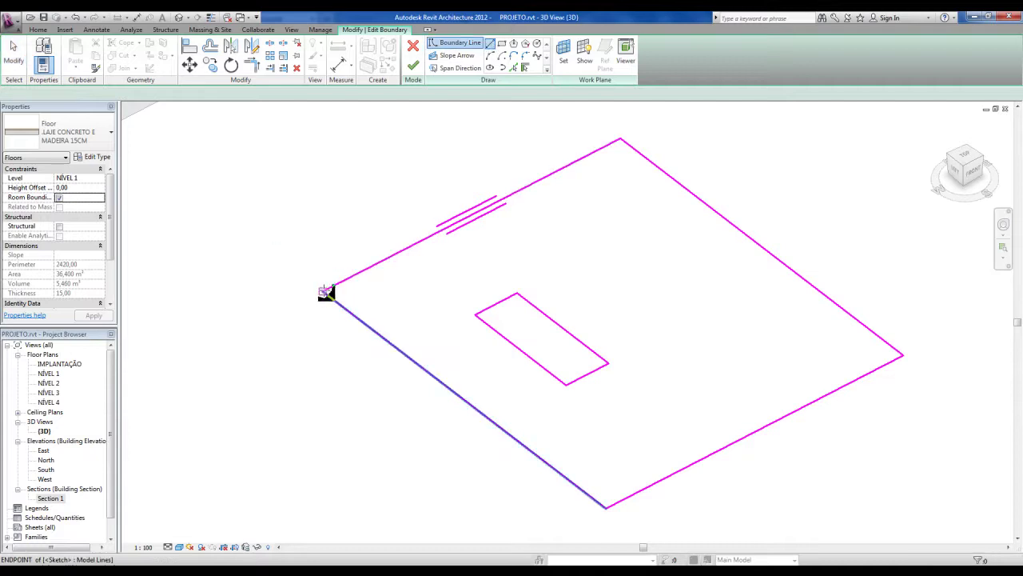
{"action": "left_click", "coordinate": [608, 506]}
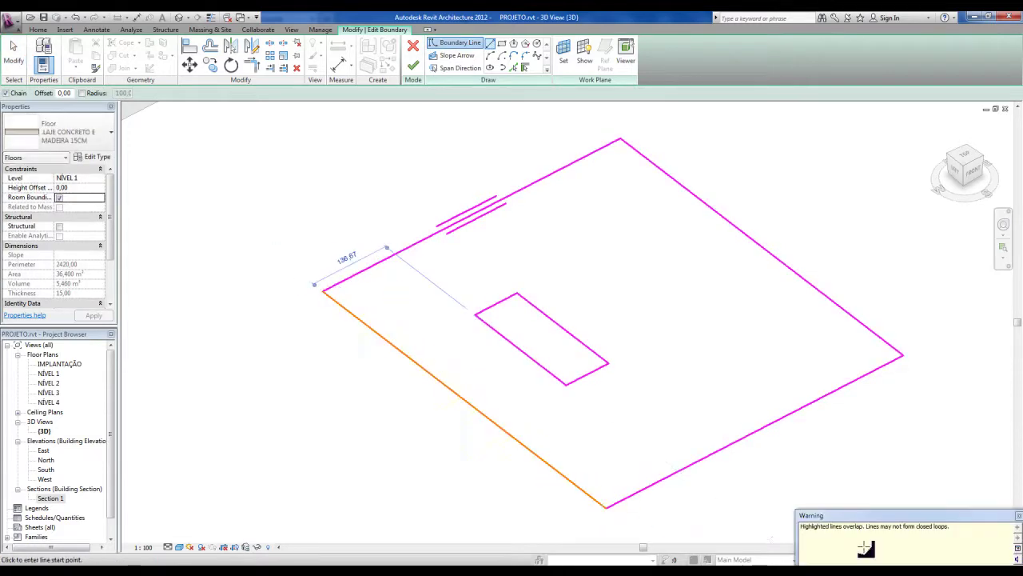
{"action": "key", "text": "Escape"}
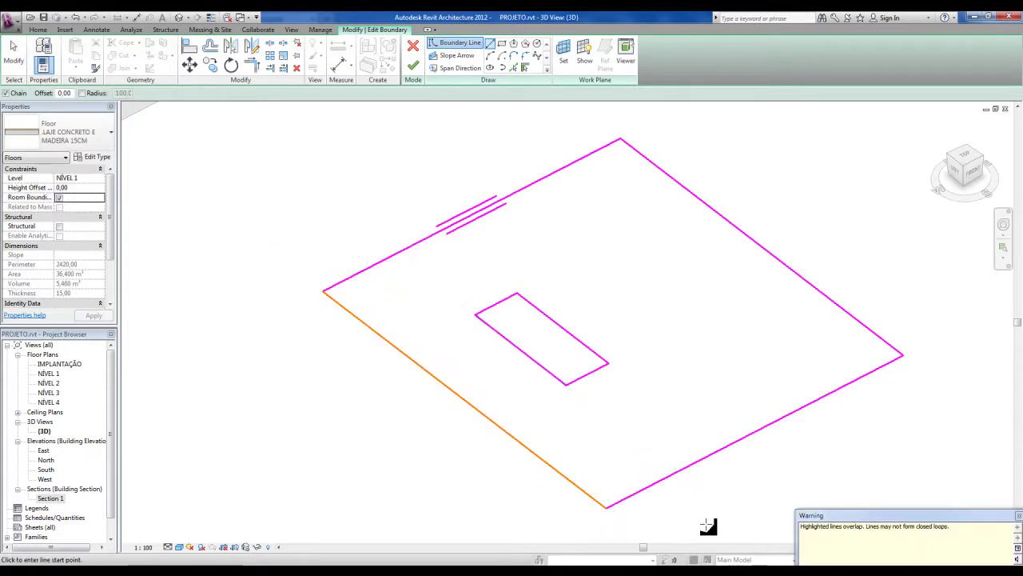
{"action": "key", "text": "Escape"}
{"action": "scroll", "coordinate": [695, 510], "scroll_direction": "down", "scroll_amount": 1}
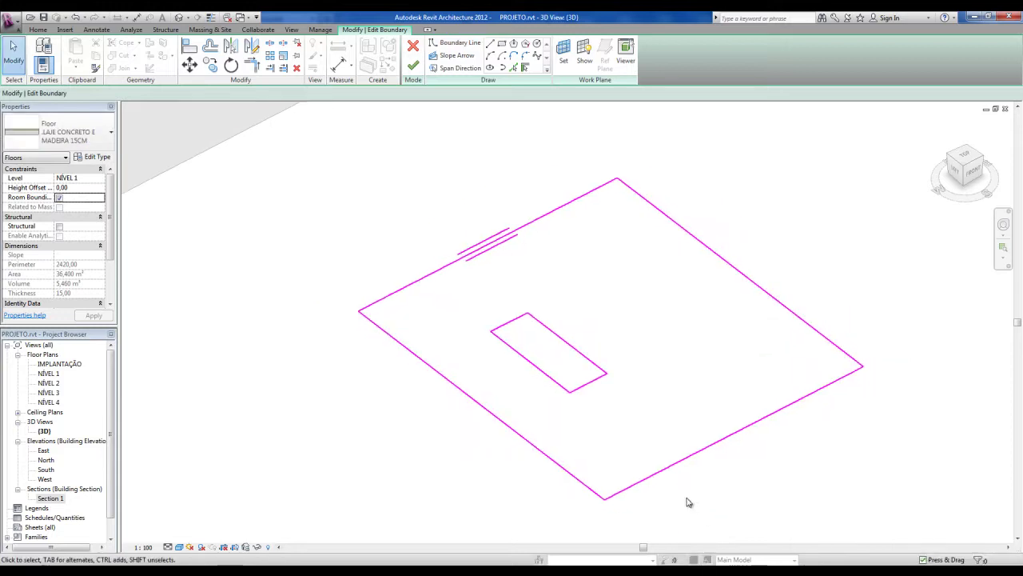
Step: Try to finish the sketch with overlapping lines, then remove the duplicate edge and finish the boundary edit
{"action": "left_click", "coordinate": [412, 69]}
{"action": "key", "text": "Return"}
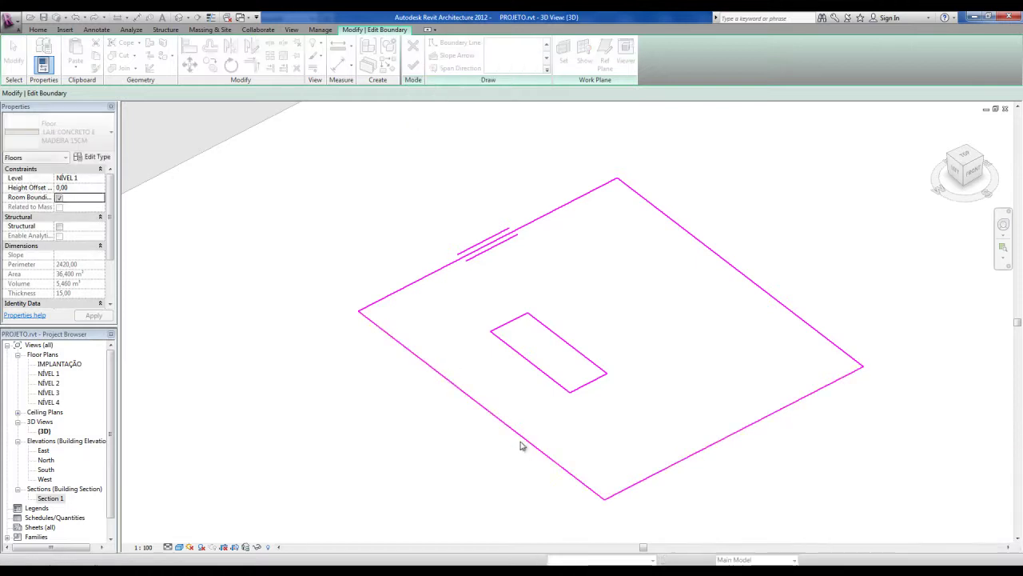
{"action": "left_click", "coordinate": [520, 439]}
{"action": "left_click", "coordinate": [486, 388]}
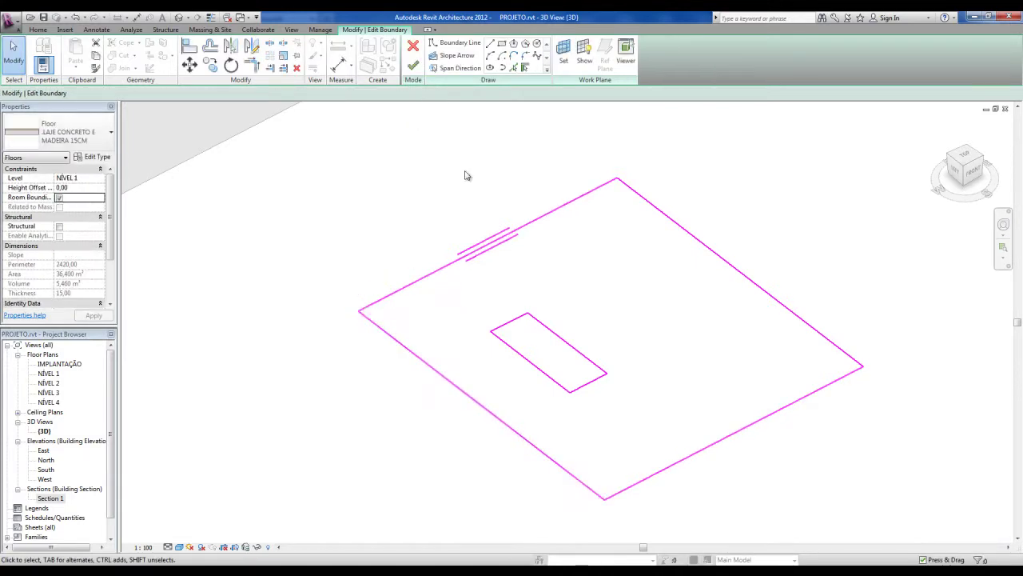
{"action": "left_click", "coordinate": [412, 67]}
{"action": "left_click", "coordinate": [384, 462]}
Step: Delete the separate rectangular slab with the opening from beside the building
{"action": "scroll", "coordinate": [422, 450], "scroll_direction": "down", "scroll_amount": 3}
{"action": "middle_click_drag", "start_coordinate": [423, 450], "coordinate": [599, 482], "text": "shift"}
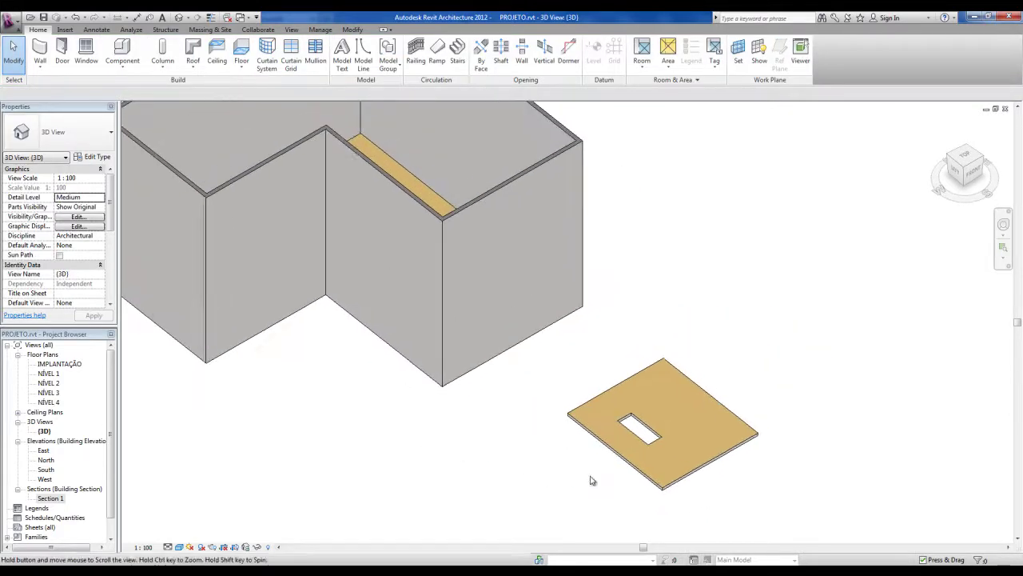
{"action": "left_click", "coordinate": [616, 454]}
{"action": "key", "text": "Delete"}
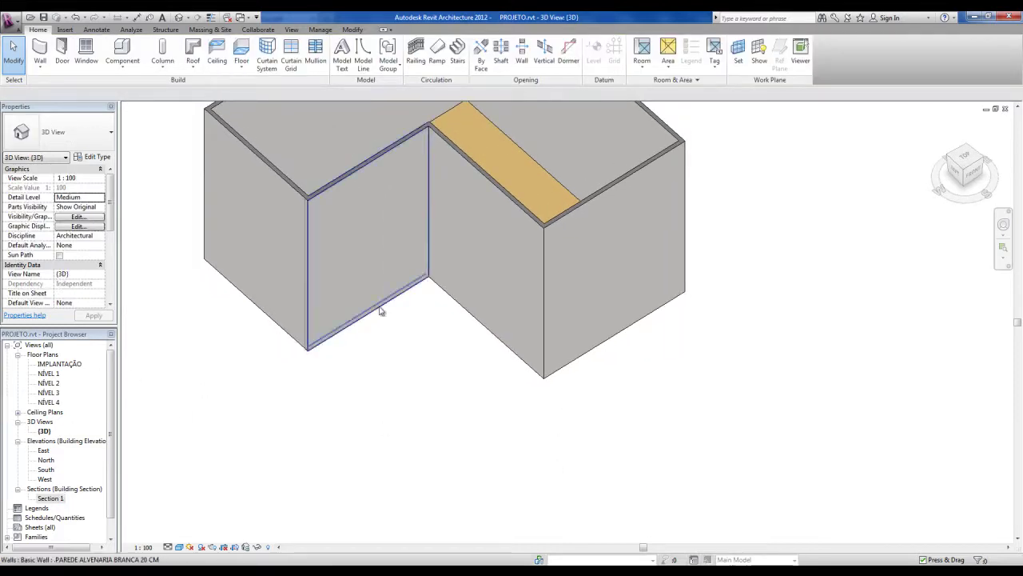
Step: Open the Section 1 view to work on the building's ground slab
{"action": "middle_click_drag", "start_coordinate": [441, 315], "coordinate": [445, 332]}
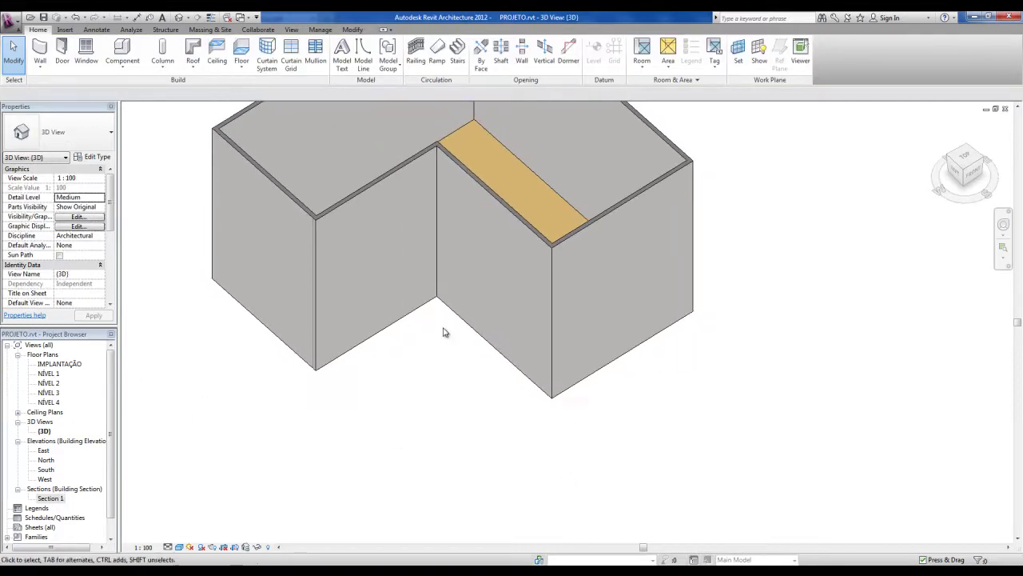
{"action": "double_click", "coordinate": [53, 499]}
{"action": "middle_click_drag", "start_coordinate": [598, 400], "coordinate": [548, 434]}
{"action": "scroll", "coordinate": [494, 412], "scroll_direction": "up", "scroll_amount": 2}
{"action": "left_click", "coordinate": [502, 289]}
{"action": "scroll", "coordinate": [550, 433], "scroll_direction": "down", "scroll_amount": 2}
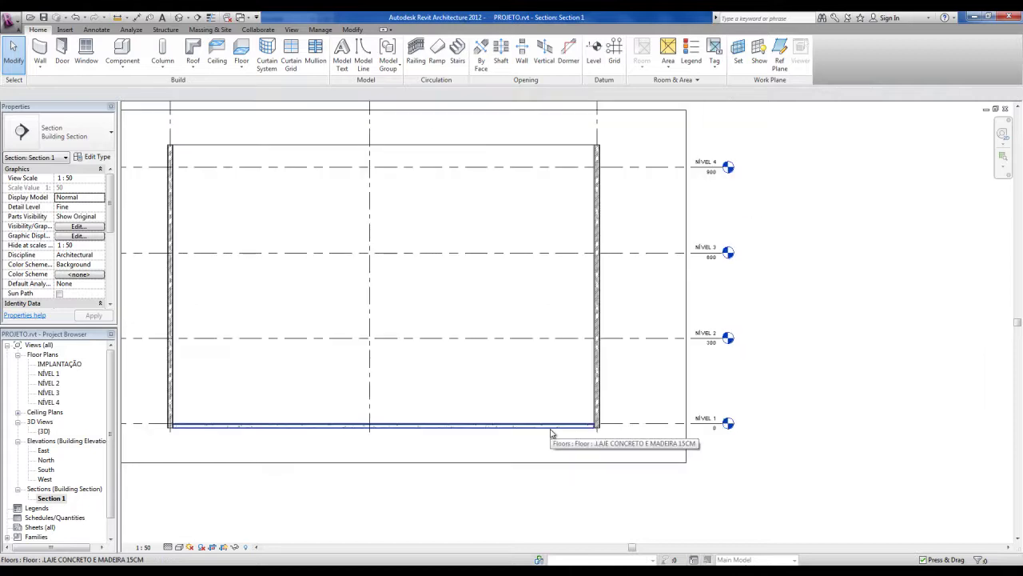
{"action": "scroll", "coordinate": [567, 432], "scroll_direction": "up", "scroll_amount": 2}
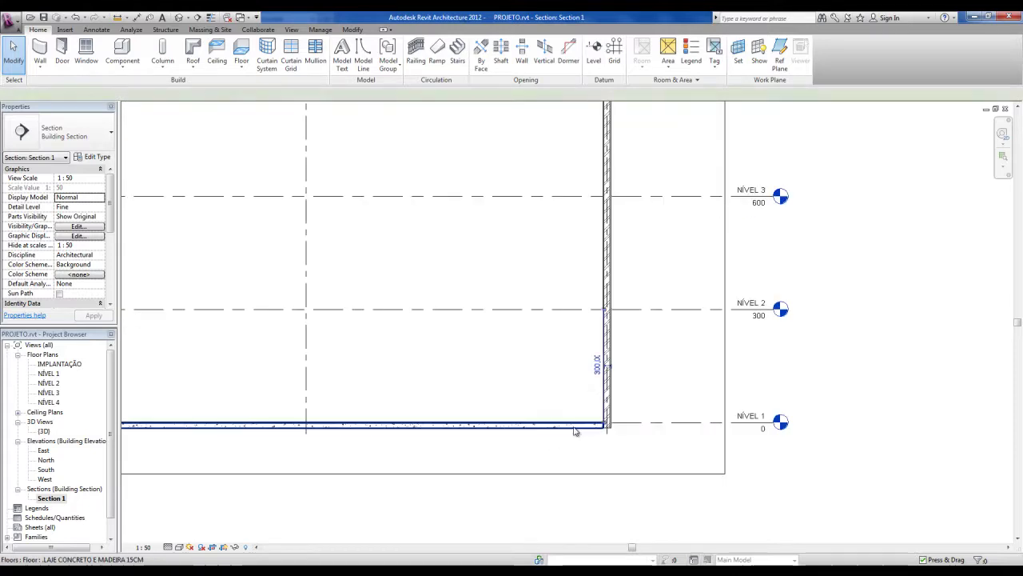
Step: Copy the concrete-and-wood ground slab from the NÍVEL 1 line up to the NÍVEL 2 line
{"action": "left_click", "coordinate": [574, 431]}
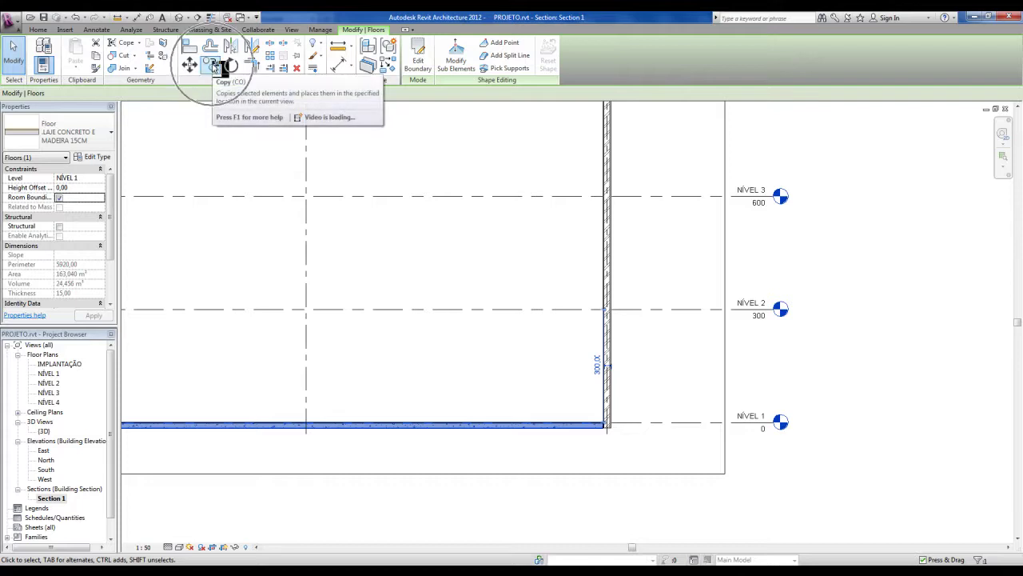
{"action": "left_click", "coordinate": [211, 67]}
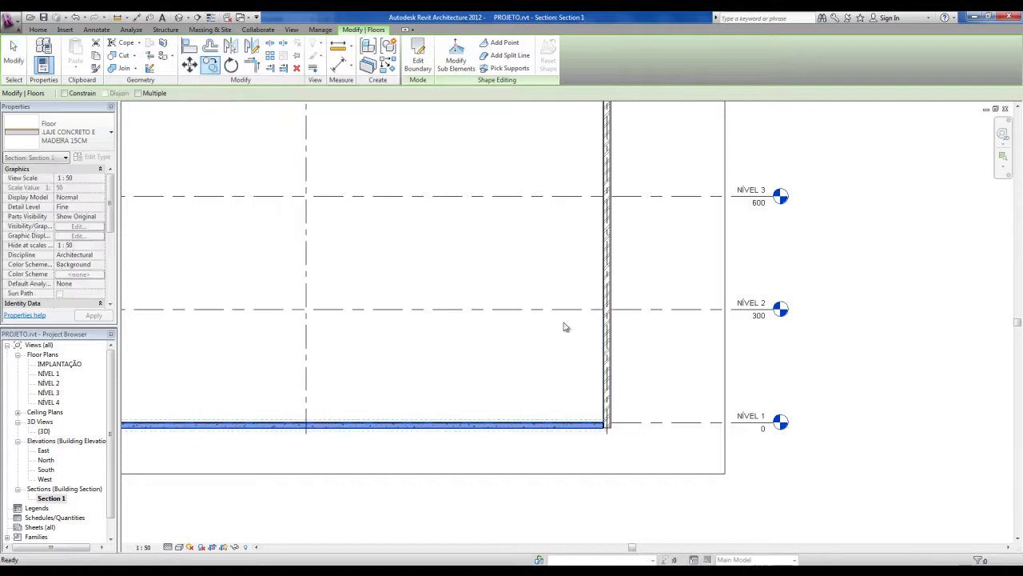
{"action": "left_click", "coordinate": [644, 422]}
{"action": "left_click", "coordinate": [644, 310]}
{"action": "key", "text": "Escape"}
{"action": "key", "text": "z"}
{"action": "key", "text": "f"}
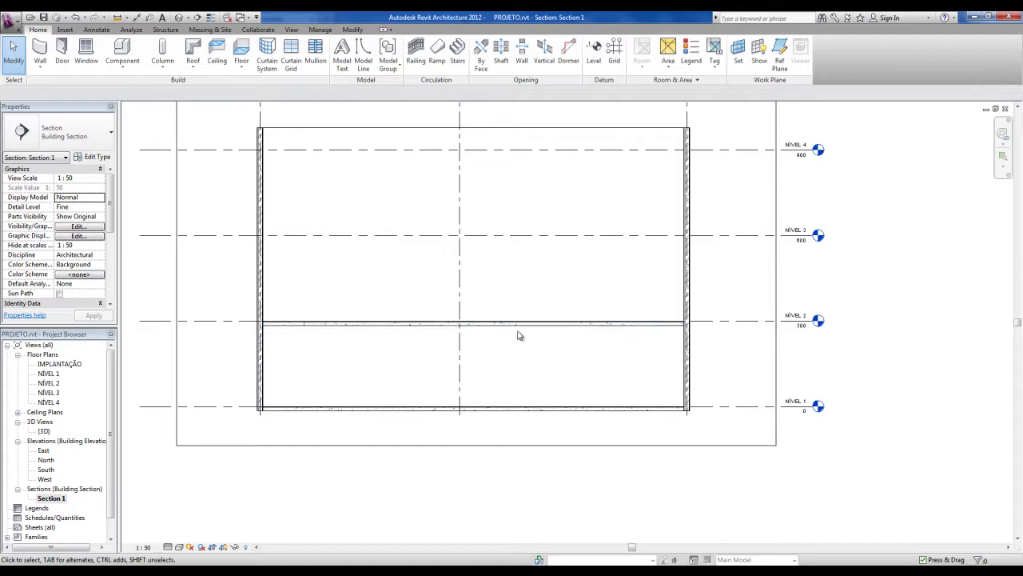
Step: Inspect the copied NÍVEL 2 slab in the 3D view and open its boundary for editing
{"action": "left_click", "coordinate": [179, 18]}
{"action": "middle_click_drag", "start_coordinate": [475, 290], "coordinate": [350, 311], "text": "shift"}
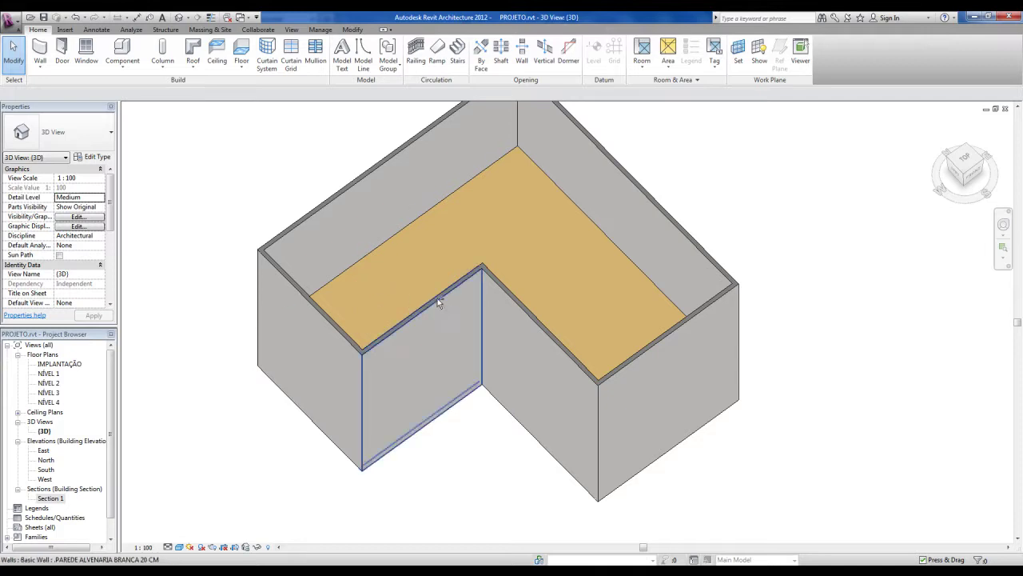
{"action": "middle_click_drag", "start_coordinate": [440, 302], "coordinate": [434, 299], "text": "shift"}
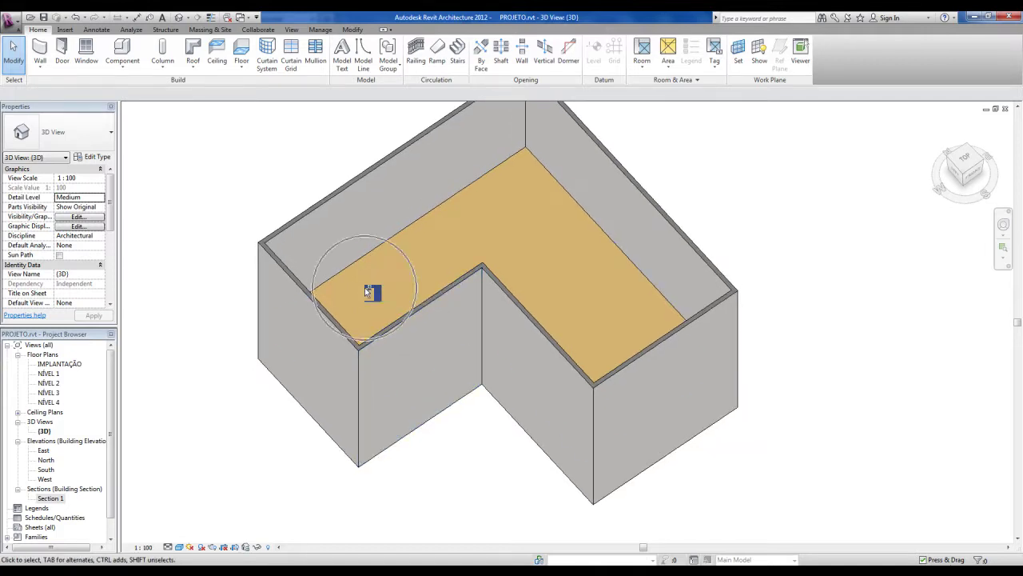
{"action": "middle_click_drag", "start_coordinate": [366, 289], "coordinate": [377, 309], "text": "shift"}
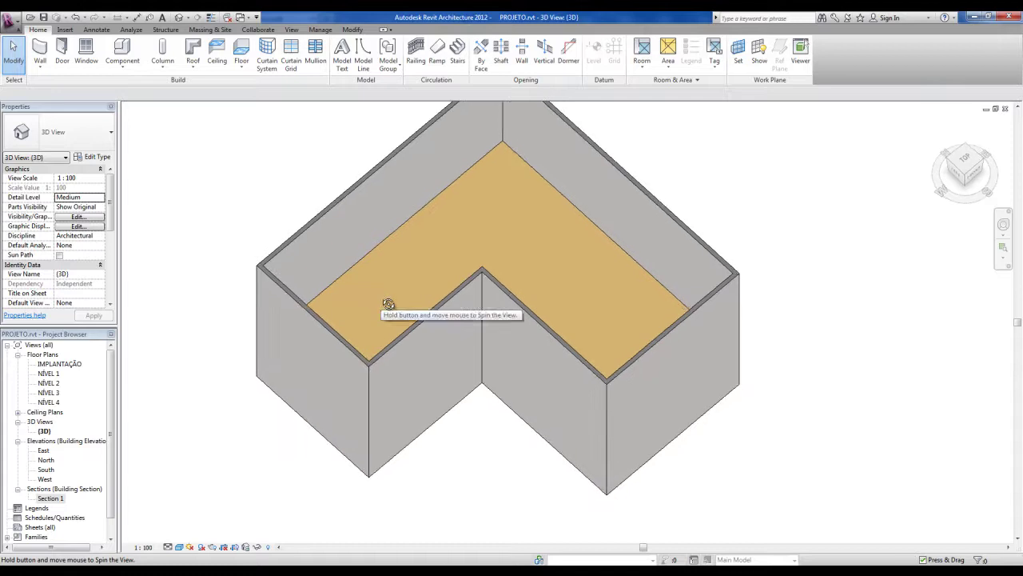
{"action": "left_click", "coordinate": [373, 258]}
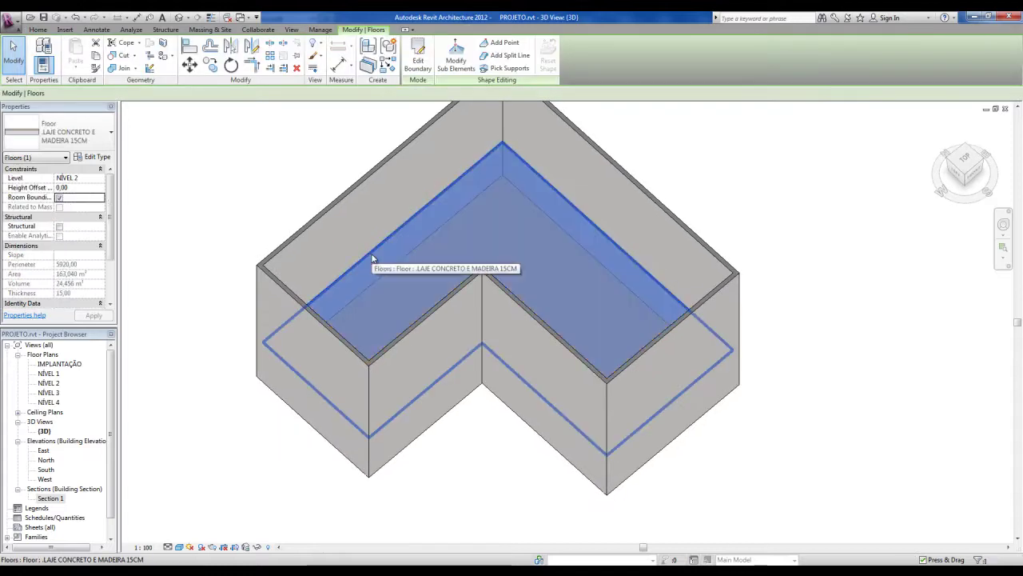
{"action": "left_click", "coordinate": [419, 70]}
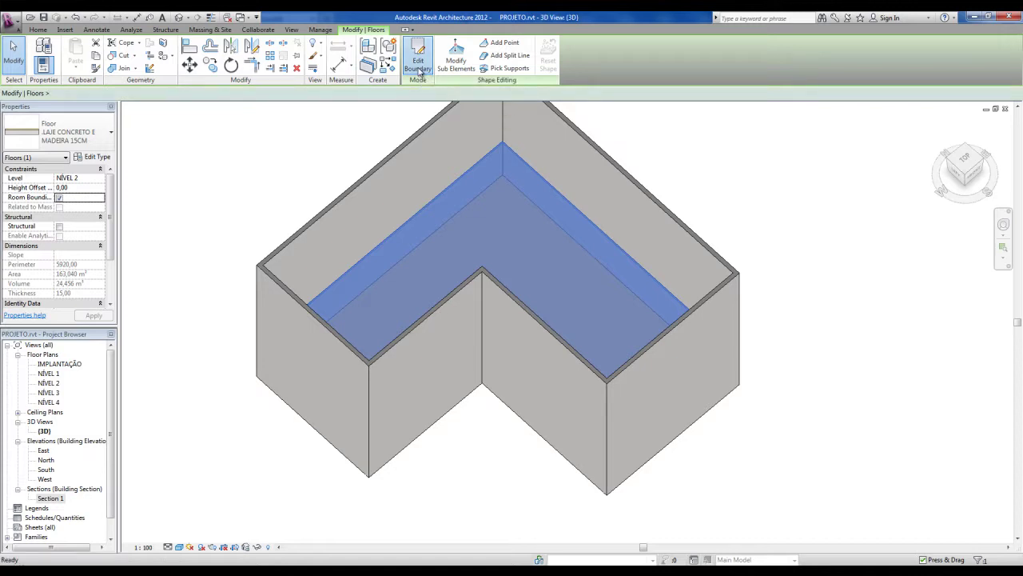
{"action": "mouse_move", "coordinate": [466, 328]}
{"action": "middle_mouse_down", "text": "shift"}
{"action": "mouse_move", "coordinate": [504, 336]}
{"action": "mouse_move", "coordinate": [505, 288]}
{"action": "mouse_move", "coordinate": [509, 350]}
{"action": "mouse_move", "coordinate": [497, 370]}
{"action": "middle_mouse_up", "text": "shift"}
{"action": "left_click", "coordinate": [350, 366]}
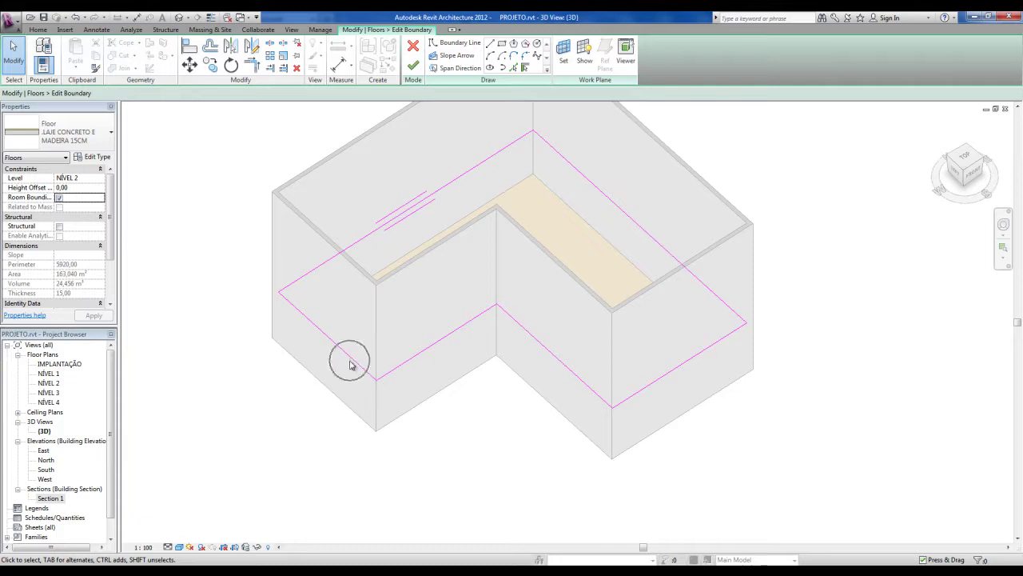
Step: In the NÍVEL 2 floor plan, align the slab's westernmost boundary line with the outer face of the L-shape's middle vertical wall
{"action": "double_click", "coordinate": [48, 384]}
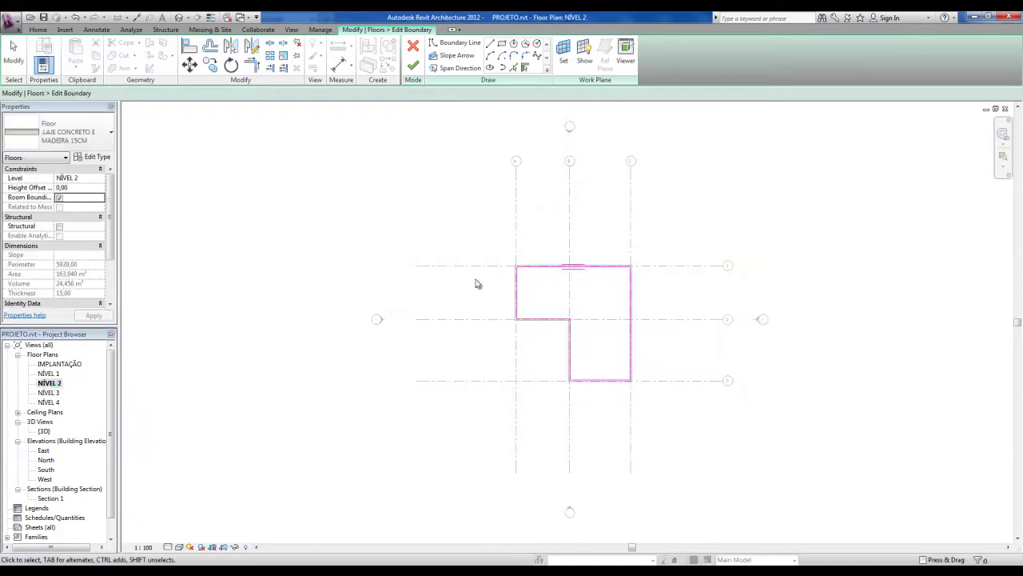
{"action": "scroll", "coordinate": [578, 295], "scroll_direction": "up", "scroll_amount": 2}
{"action": "scroll", "coordinate": [549, 368], "scroll_direction": "up", "scroll_amount": 2}
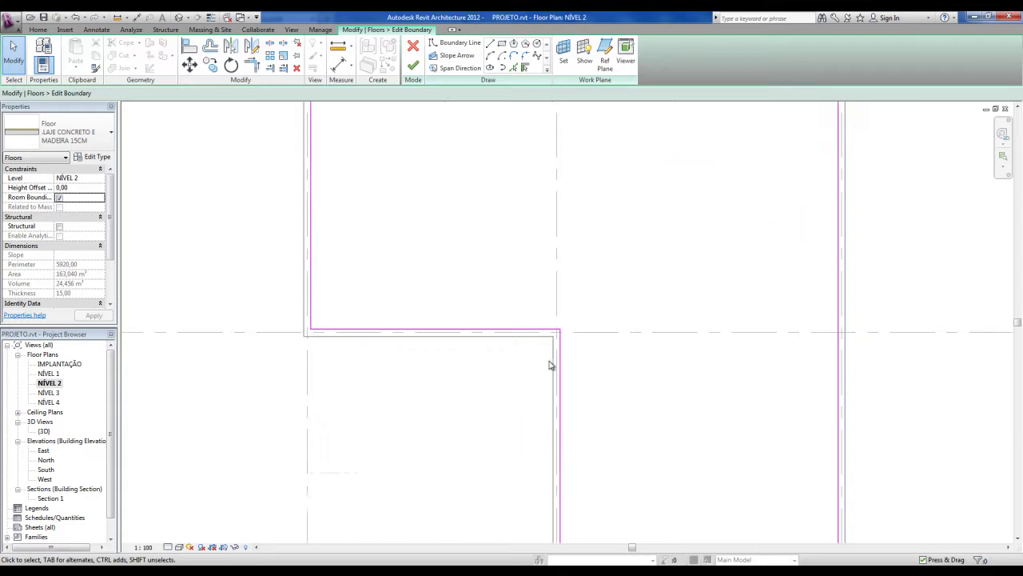
{"action": "key", "text": "a"}
{"action": "key", "text": "l"}
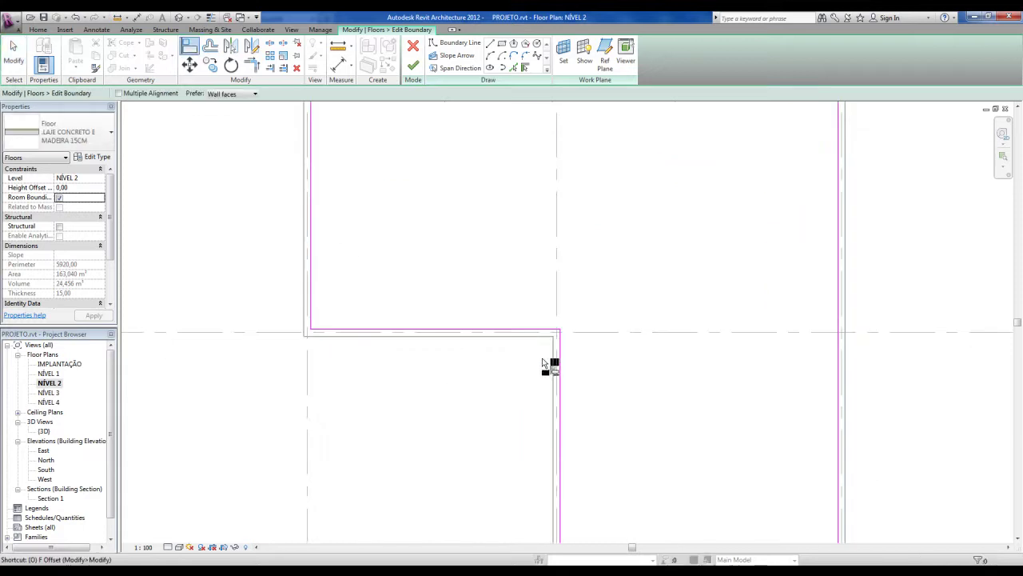
{"action": "key", "text": "Escape"}
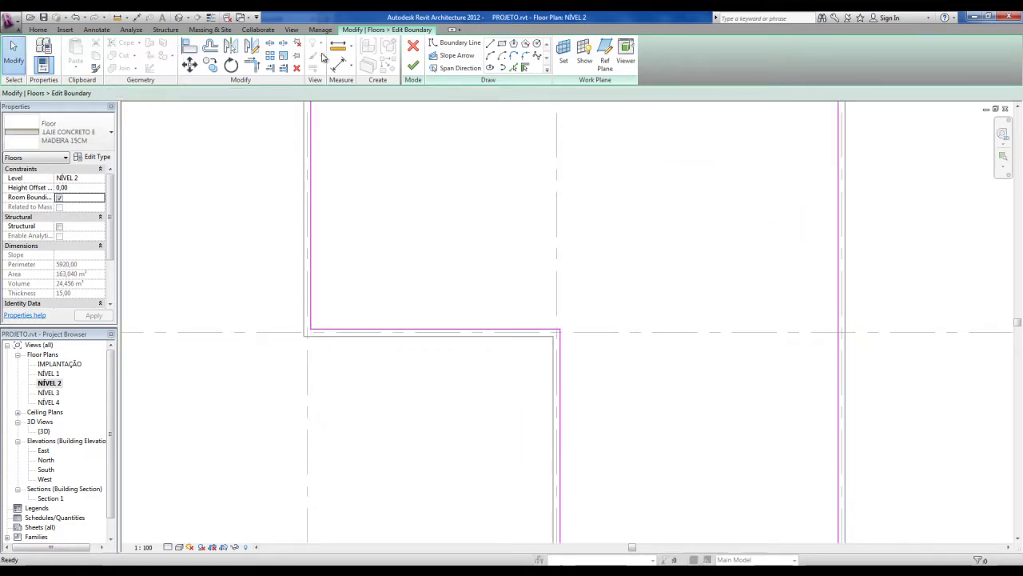
{"action": "left_click", "coordinate": [191, 50]}
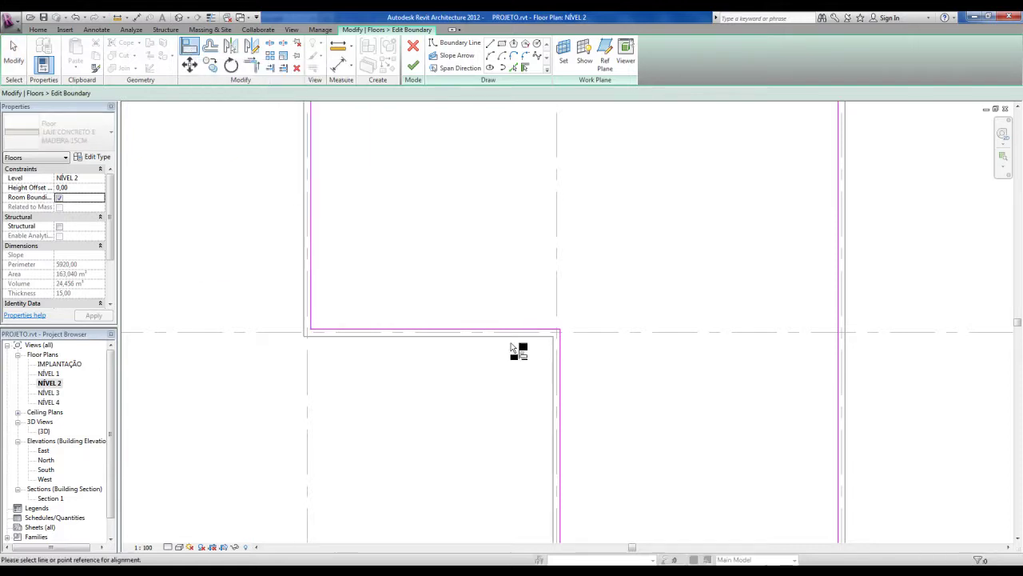
{"action": "left_click", "coordinate": [552, 364]}
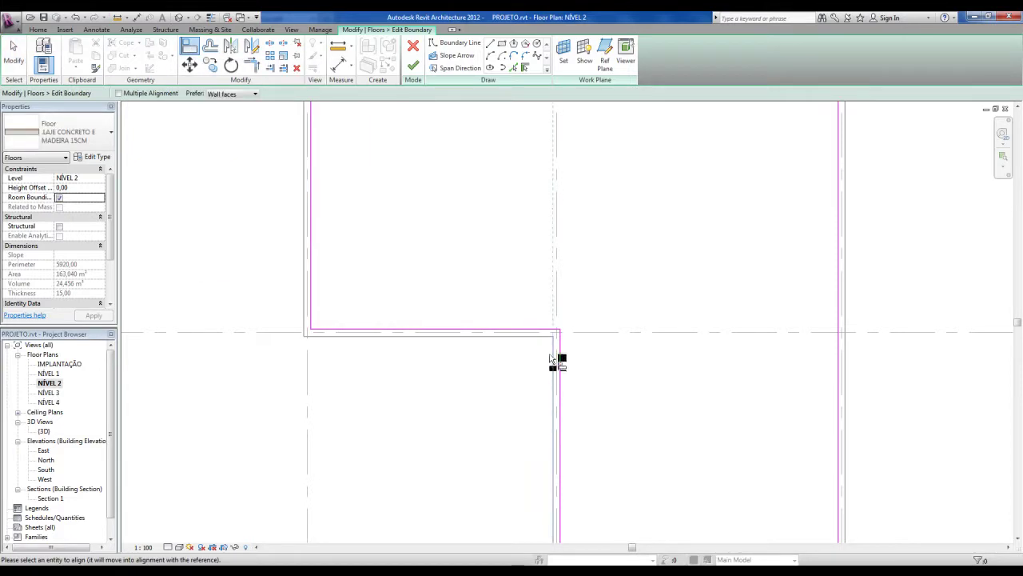
{"action": "left_click", "coordinate": [316, 268]}
{"action": "key", "text": "Escape"}
{"action": "key", "text": "Escape"}
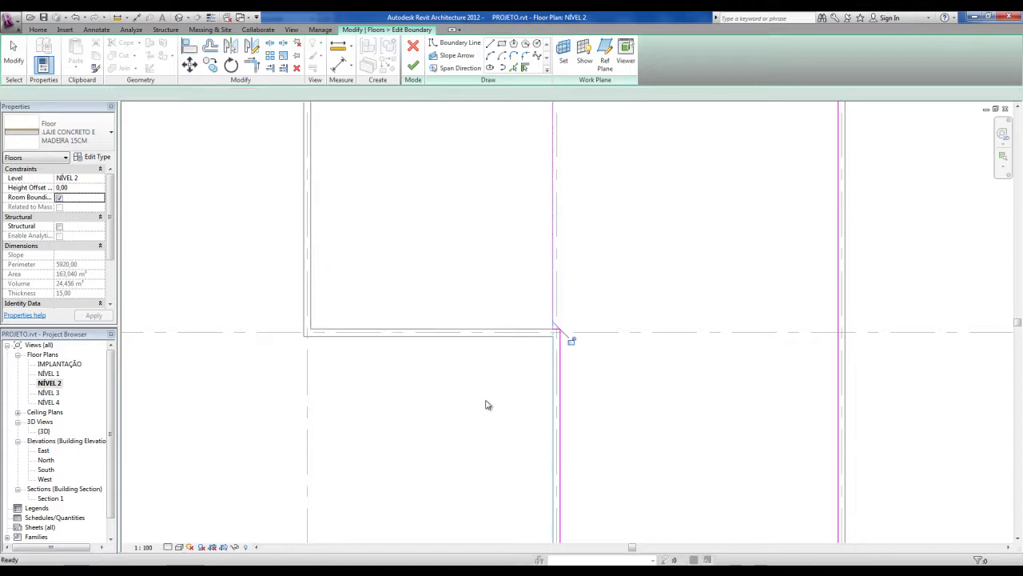
Step: Check the slab sketch around the moved boundary line and finish the boundary edit
{"action": "scroll", "coordinate": [484, 406], "scroll_direction": "down", "scroll_amount": 2}
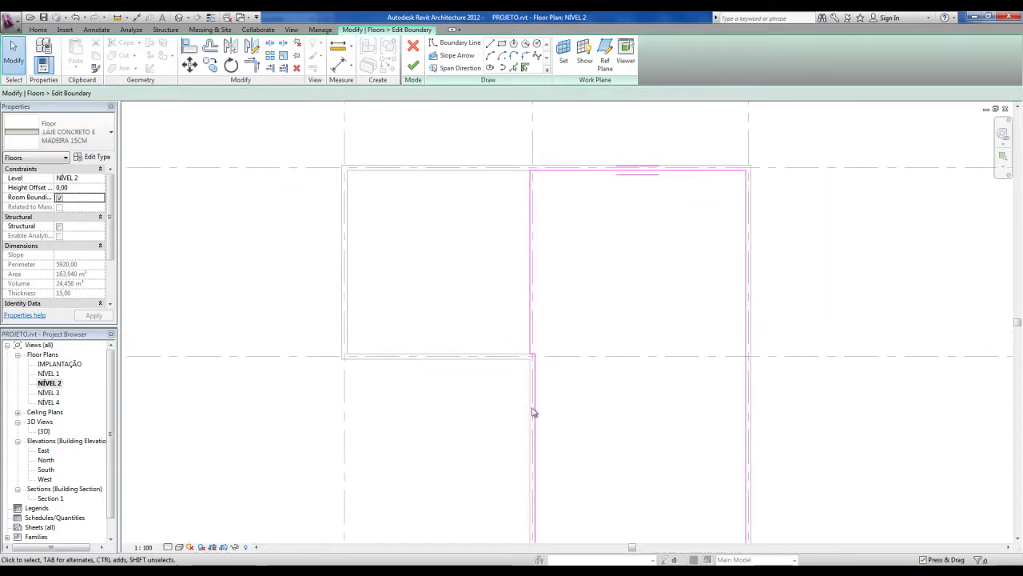
{"action": "scroll", "coordinate": [526, 340], "scroll_direction": "up", "scroll_amount": 4}
{"action": "scroll", "coordinate": [541, 381], "scroll_direction": "down", "scroll_amount": 2}
{"action": "mouse_move", "coordinate": [546, 387]}
{"action": "middle_mouse_down"}
{"action": "mouse_move", "coordinate": [521, 469]}
{"action": "mouse_move", "coordinate": [514, 464]}
{"action": "middle_mouse_up"}
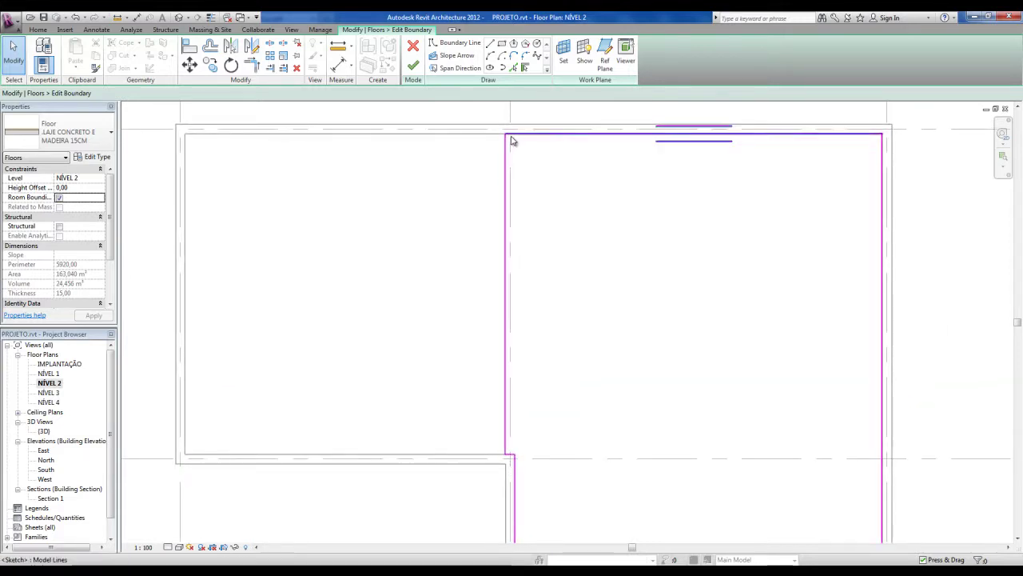
{"action": "scroll", "coordinate": [512, 457], "scroll_direction": "down", "scroll_amount": 1}
{"action": "middle_click_drag", "start_coordinate": [512, 456], "coordinate": [519, 341]}
{"action": "scroll", "coordinate": [519, 341], "scroll_direction": "up", "scroll_amount": 3}
{"action": "scroll", "coordinate": [492, 331], "scroll_direction": "down", "scroll_amount": 3}
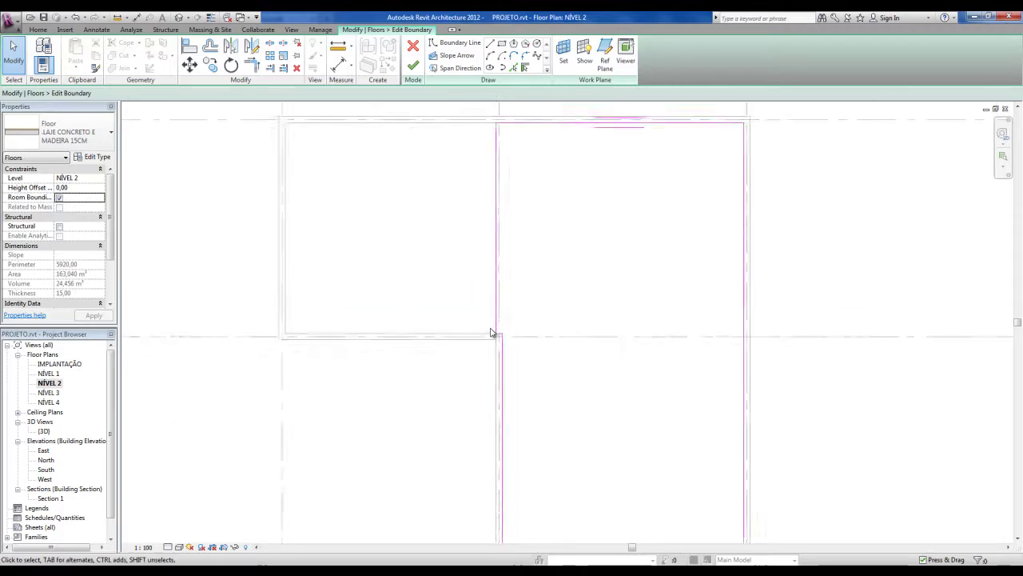
{"action": "left_click", "coordinate": [413, 68]}
{"action": "left_click", "coordinate": [432, 407]}
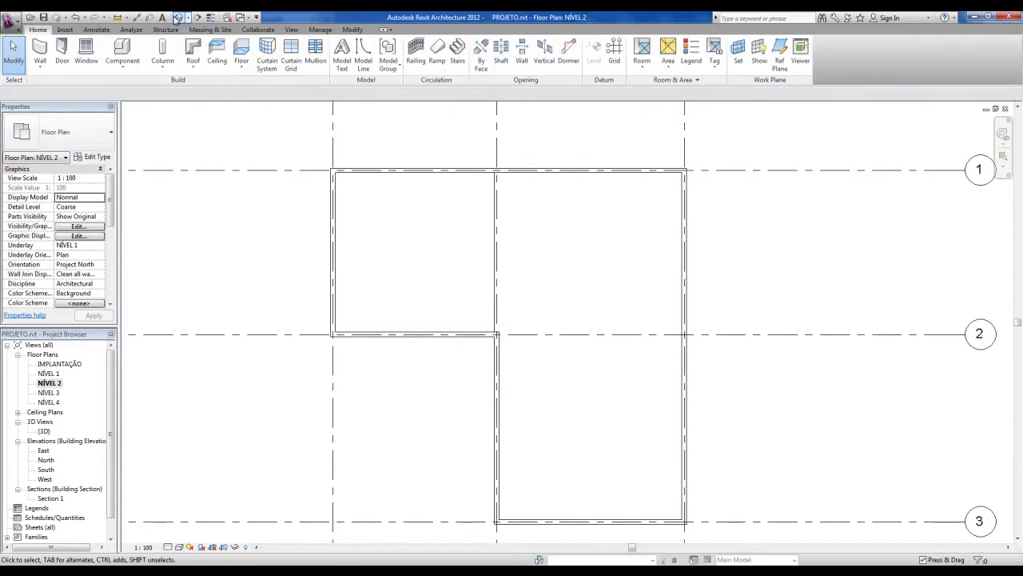
Step: In the 3D view, copy the shortened NÍVEL 2 slab to the clipboard and clear the selection
{"action": "left_click", "coordinate": [179, 17]}
{"action": "middle_click_drag", "start_coordinate": [460, 281], "coordinate": [402, 219], "text": "shift"}
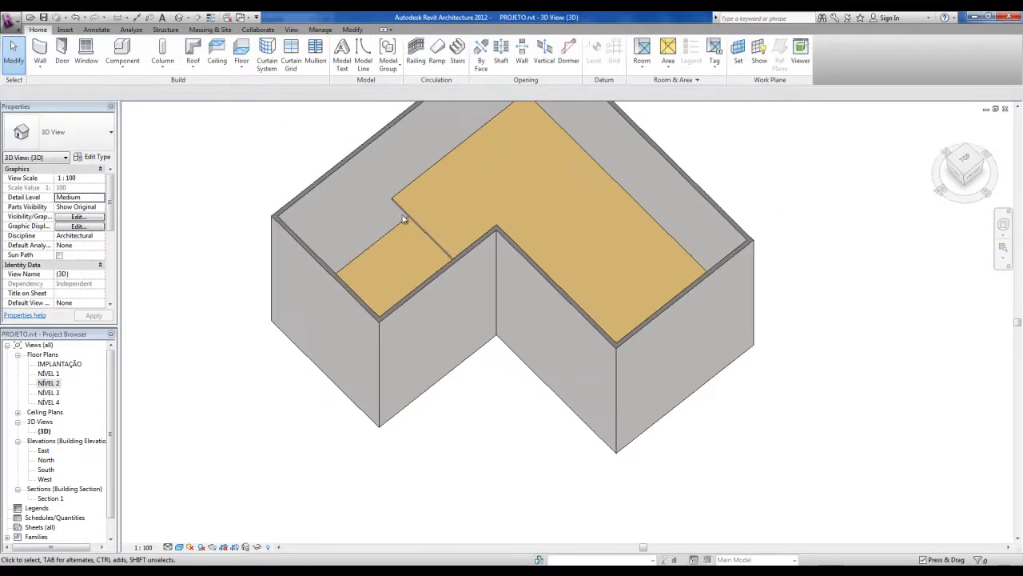
{"action": "middle_click_drag", "start_coordinate": [497, 307], "coordinate": [478, 345]}
{"action": "scroll", "coordinate": [483, 307], "scroll_direction": "down", "scroll_amount": 2}
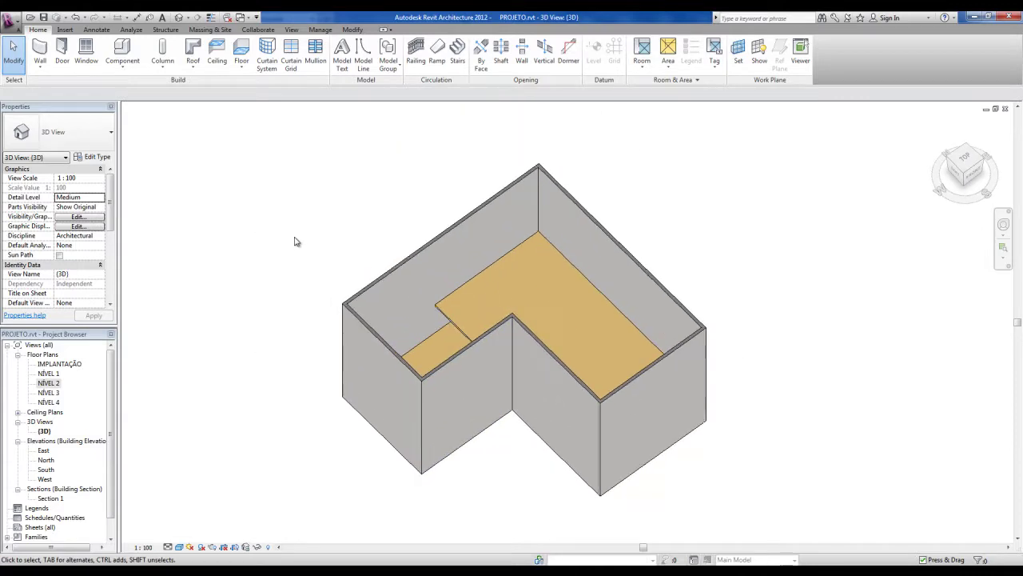
{"action": "scroll", "coordinate": [308, 238], "scroll_direction": "up", "scroll_amount": 1}
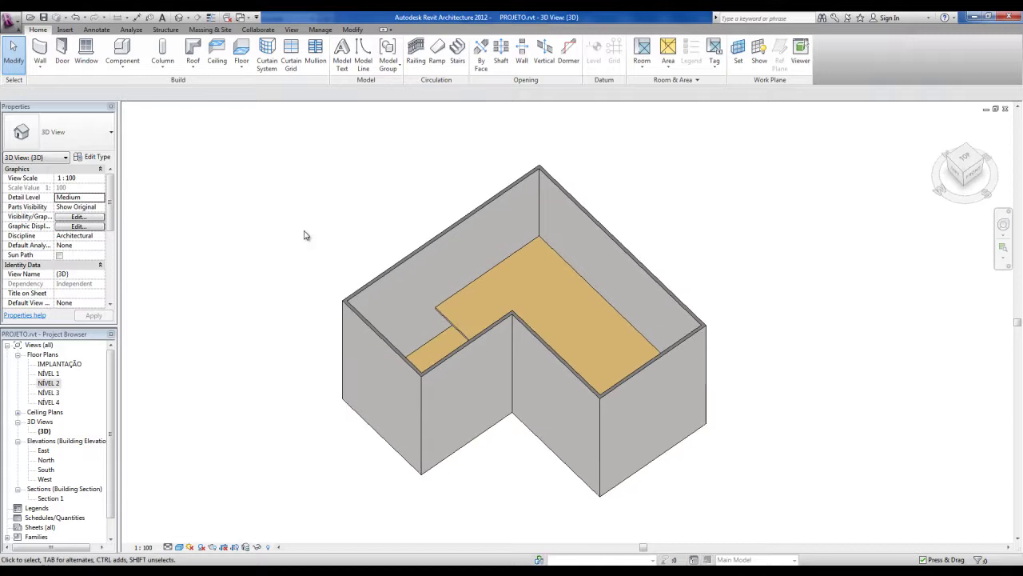
{"action": "middle_click_drag", "start_coordinate": [364, 281], "coordinate": [357, 275]}
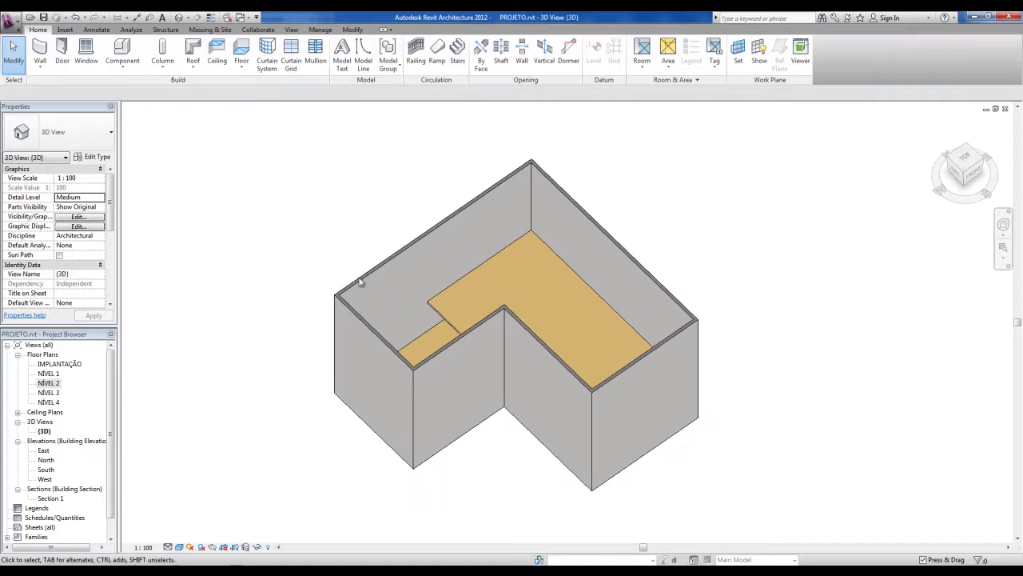
{"action": "left_click", "coordinate": [413, 314]}
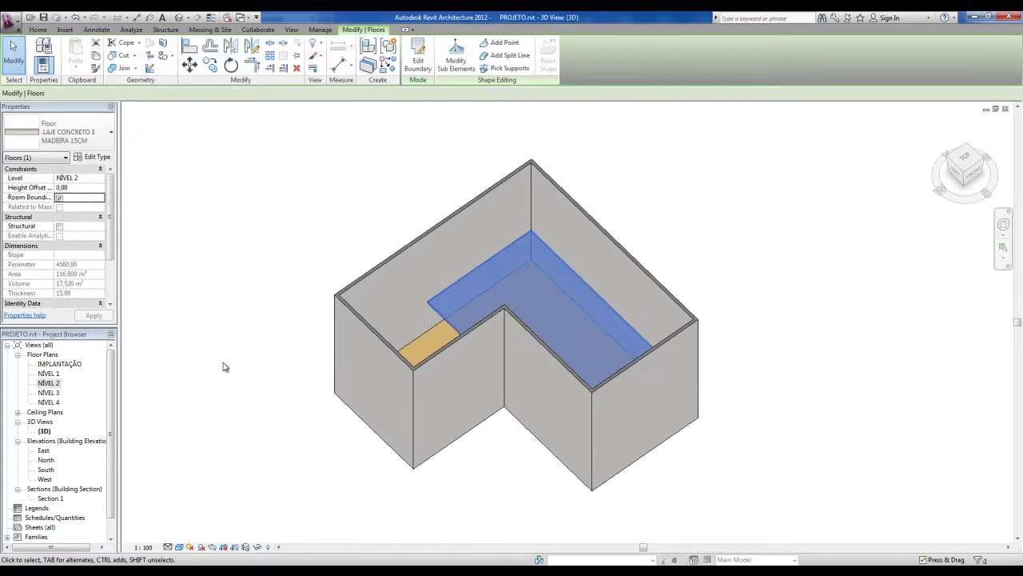
{"action": "left_click", "coordinate": [224, 365]}
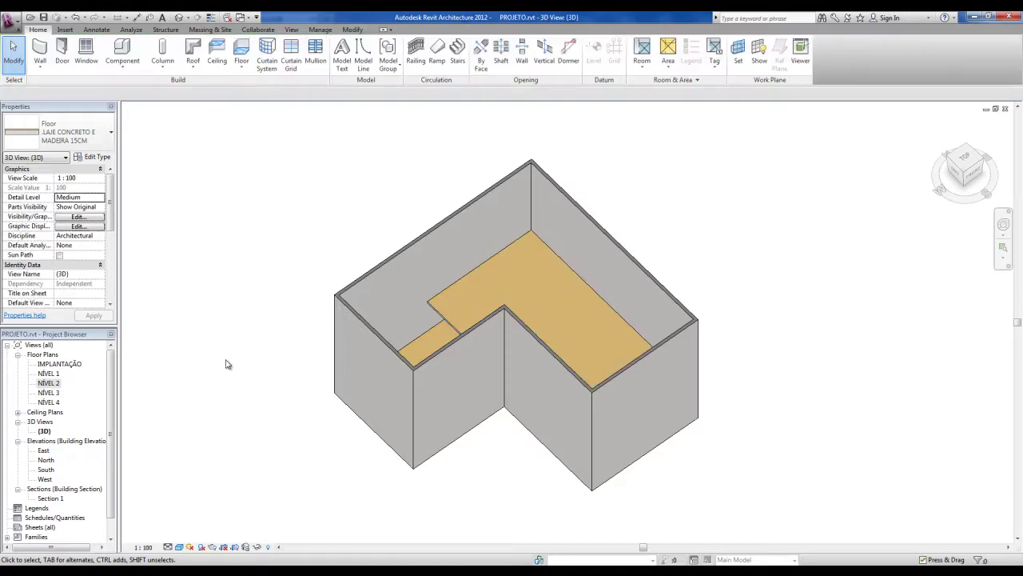
{"action": "left_click", "coordinate": [435, 321]}
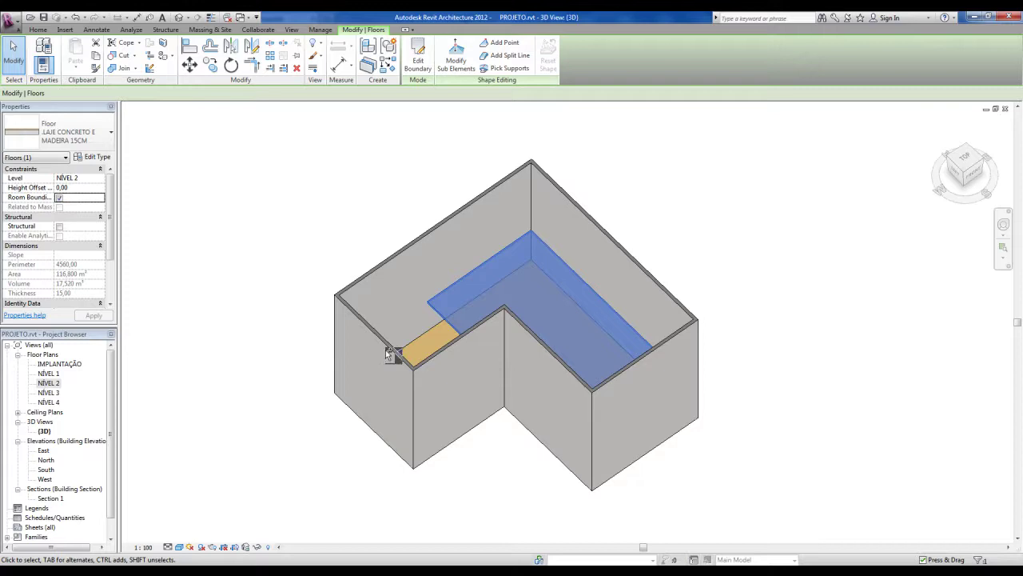
{"action": "left_click", "coordinate": [306, 276]}
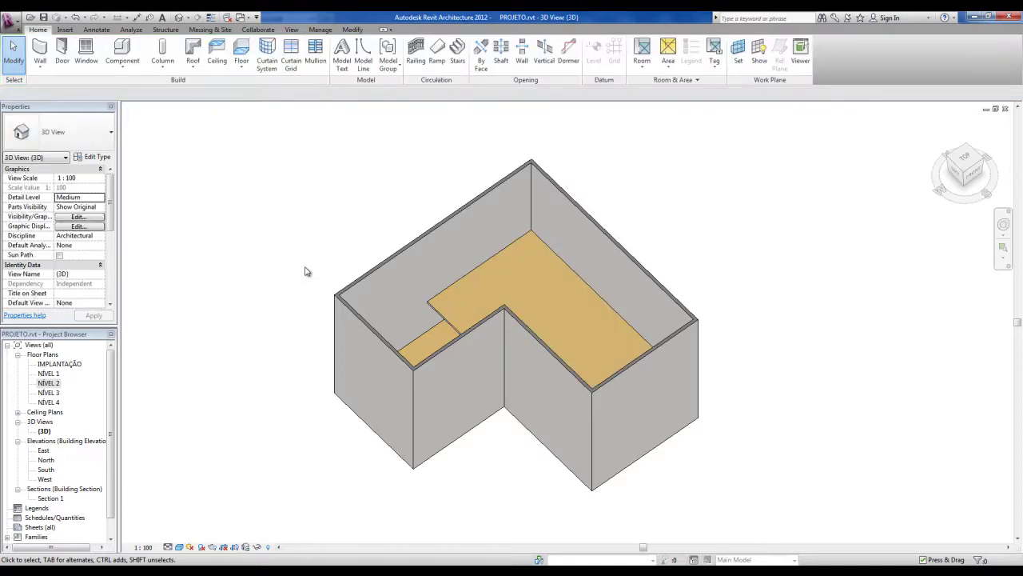
Step: Paste the copied slab aligned to levels NÍVEL 3 and NÍVEL 4, and view the stacked slabs in 3D
{"action": "left_click", "coordinate": [353, 29]}
{"action": "left_click", "coordinate": [354, 30]}
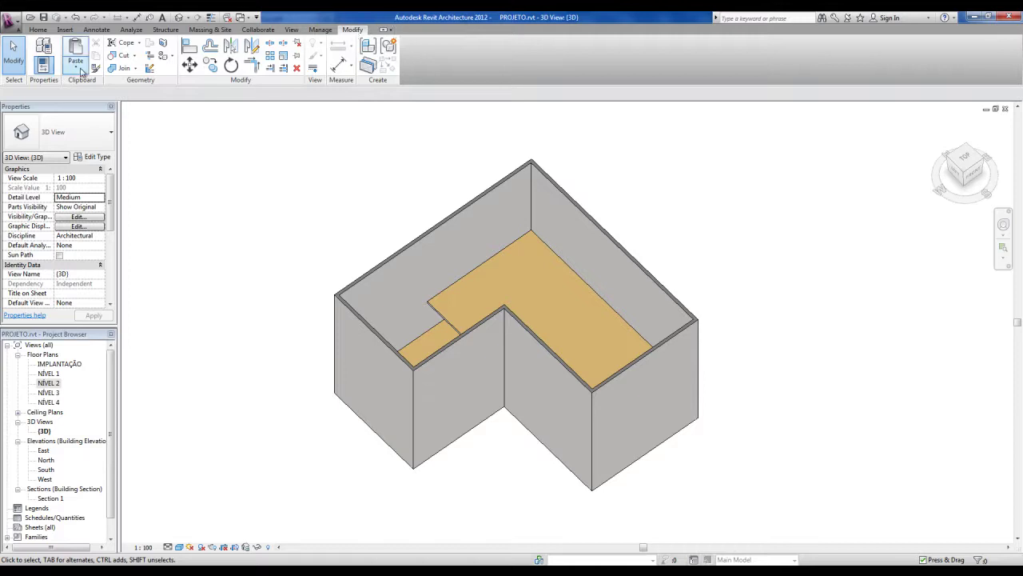
{"action": "left_click", "coordinate": [74, 70]}
{"action": "left_click", "coordinate": [74, 70]}
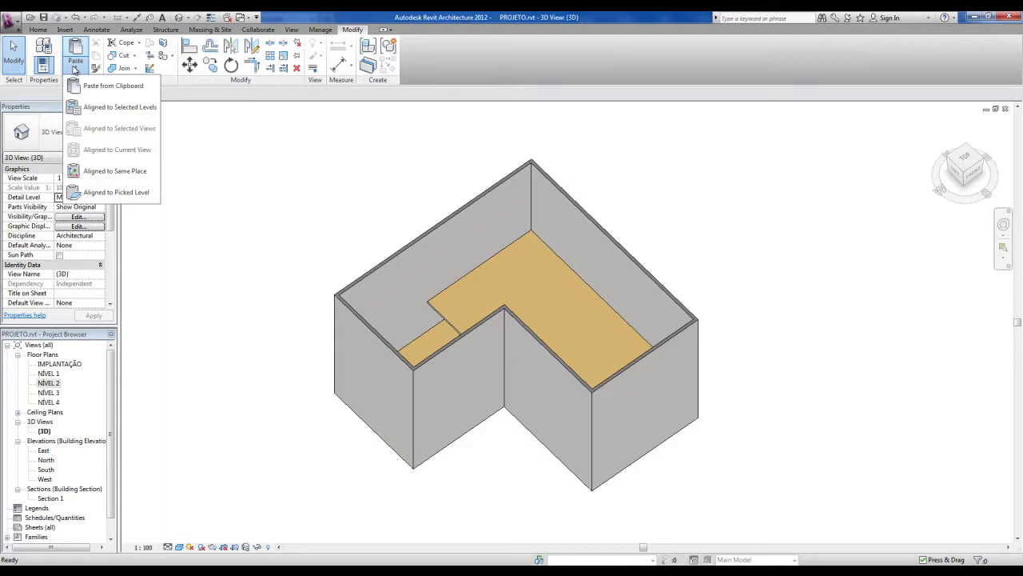
{"action": "left_click", "coordinate": [92, 112]}
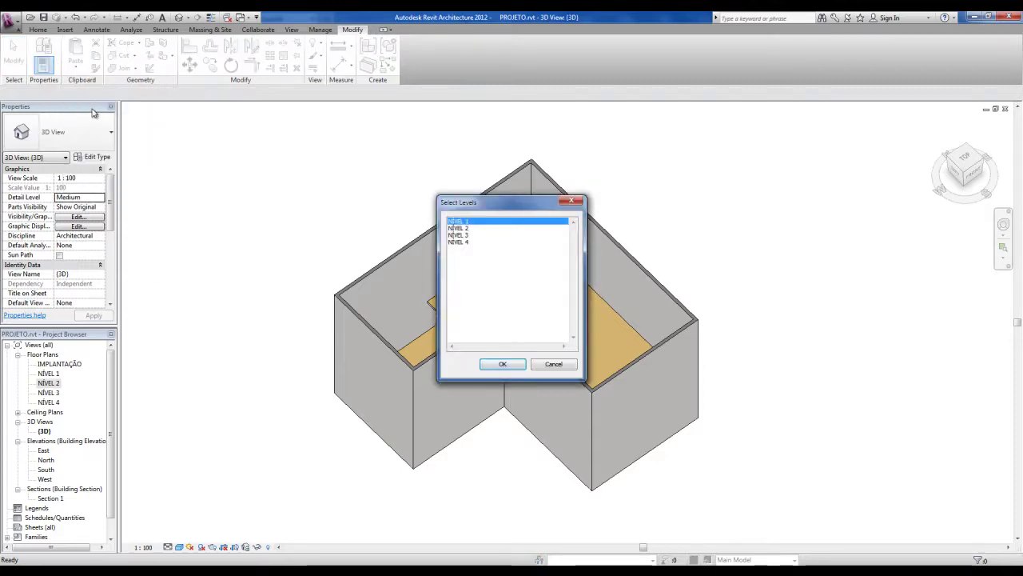
{"action": "left_click", "coordinate": [463, 236]}
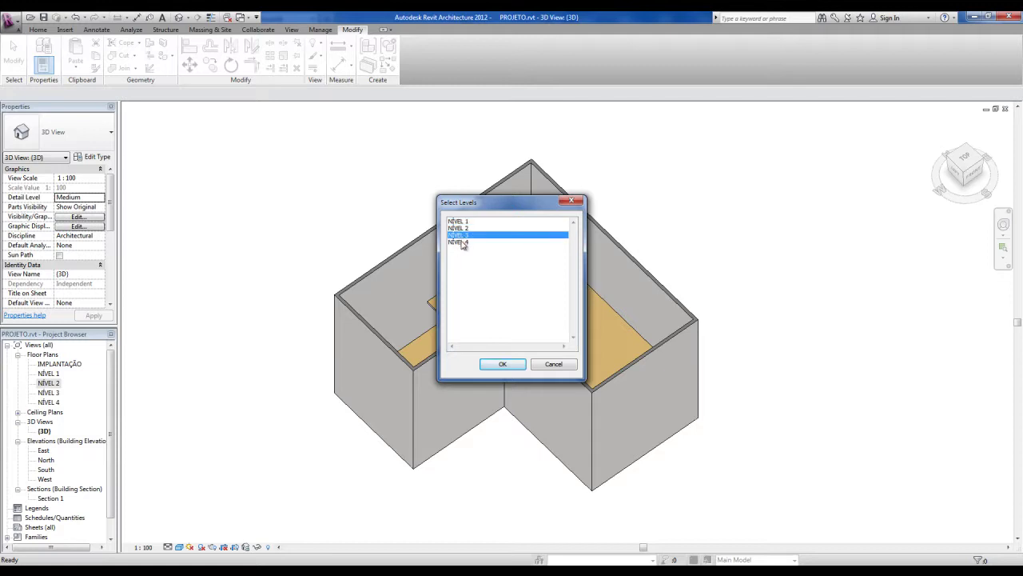
{"action": "left_click", "coordinate": [463, 243], "text": "shift"}
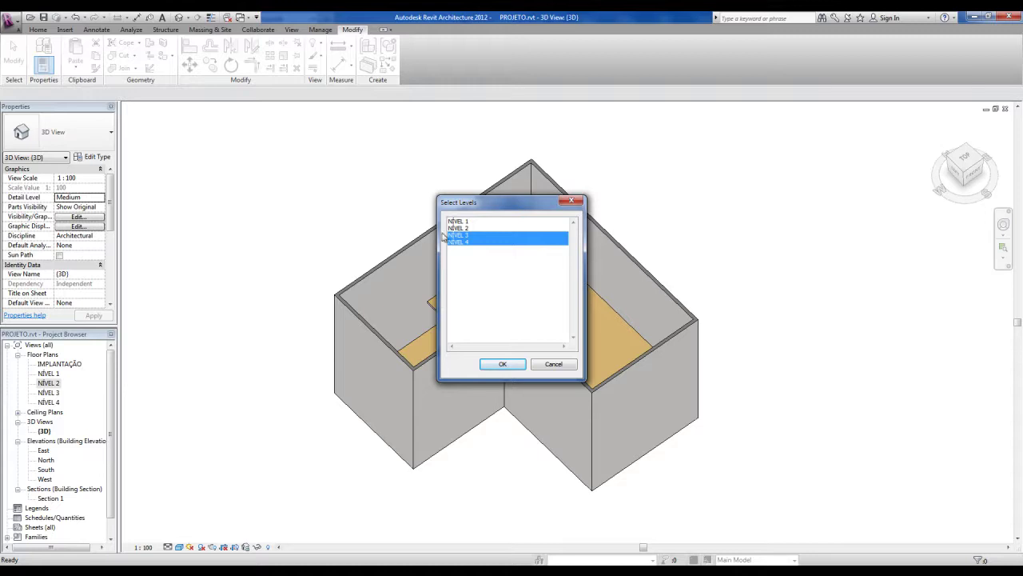
{"action": "left_click", "coordinate": [502, 364]}
{"action": "middle_click_drag", "start_coordinate": [512, 428], "coordinate": [463, 309], "text": "shift"}
{"action": "middle_click_drag", "start_coordinate": [548, 414], "coordinate": [533, 432], "text": "shift"}
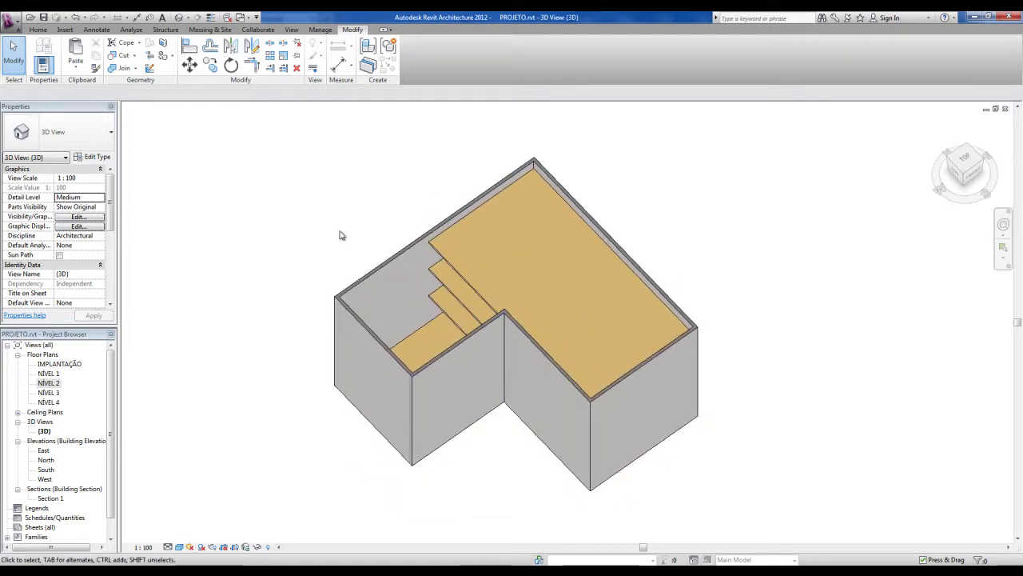
{"action": "middle_click_drag", "start_coordinate": [480, 246], "coordinate": [271, 313], "text": "shift"}
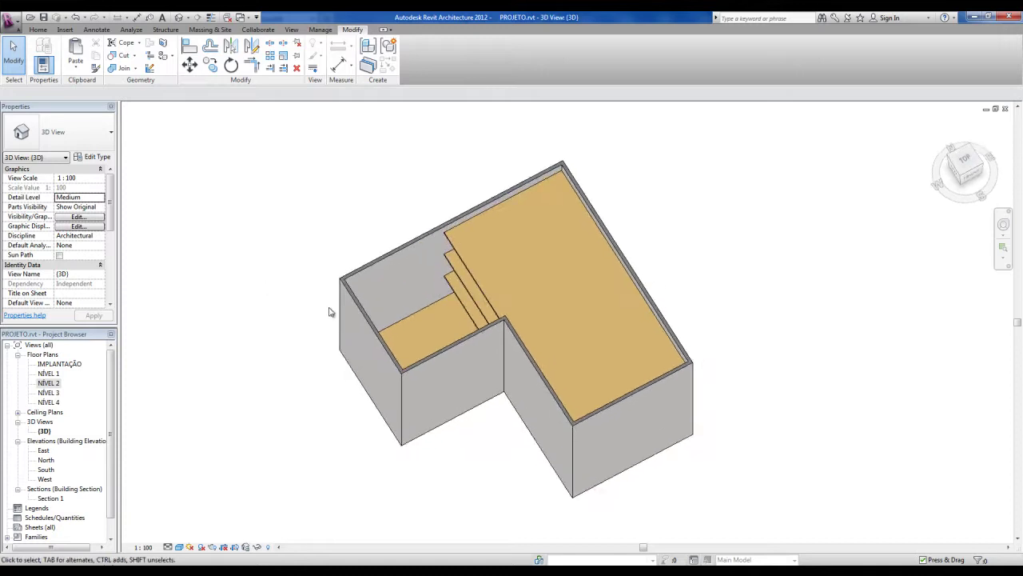
Step: Start a Generic 150mm floor in the NÍVEL 1 plan and draw its north boundary line along the outer wall face between both corners
{"action": "double_click", "coordinate": [52, 375]}
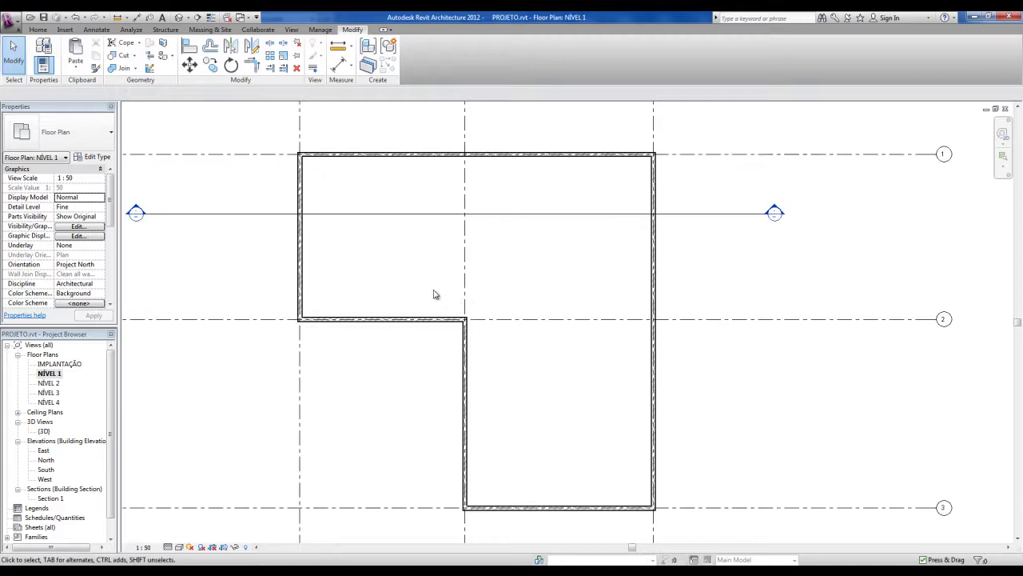
{"action": "middle_click_drag", "start_coordinate": [256, 212], "coordinate": [253, 237]}
{"action": "left_click", "coordinate": [37, 30]}
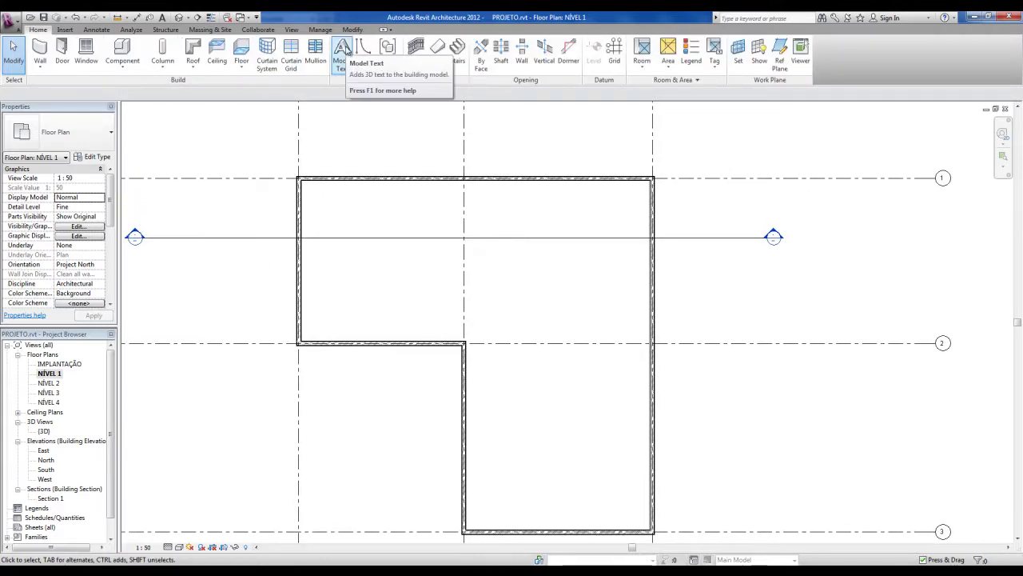
{"action": "left_click", "coordinate": [244, 51]}
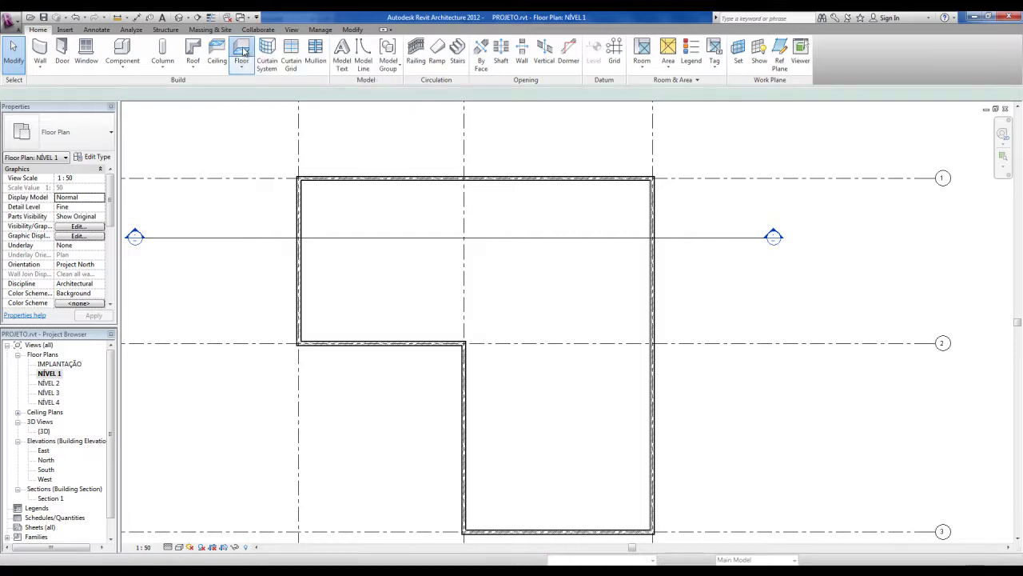
{"action": "left_click", "coordinate": [490, 44]}
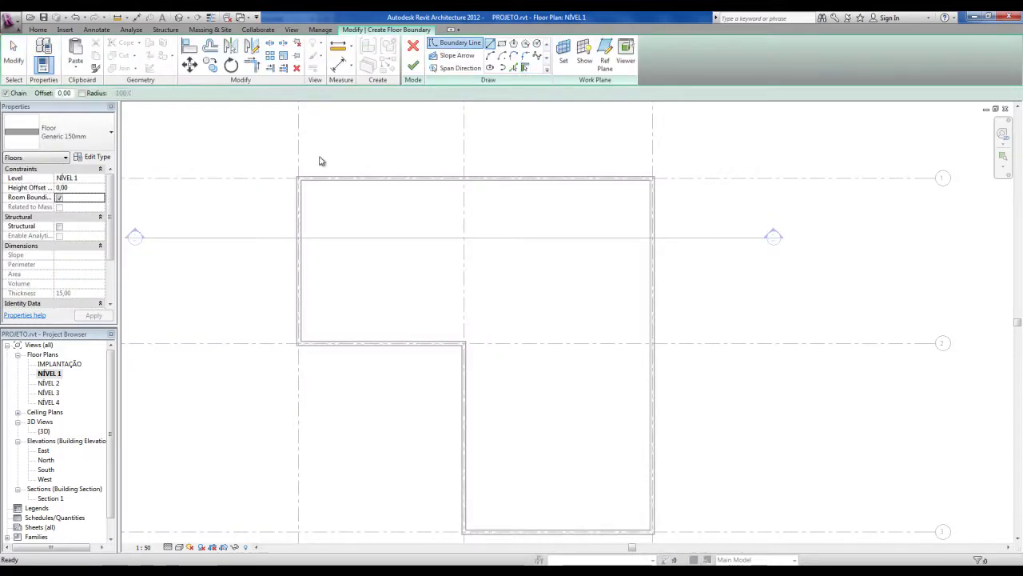
{"action": "scroll", "coordinate": [296, 168], "scroll_direction": "up", "scroll_amount": 4}
{"action": "left_click", "coordinate": [305, 195]}
{"action": "scroll", "coordinate": [369, 192], "scroll_direction": "down", "scroll_amount": 4}
{"action": "middle_click_drag", "start_coordinate": [717, 174], "coordinate": [447, 157]}
{"action": "scroll", "coordinate": [715, 174], "scroll_direction": "up", "scroll_amount": 3}
{"action": "left_click", "coordinate": [680, 183]}
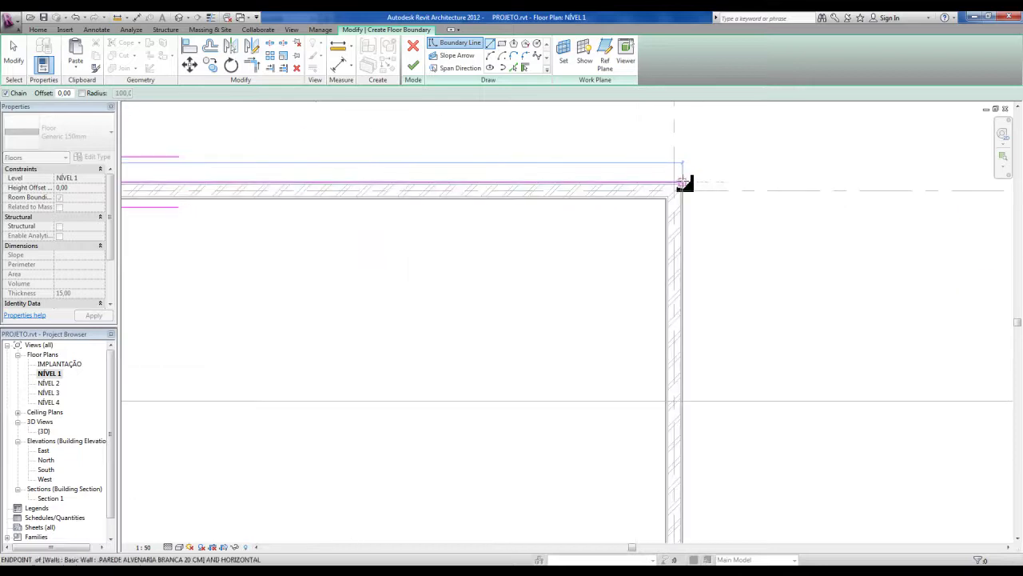
Step: Draw the floor's east and south boundary lines along the outer wall faces, ending at the southwest corner of the lower wing
{"action": "scroll", "coordinate": [687, 184], "scroll_direction": "down", "scroll_amount": 3}
{"action": "scroll", "coordinate": [677, 361], "scroll_direction": "up", "scroll_amount": 3}
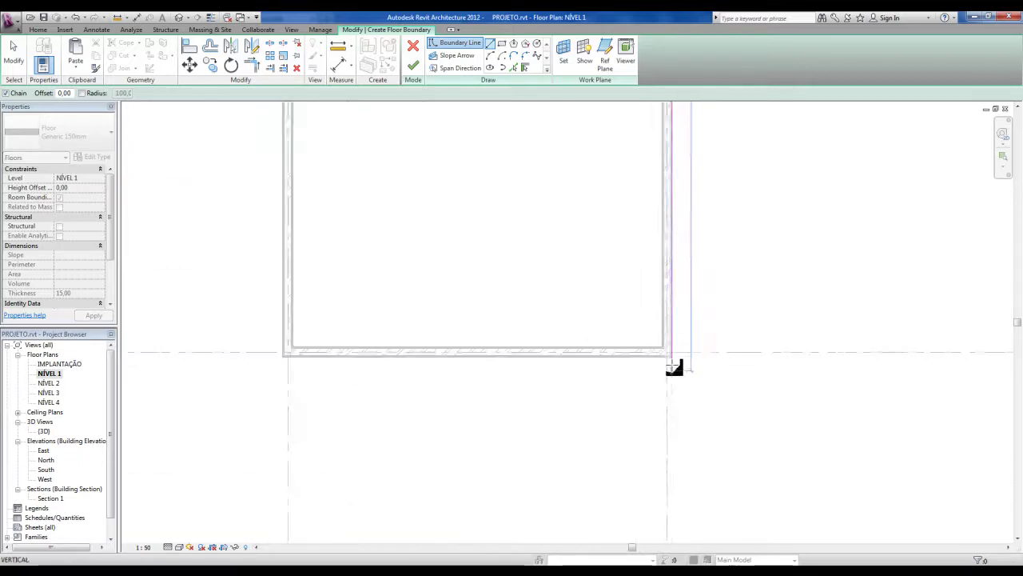
{"action": "left_click", "coordinate": [671, 354]}
{"action": "left_click", "coordinate": [224, 362]}
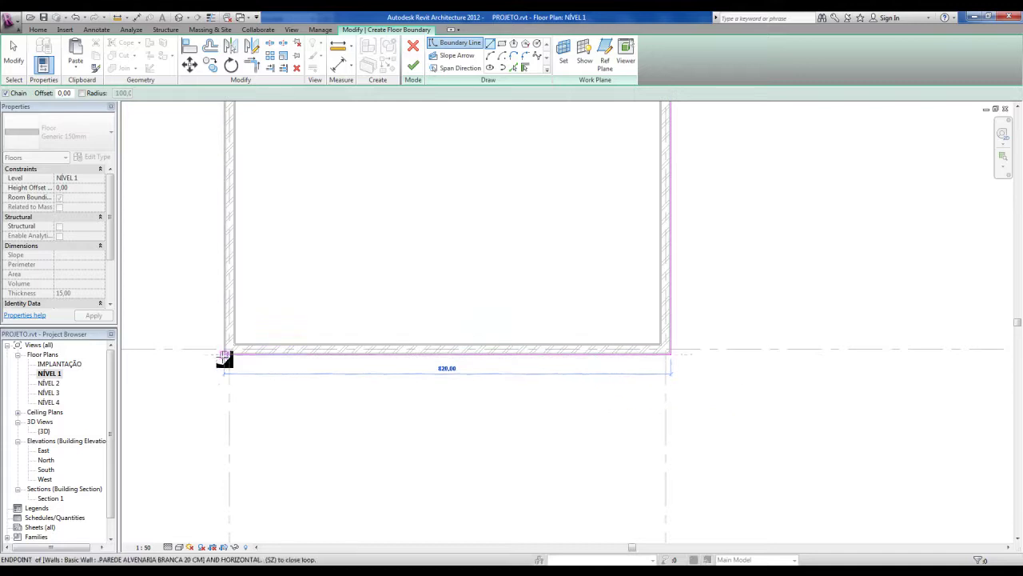
Step: Continue the boundary around the inner corner of the L and up the west outer wall face to close the loop
{"action": "scroll", "coordinate": [434, 439], "scroll_direction": "up", "scroll_amount": 5}
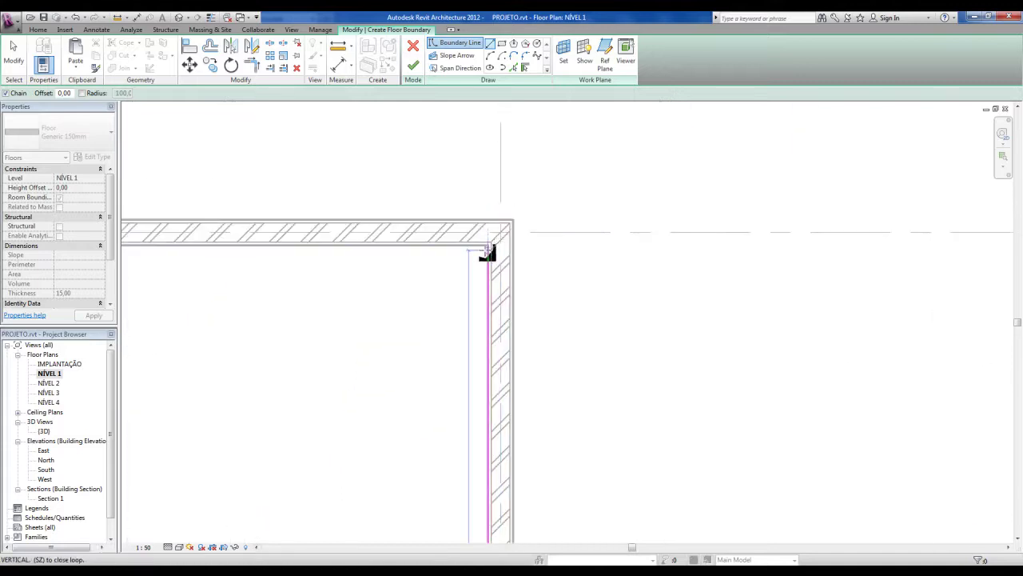
{"action": "left_click", "coordinate": [487, 246]}
{"action": "middle_click_drag", "start_coordinate": [632, 308], "coordinate": [796, 353]}
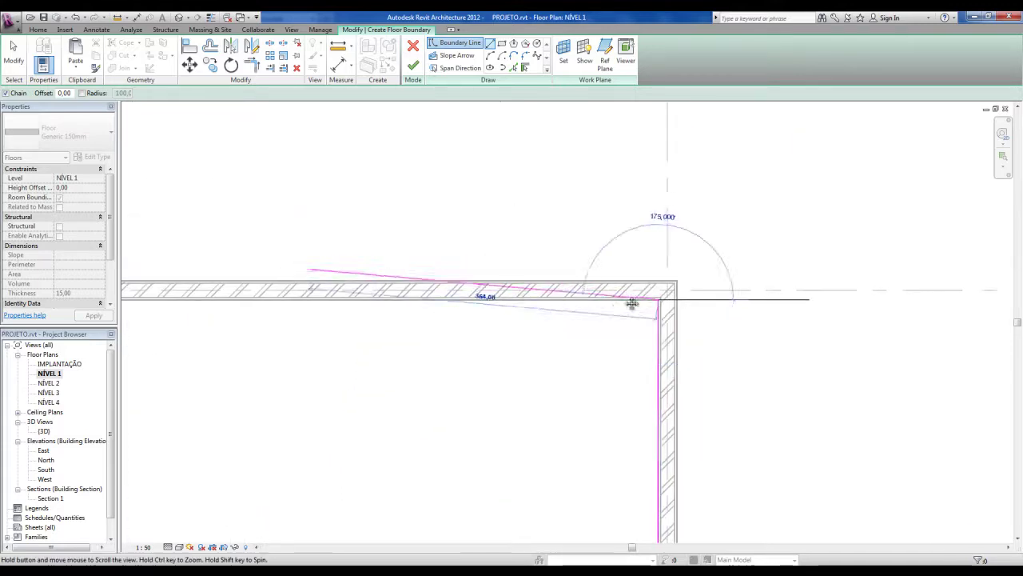
{"action": "middle_click_drag", "start_coordinate": [388, 290], "coordinate": [764, 311]}
{"action": "left_click", "coordinate": [383, 321]}
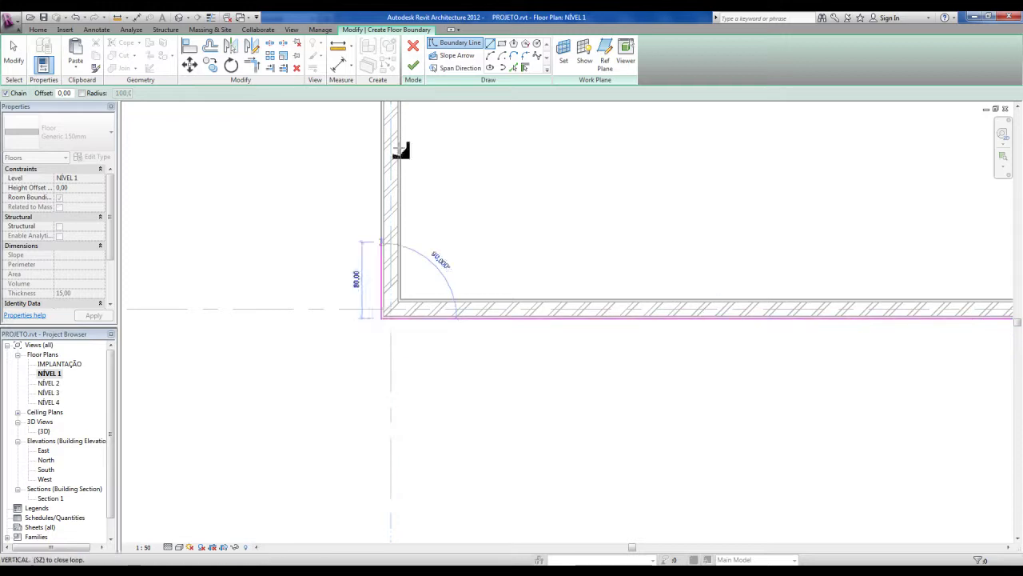
{"action": "middle_click_drag", "start_coordinate": [375, 299], "coordinate": [366, 542]}
{"action": "middle_click_drag", "start_coordinate": [376, 381], "coordinate": [357, 252]}
{"action": "left_click", "coordinate": [377, 270]}
{"action": "key", "text": "Escape"}
{"action": "scroll", "coordinate": [436, 334], "scroll_direction": "down", "scroll_amount": 5}
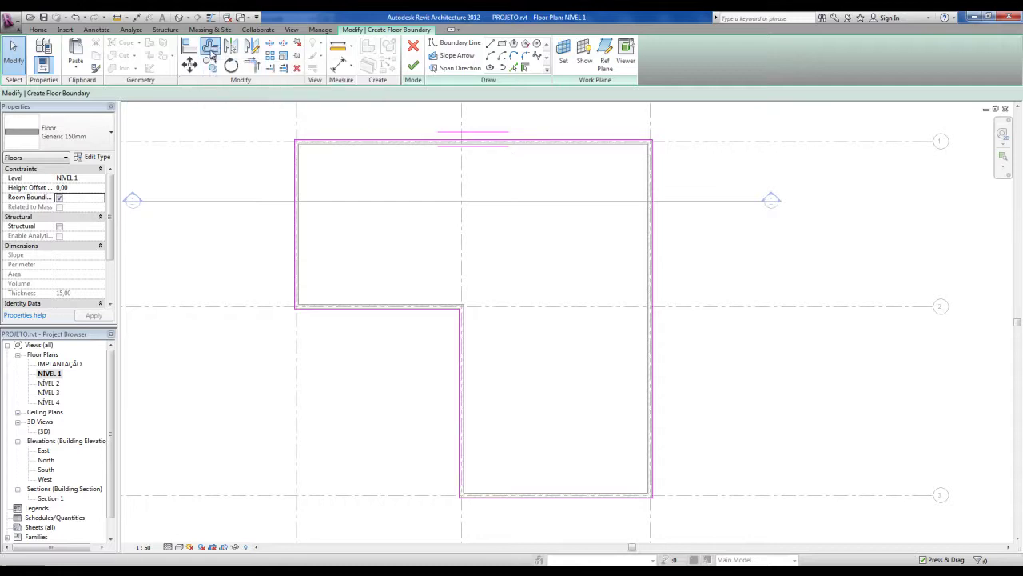
Step: Offset a copy of the entire boundary chain outward by a numerical distance of 150
{"action": "left_click", "coordinate": [210, 48]}
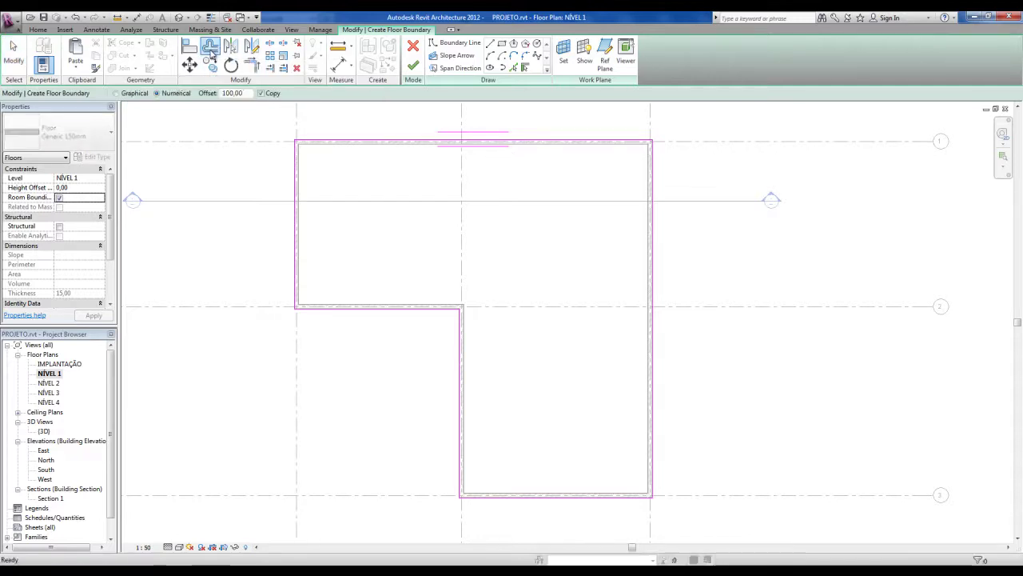
{"action": "double_click", "coordinate": [231, 94]}
{"action": "key", "text": "Return"}
{"action": "middle_click_drag", "start_coordinate": [386, 221], "coordinate": [363, 236]}
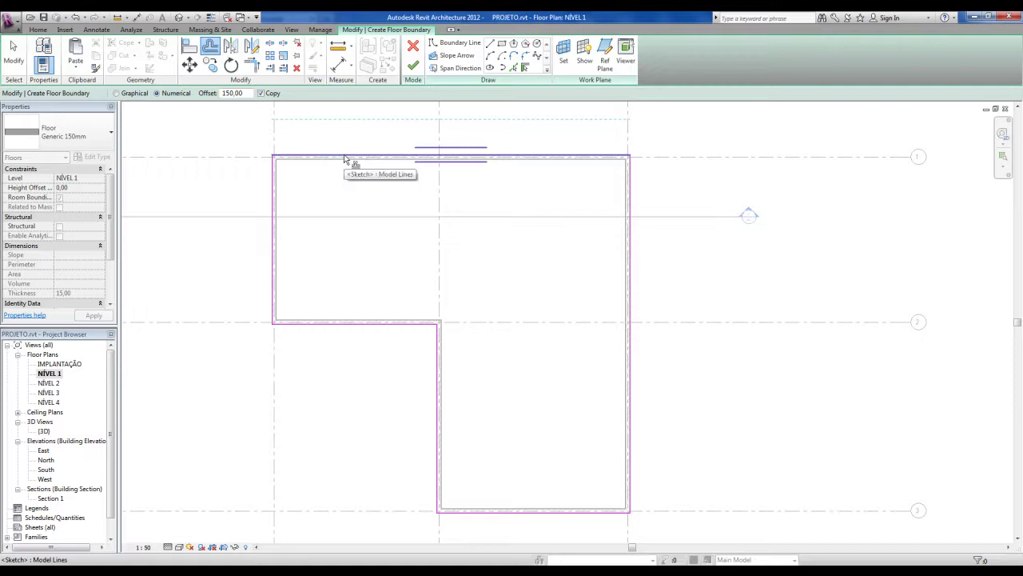
{"action": "key", "text": "Tab"}
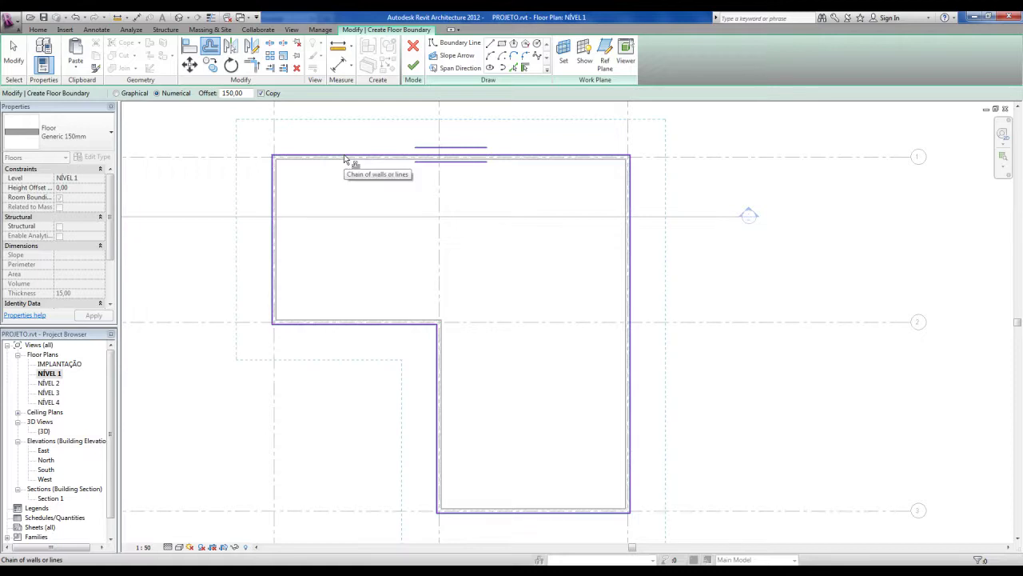
{"action": "left_click", "coordinate": [346, 160]}
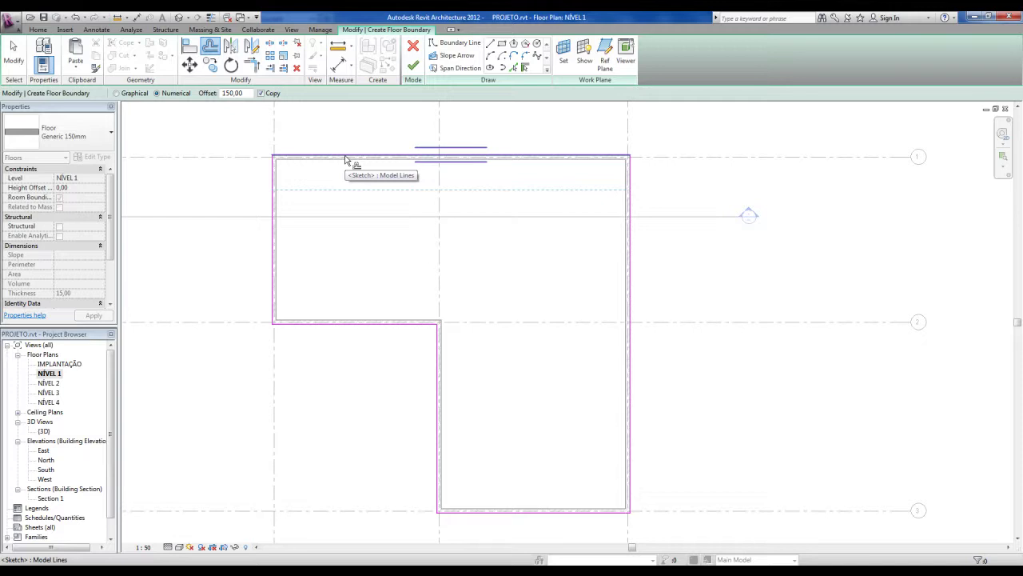
{"action": "key", "text": "Tab"}
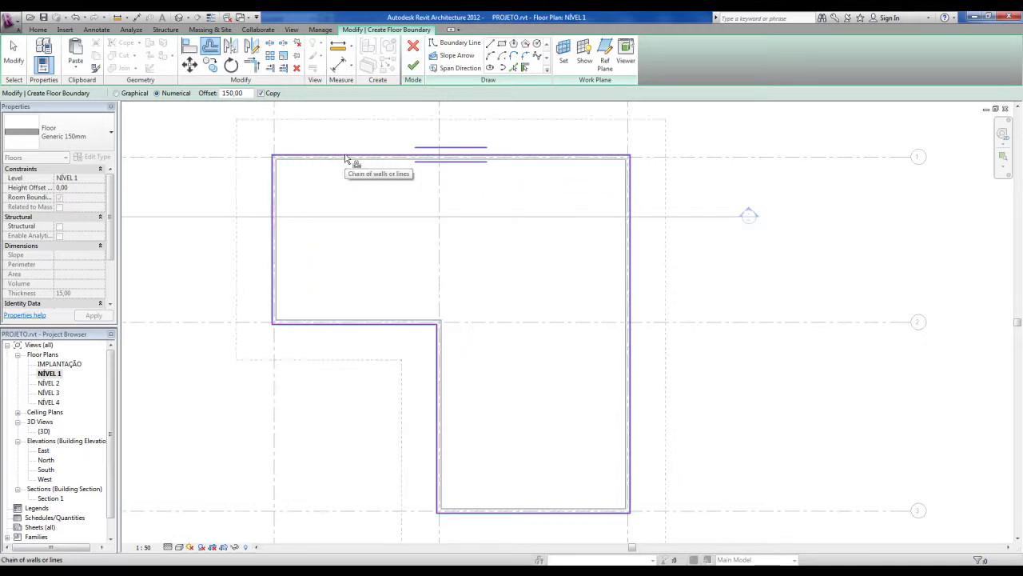
{"action": "left_click", "coordinate": [345, 158]}
{"action": "key", "text": "Escape"}
{"action": "scroll", "coordinate": [304, 354], "scroll_direction": "down", "scroll_amount": 1}
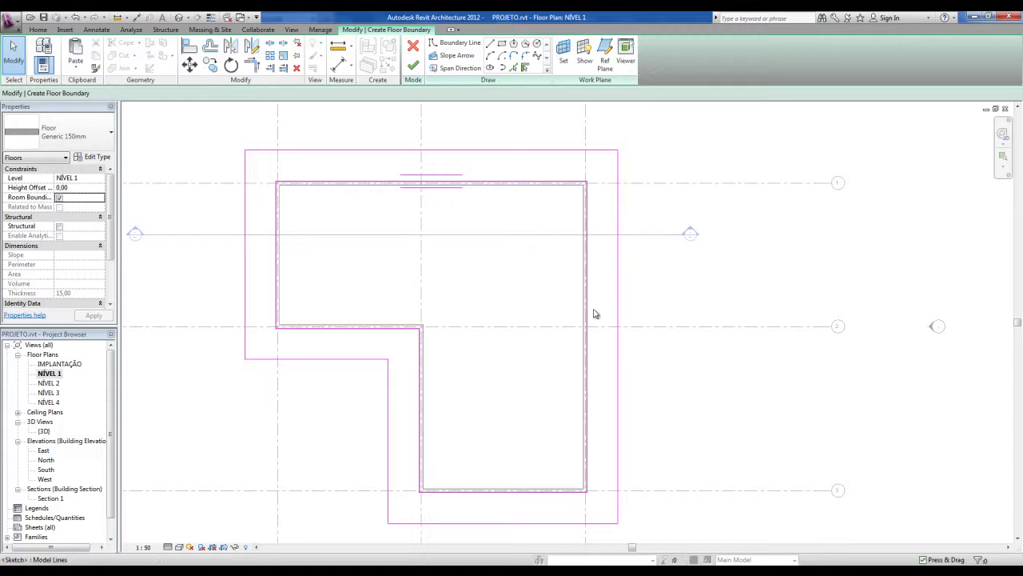
Step: Finish the floor sketch with its inner and outer loops and view the perimeter slab in 3D
{"action": "left_click", "coordinate": [399, 330]}
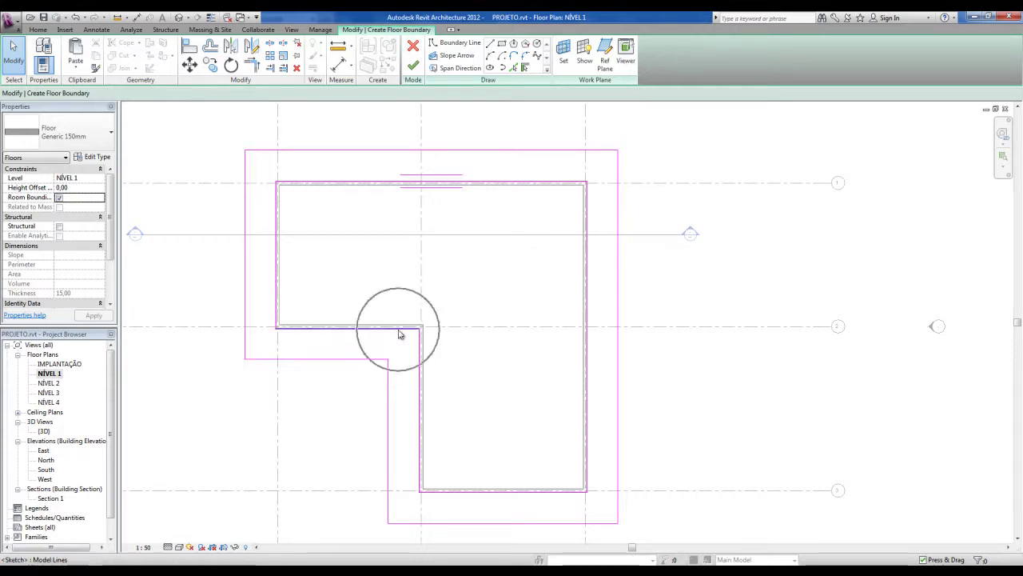
{"action": "left_click", "coordinate": [413, 67]}
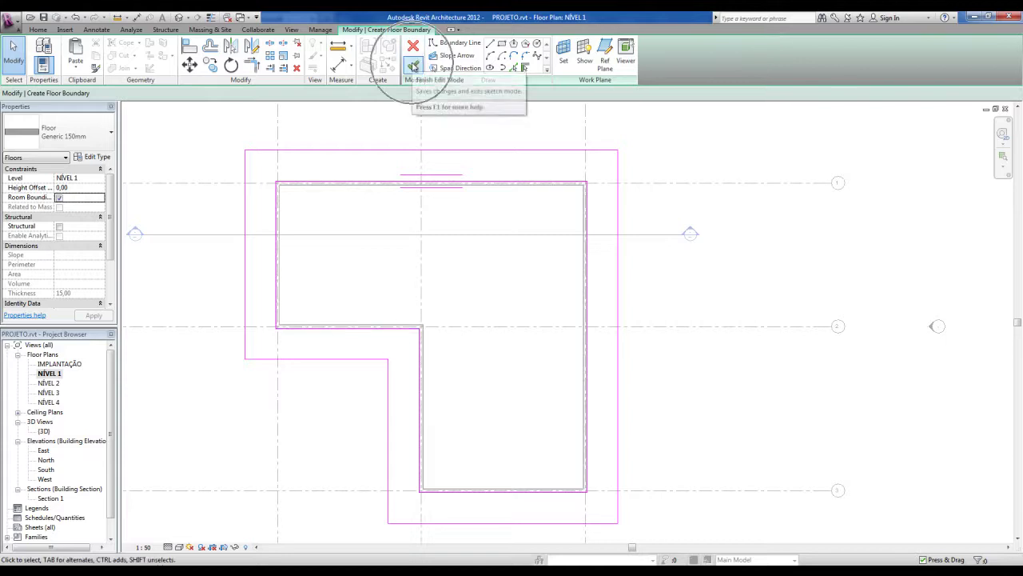
{"action": "left_click", "coordinate": [183, 19]}
{"action": "middle_click_drag", "start_coordinate": [322, 167], "coordinate": [499, 427], "text": "shift"}
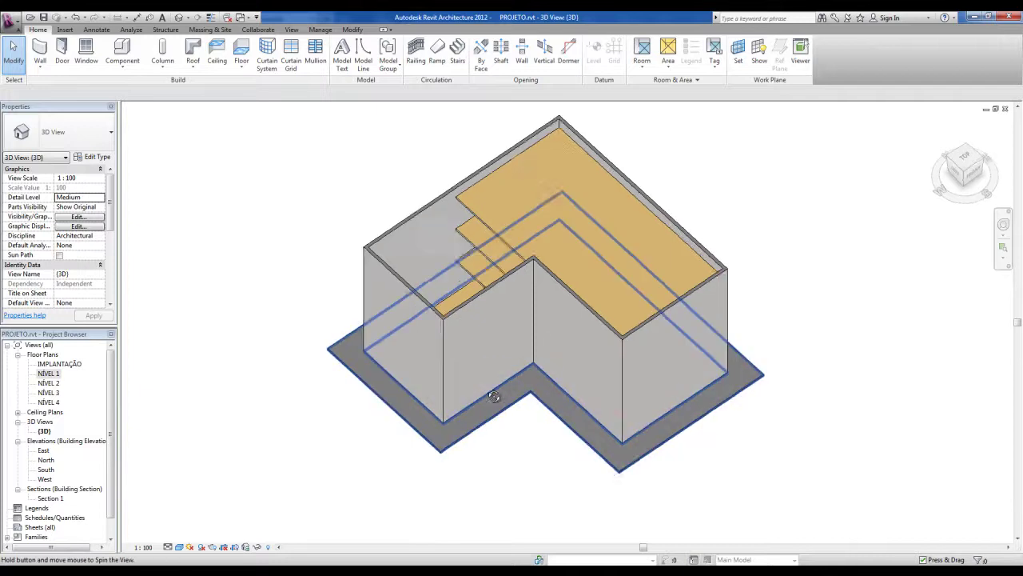
{"action": "scroll", "coordinate": [512, 478], "scroll_direction": "up", "scroll_amount": 2}
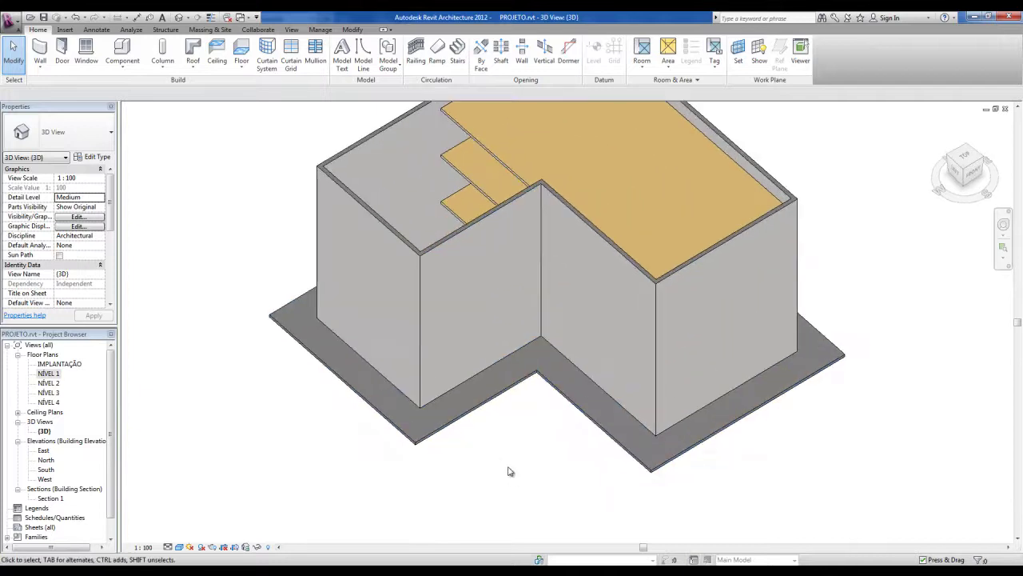
Step: Duplicate the perimeter slab's Generic 150mm type as ".CALÇADA CONCRETO 10CM"
{"action": "left_click", "coordinate": [480, 411]}
{"action": "left_click", "coordinate": [97, 156]}
{"action": "left_click", "coordinate": [650, 172]}
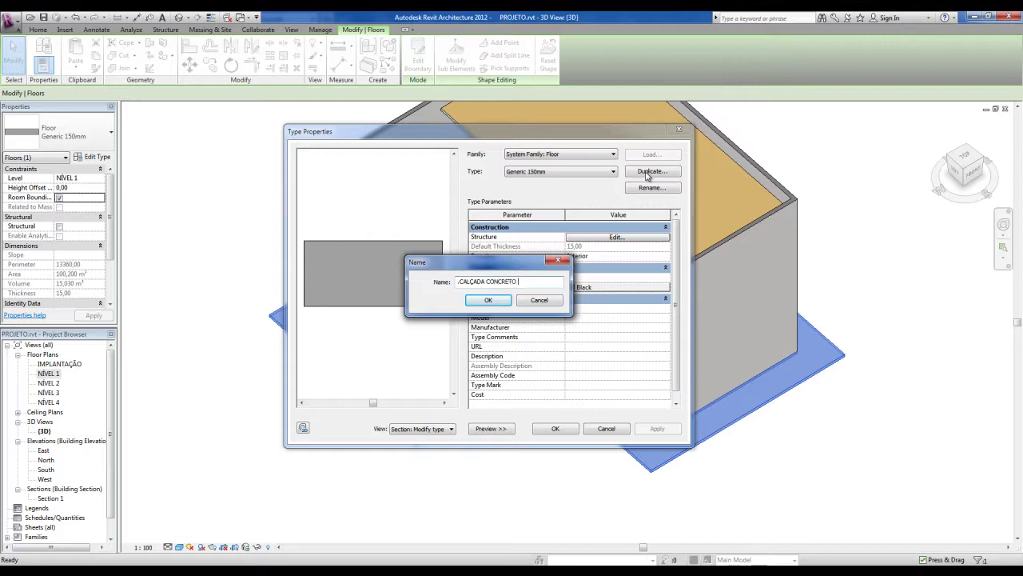
{"action": "left_click", "coordinate": [489, 300]}
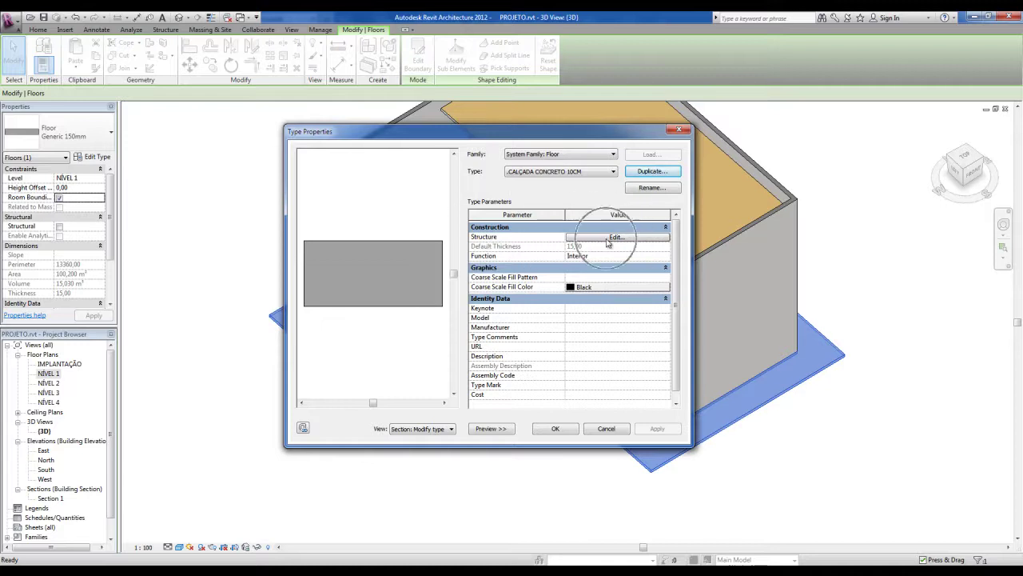
Step: Set the new floor type's structure layer to material .CONCRETO with thickness 10 and apply it to the perimeter slab
{"action": "left_click", "coordinate": [614, 238]}
{"action": "left_click", "coordinate": [570, 237]}
{"action": "left_click", "coordinate": [573, 236]}
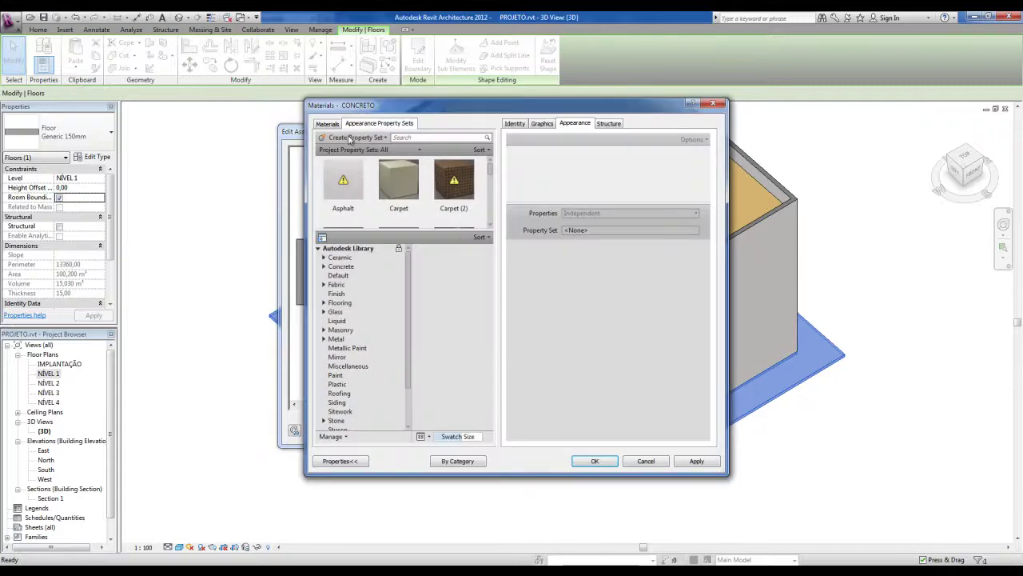
{"action": "left_click", "coordinate": [324, 123]}
{"action": "left_click", "coordinate": [345, 165]}
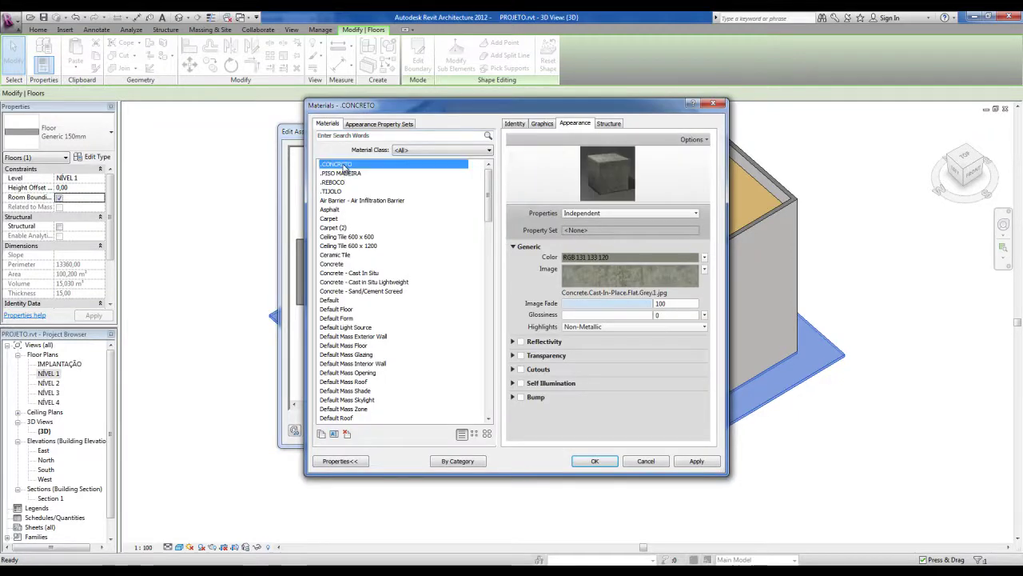
{"action": "left_click", "coordinate": [592, 462]}
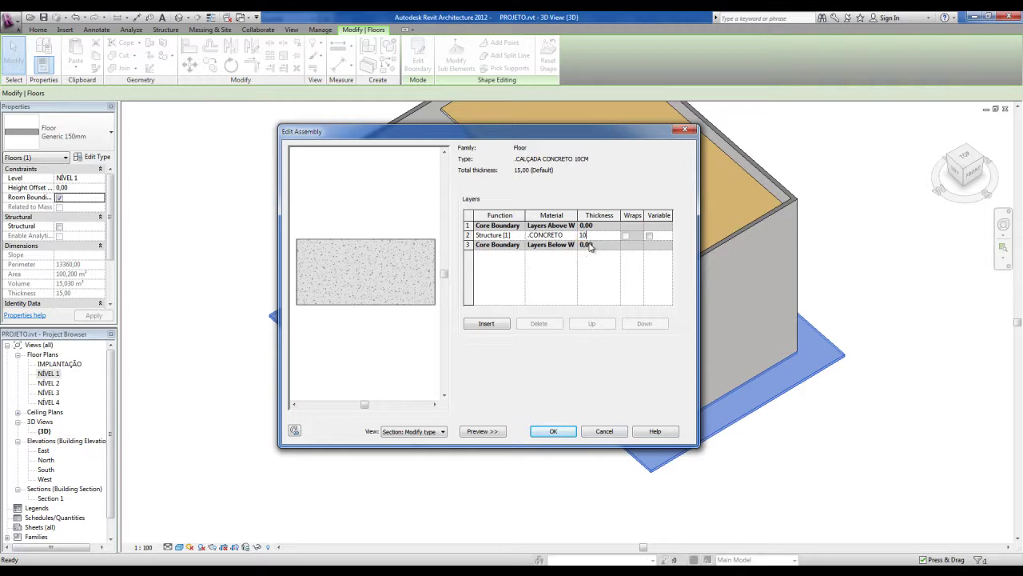
{"action": "left_click", "coordinate": [553, 432]}
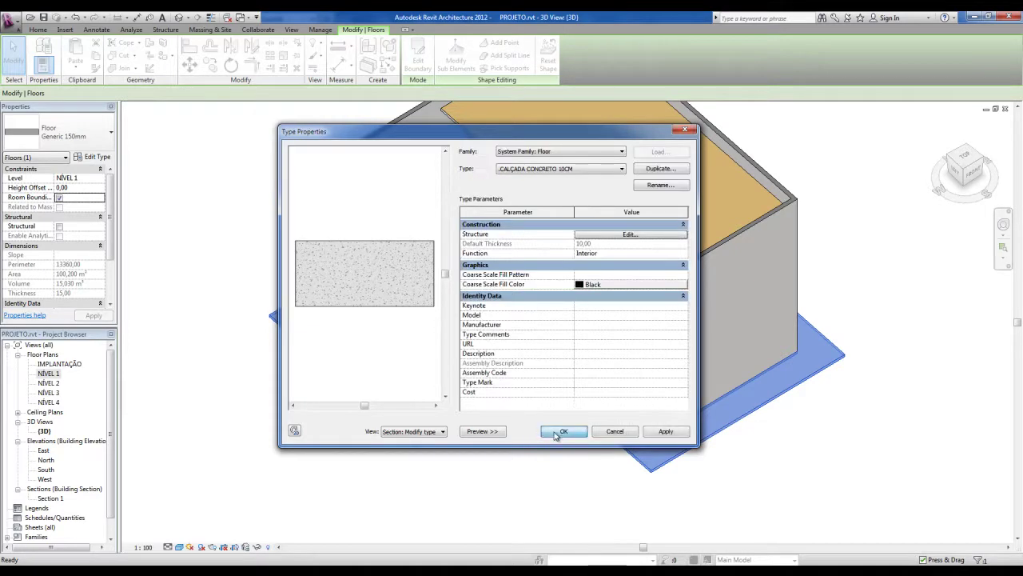
{"action": "left_click", "coordinate": [561, 431]}
{"action": "left_click", "coordinate": [377, 482]}
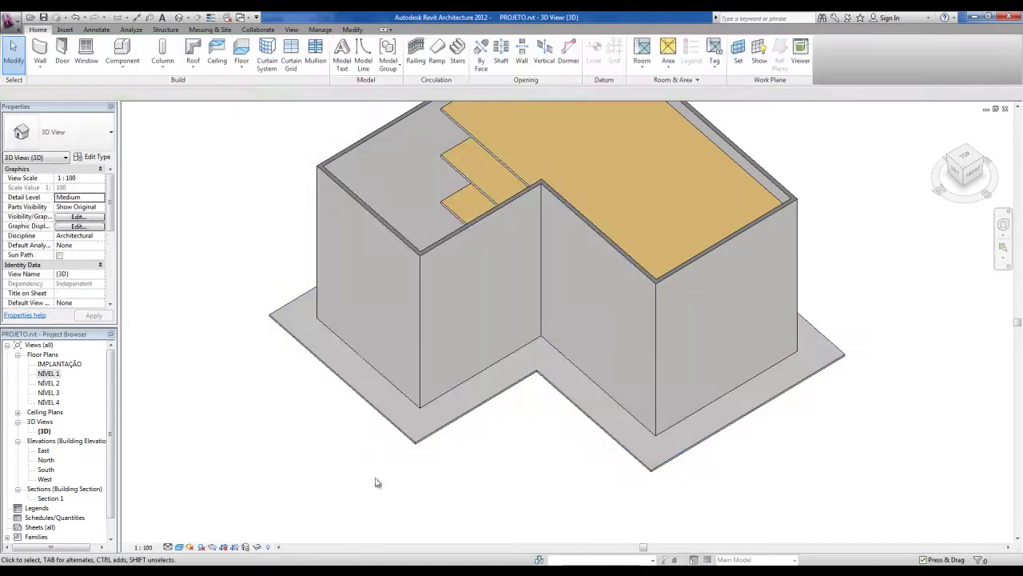
Step: Open Section 1 from the NÍVEL 1 plan and examine how the sidewalk and interior slab meet the wall at NÍVEL 1
{"action": "double_click", "coordinate": [51, 375]}
{"action": "double_click", "coordinate": [294, 280]}
{"action": "scroll", "coordinate": [211, 412], "scroll_direction": "up", "scroll_amount": 5}
{"action": "scroll", "coordinate": [214, 413], "scroll_direction": "up", "scroll_amount": 1}
{"action": "middle_click_drag", "start_coordinate": [214, 412], "coordinate": [352, 393]}
{"action": "scroll", "coordinate": [421, 371], "scroll_direction": "down", "scroll_amount": 4}
{"action": "middle_click_drag", "start_coordinate": [719, 376], "coordinate": [352, 371]}
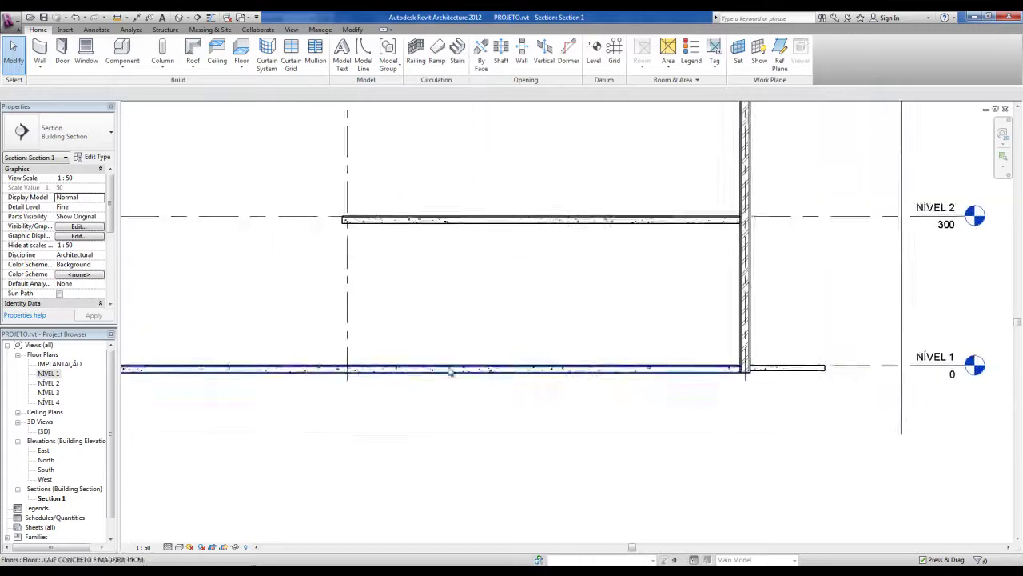
{"action": "scroll", "coordinate": [783, 364], "scroll_direction": "up", "scroll_amount": 2}
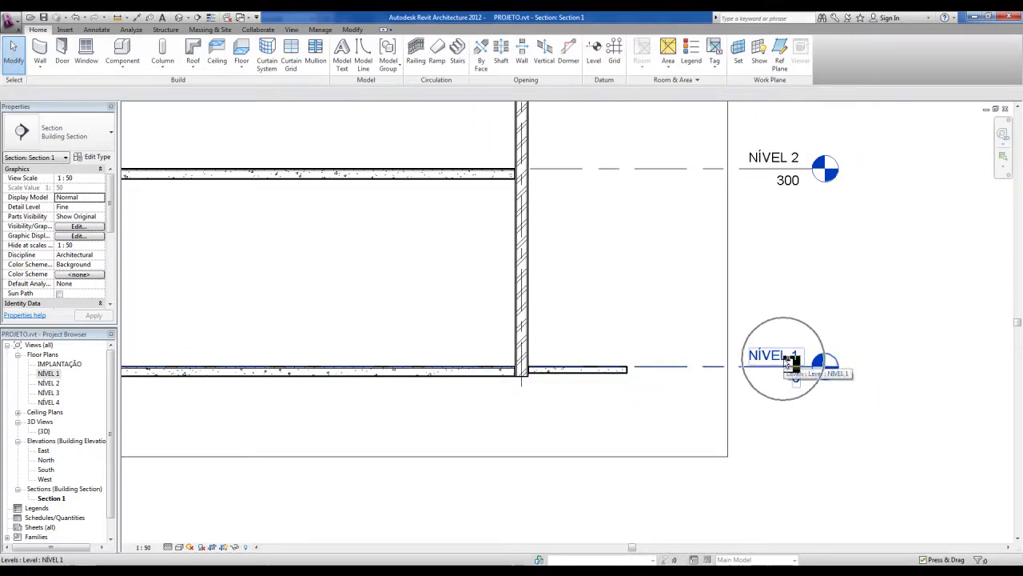
{"action": "scroll", "coordinate": [504, 373], "scroll_direction": "up", "scroll_amount": 2}
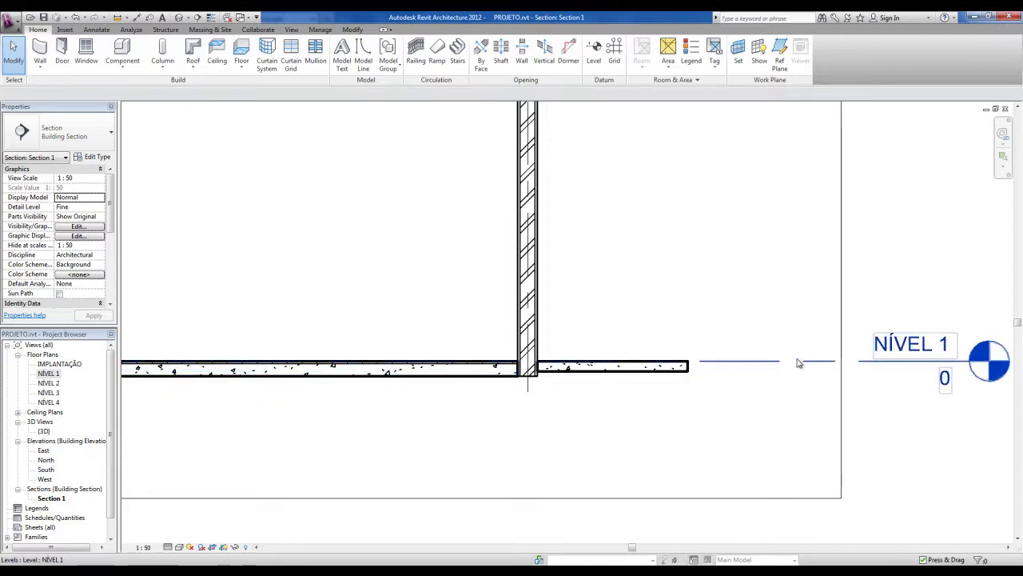
{"action": "scroll", "coordinate": [626, 391], "scroll_direction": "up", "scroll_amount": 2}
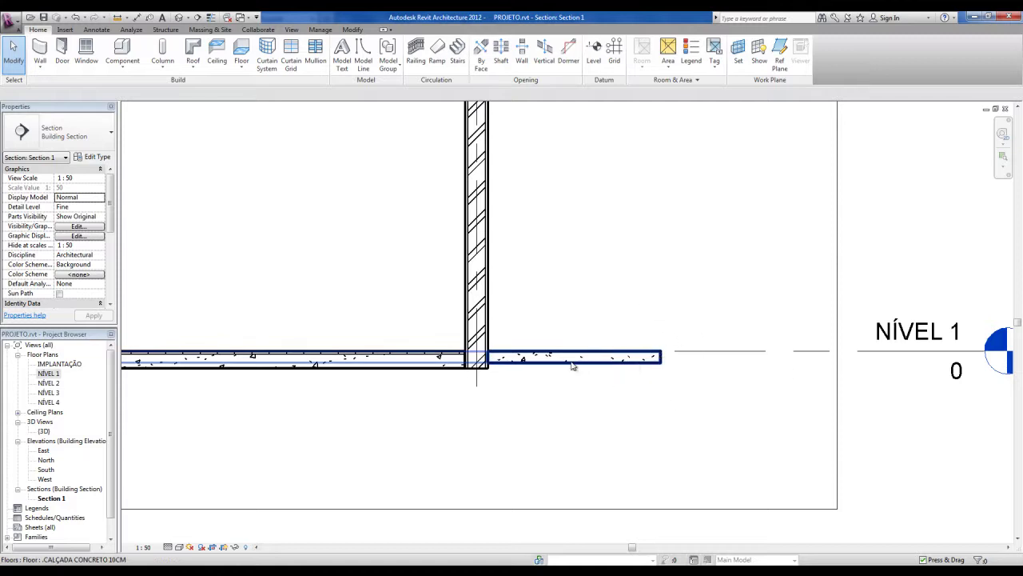
{"action": "key", "text": "ctrl"}
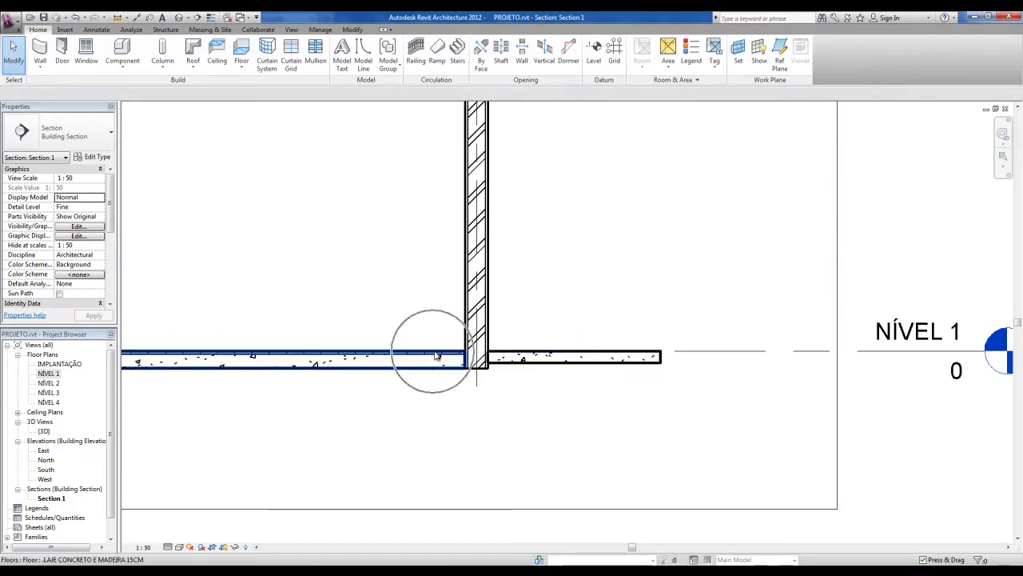
Step: Set the sidewalk slab's height offset from NÍVEL 1 to -5 and clear the selection
{"action": "left_click", "coordinate": [516, 364]}
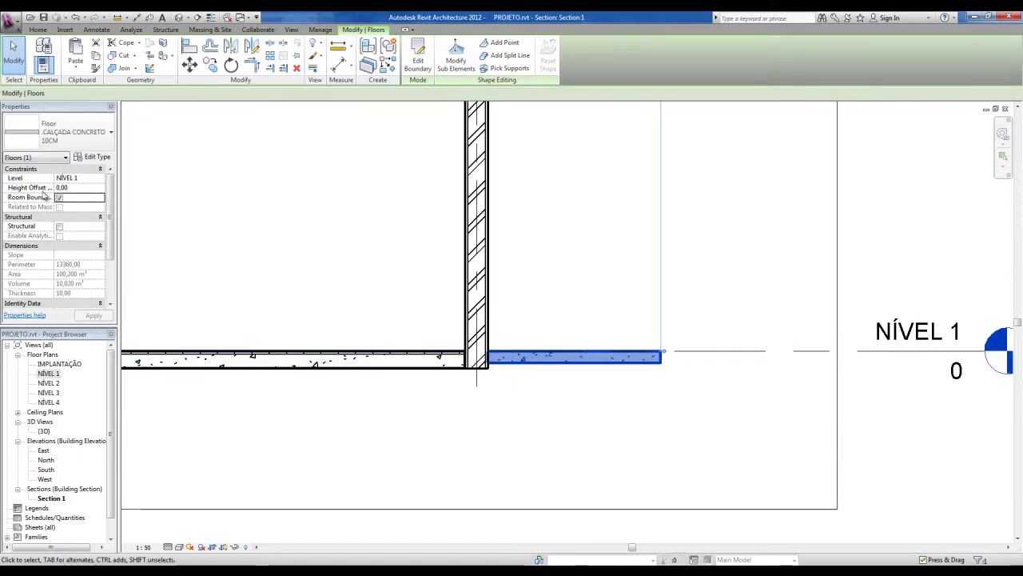
{"action": "key", "text": "ctrl"}
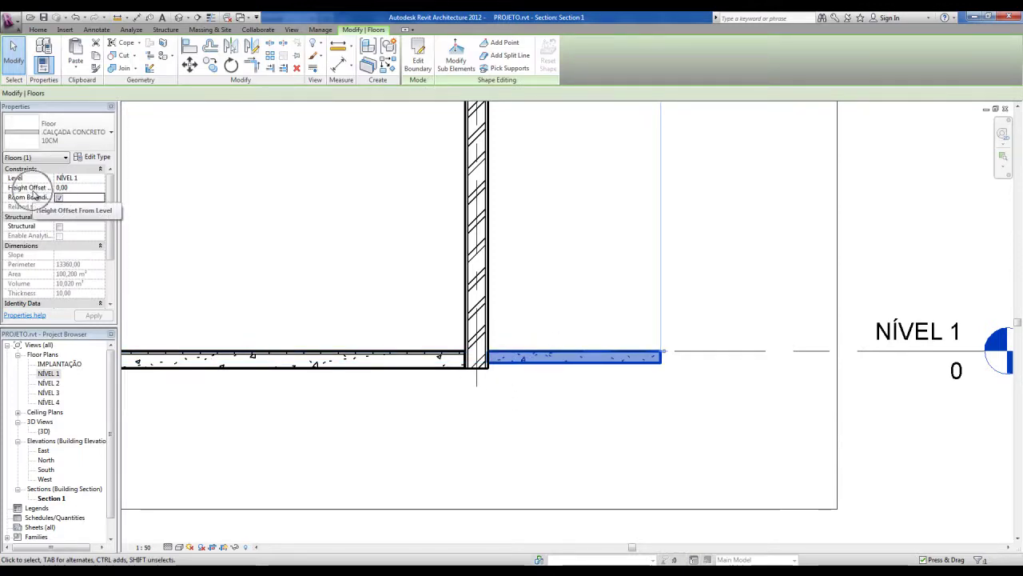
{"action": "key", "text": "ctrl"}
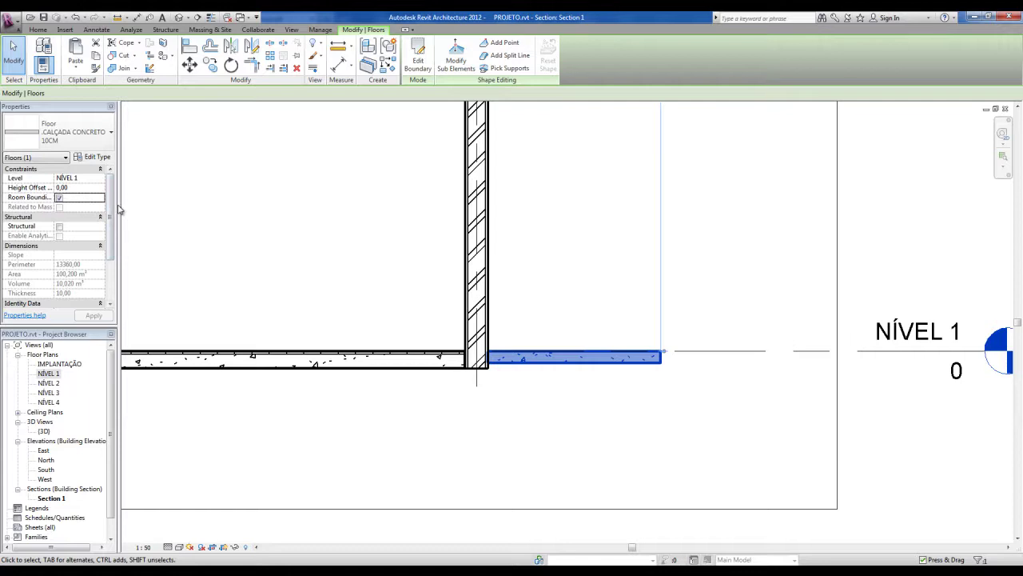
{"action": "left_click_drag", "start_coordinate": [119, 204], "coordinate": [147, 206]}
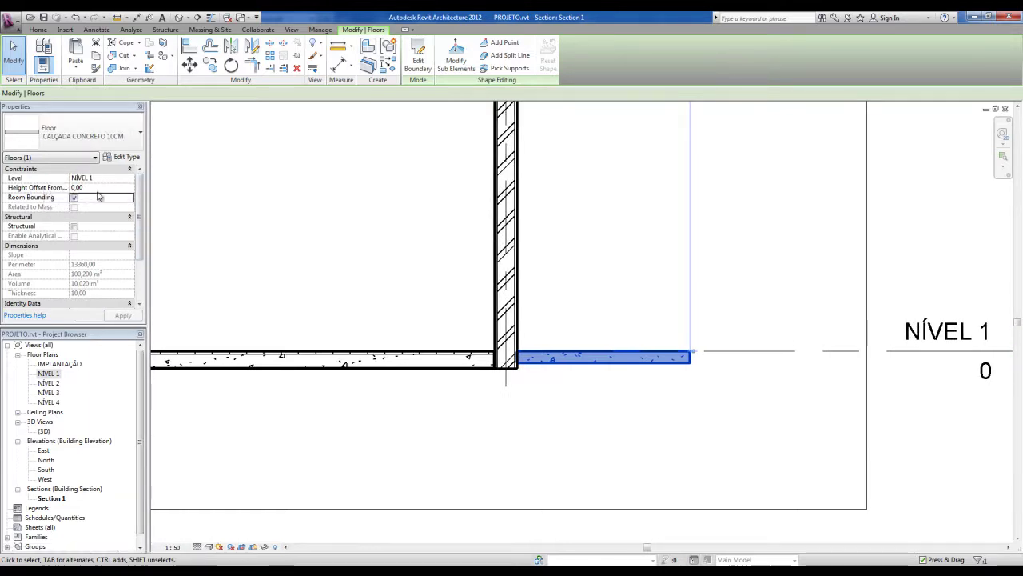
{"action": "left_click", "coordinate": [90, 187]}
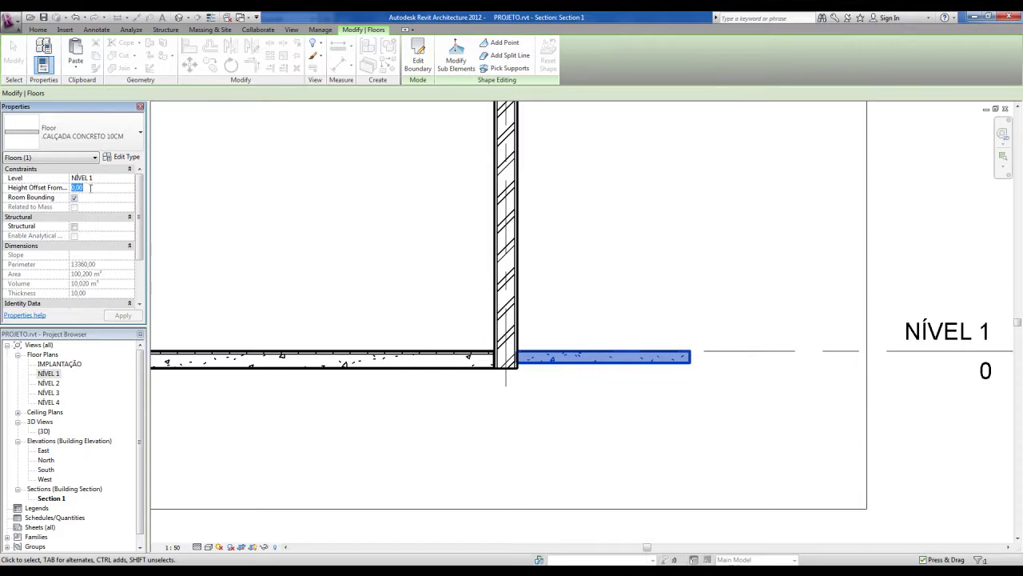
{"action": "left_click", "coordinate": [128, 317]}
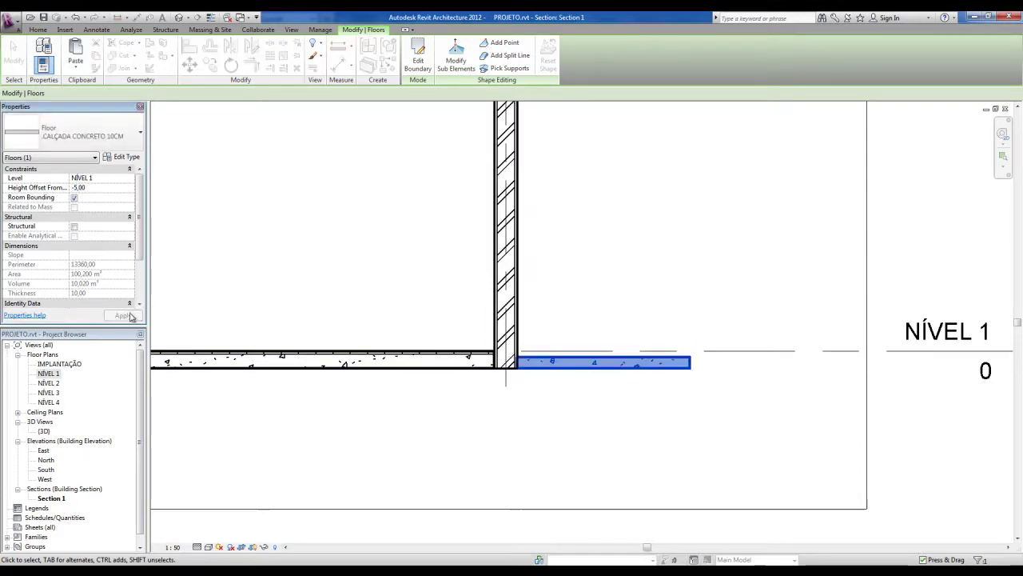
{"action": "left_click", "coordinate": [576, 396]}
Step: Check the lowered sidewalk against the wall and other slabs in the section, and view the whole building in 3D
{"action": "scroll", "coordinate": [576, 394], "scroll_direction": "up", "scroll_amount": 1}
{"action": "scroll", "coordinate": [527, 364], "scroll_direction": "up", "scroll_amount": 1}
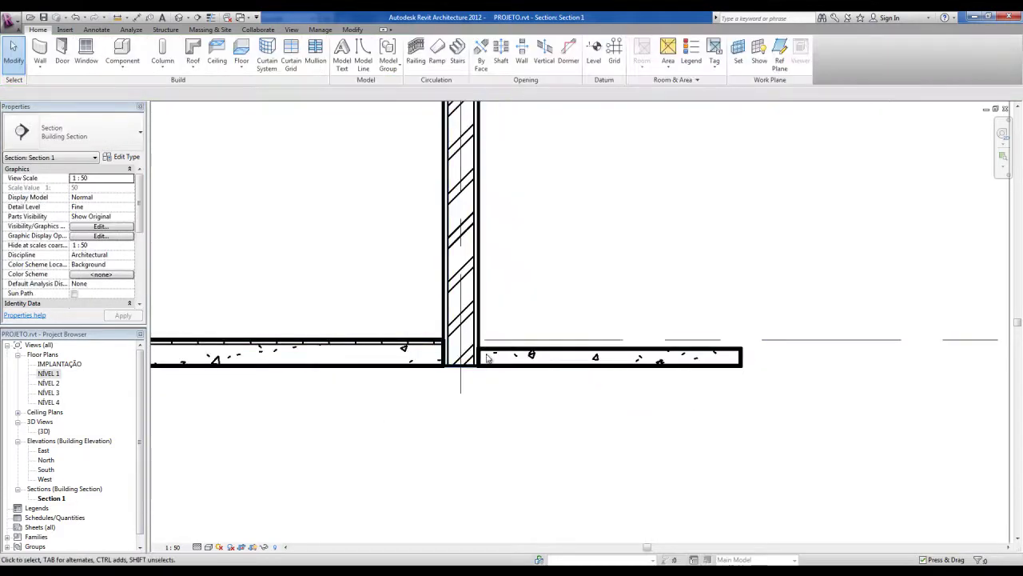
{"action": "middle_click_drag", "start_coordinate": [644, 373], "coordinate": [578, 373]}
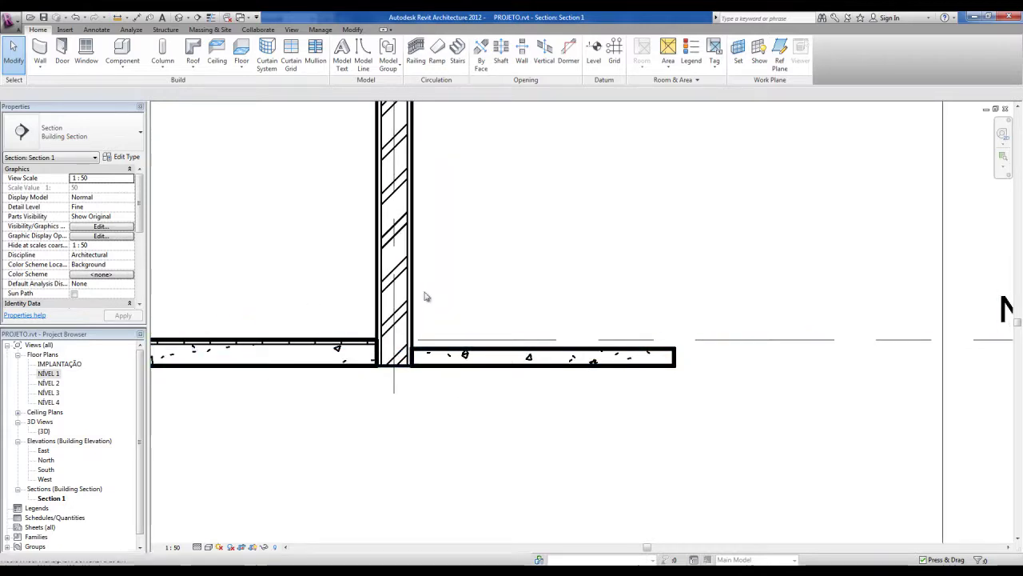
{"action": "scroll", "coordinate": [506, 336], "scroll_direction": "down", "scroll_amount": 9}
{"action": "middle_click_drag", "start_coordinate": [458, 317], "coordinate": [758, 457]}
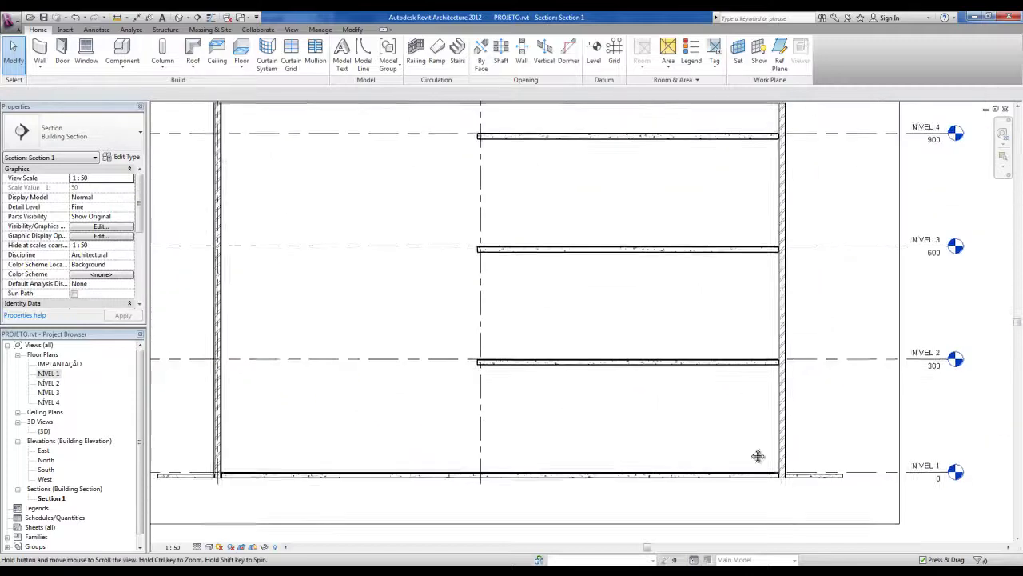
{"action": "left_click", "coordinate": [179, 17]}
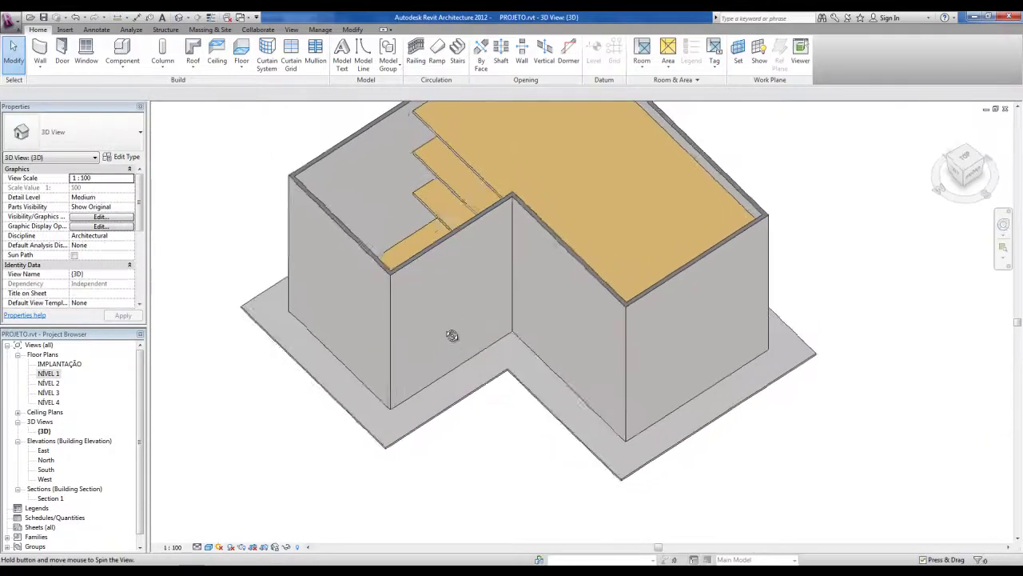
{"action": "middle_click_drag", "start_coordinate": [445, 350], "coordinate": [490, 355], "text": "shift"}
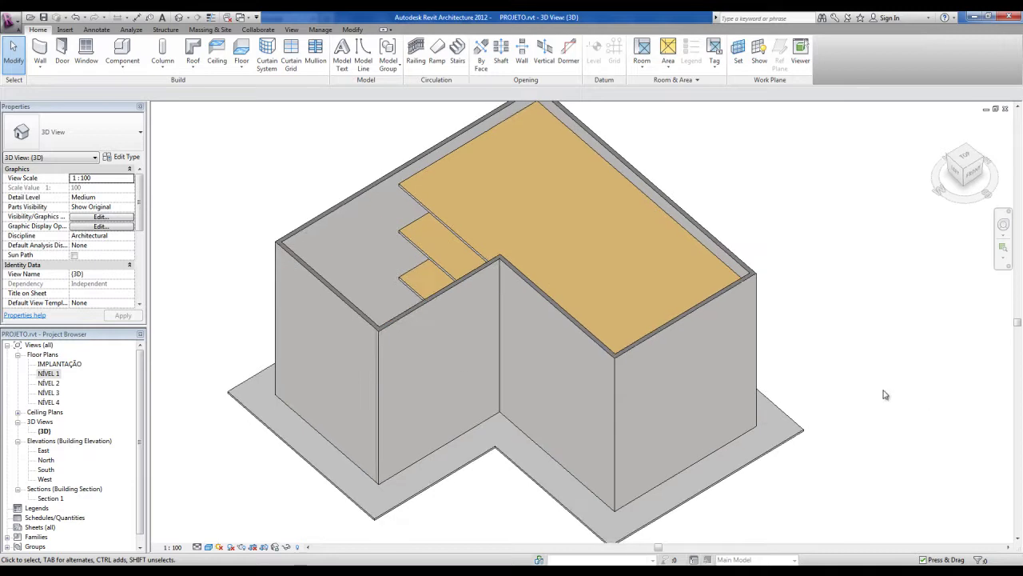